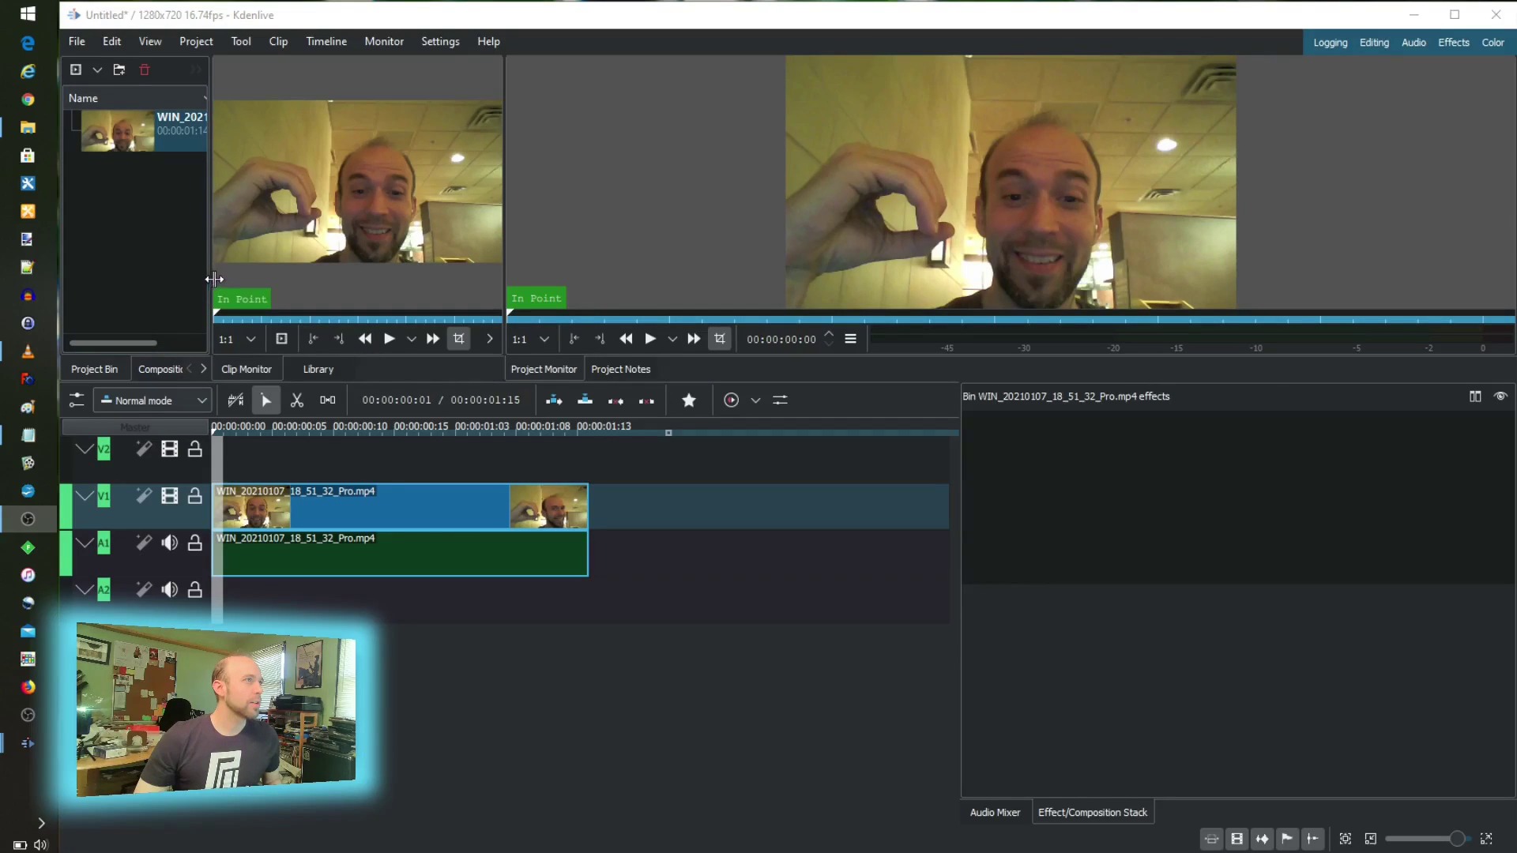
- Bring the Kdenlive window with the webcam clip on V1/A1 to the front
{"action": "left_click", "coordinate": [252, 278]}
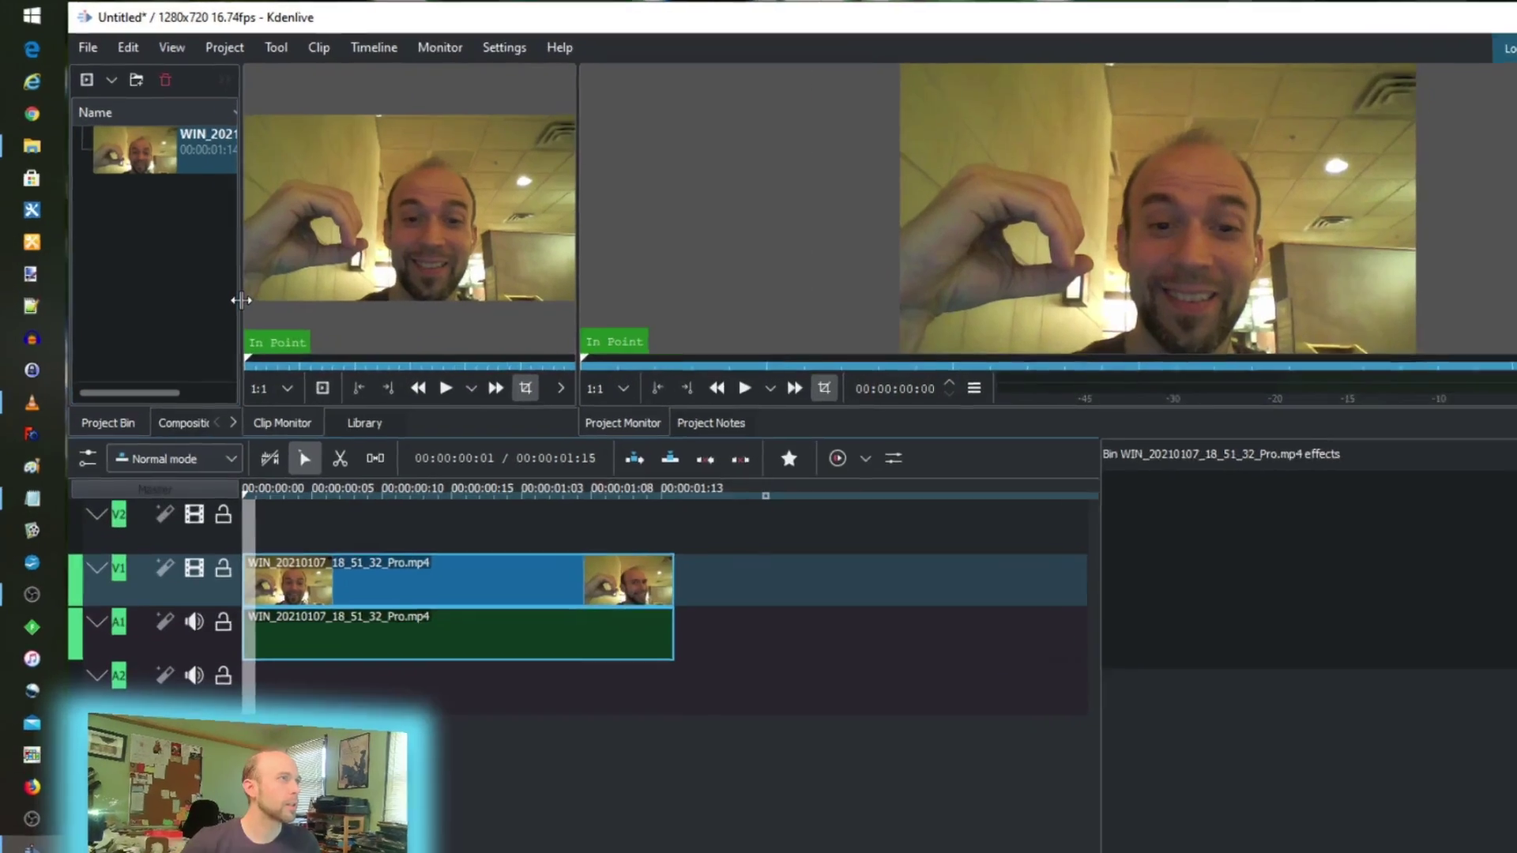
- Widen the bin panel and find the Rotoscoping effect by searching 'roto'
{"action": "left_click_drag", "start_coordinate": [207, 261], "coordinate": [249, 262]}
{"action": "left_click_drag", "start_coordinate": [394, 414], "coordinate": [450, 407]}
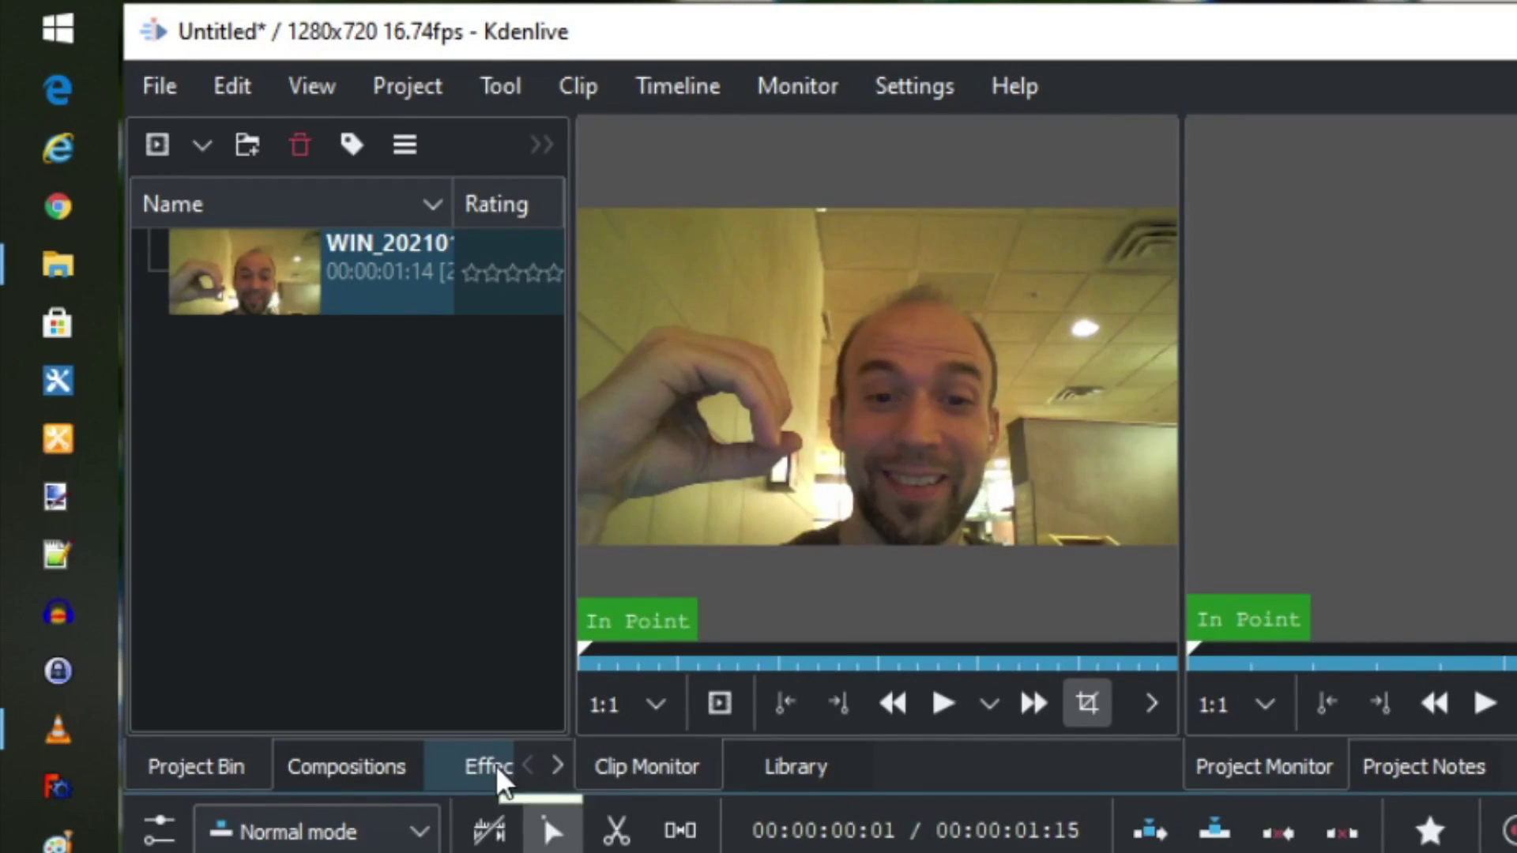
{"action": "left_click", "coordinate": [496, 766]}
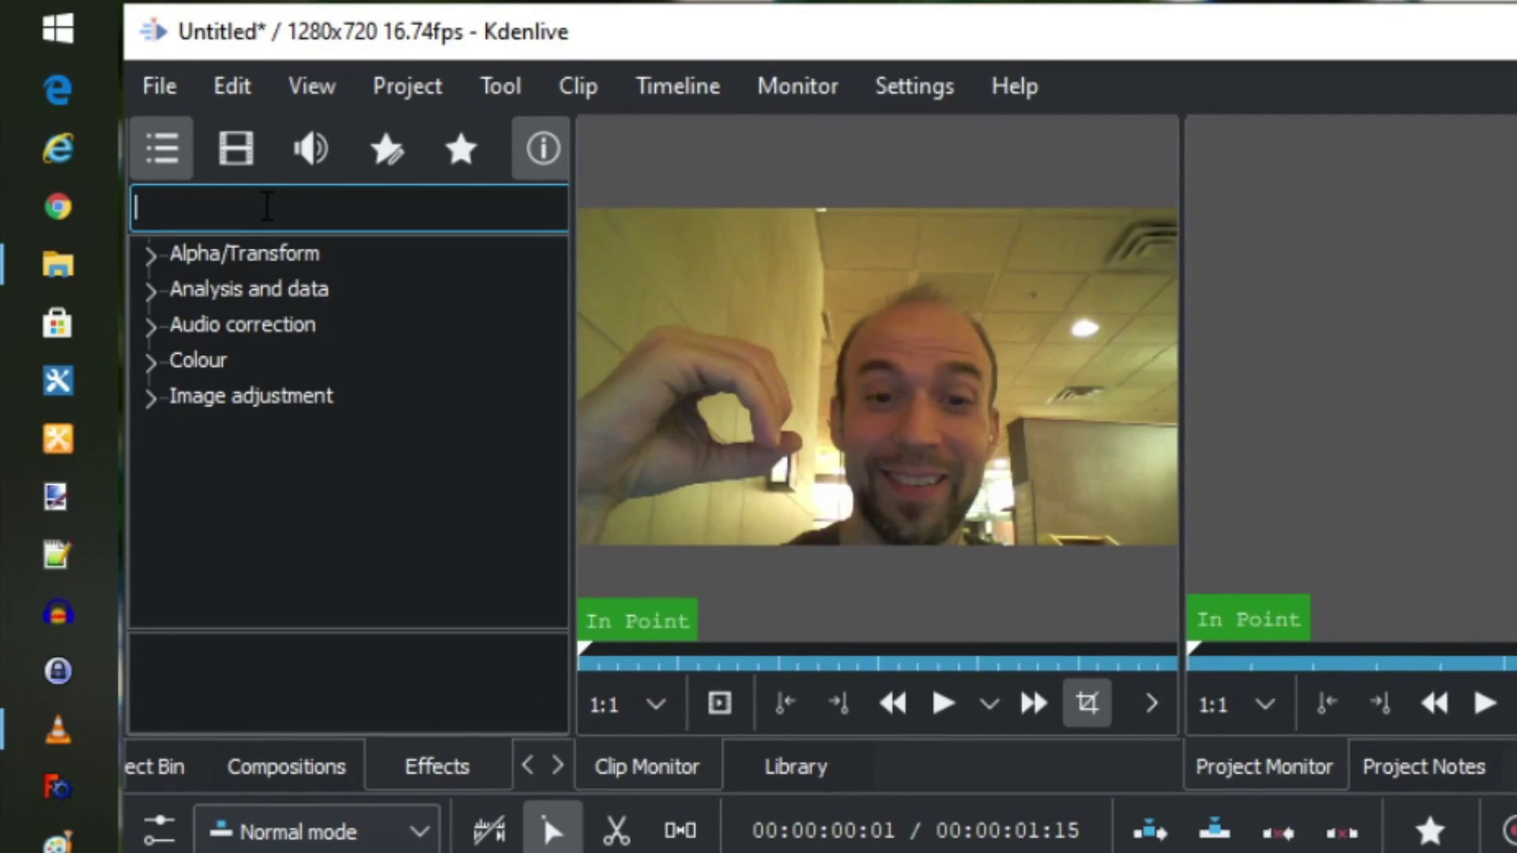
{"action": "type", "text": "roto"}
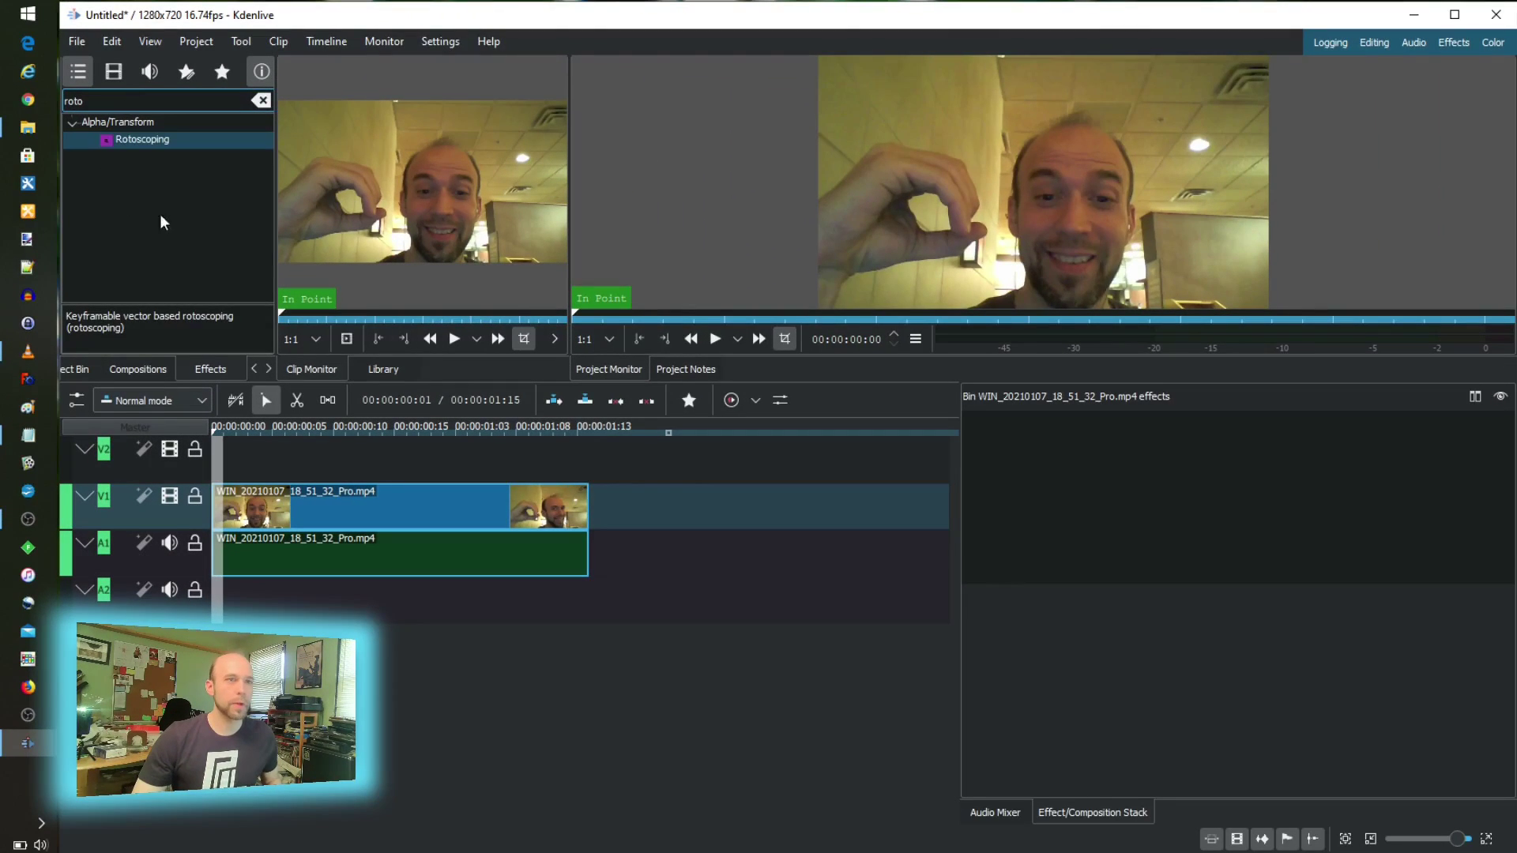
{"action": "left_click", "coordinate": [209, 270]}
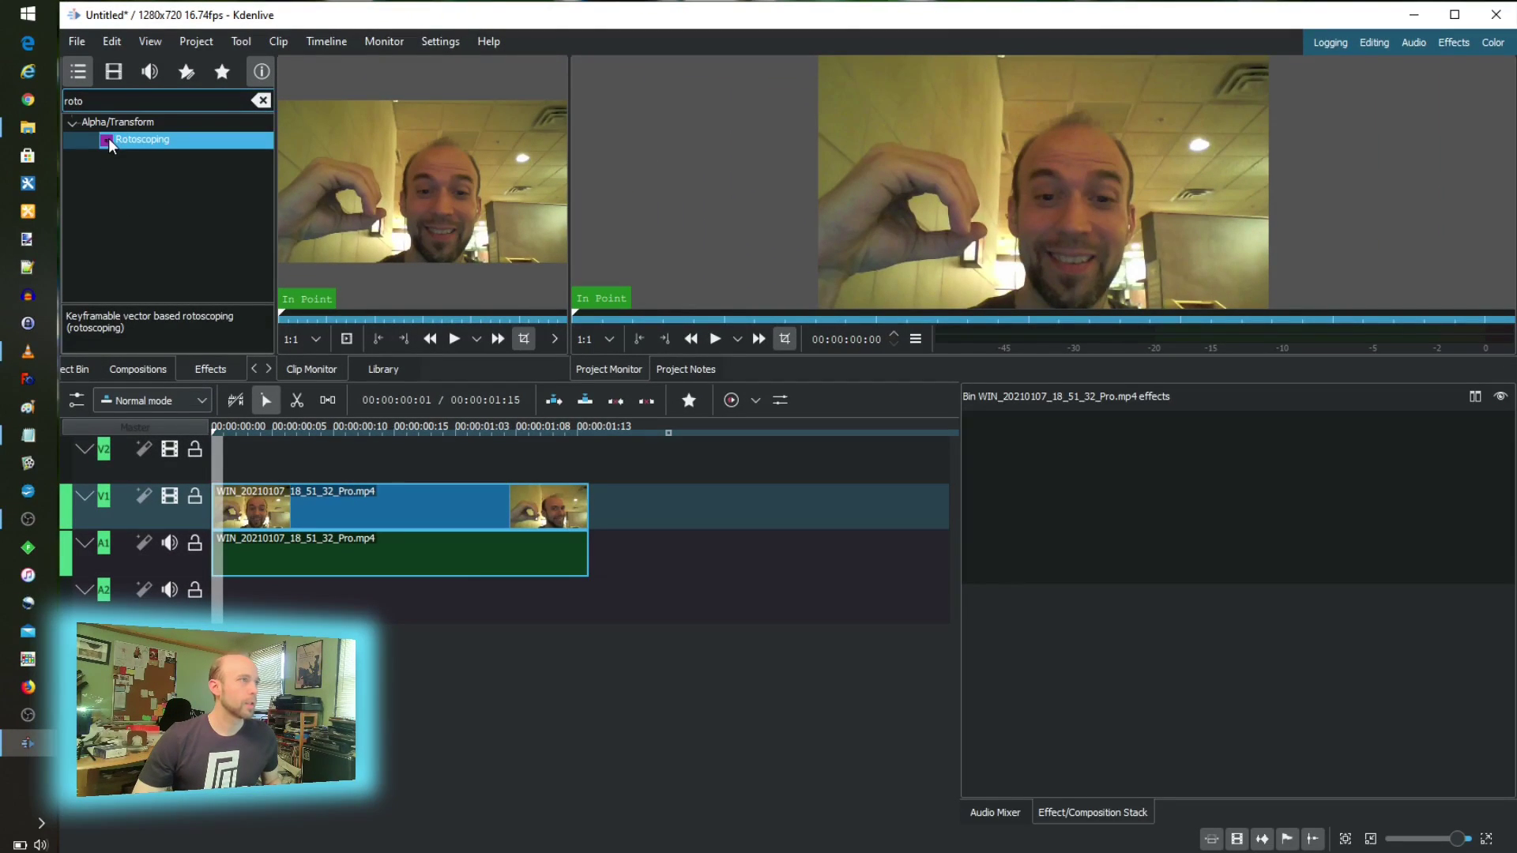
- Apply Rotoscoping to the V1 webcam clip, select it, and place the first mask point
{"action": "left_click_drag", "start_coordinate": [107, 139], "coordinate": [334, 508]}
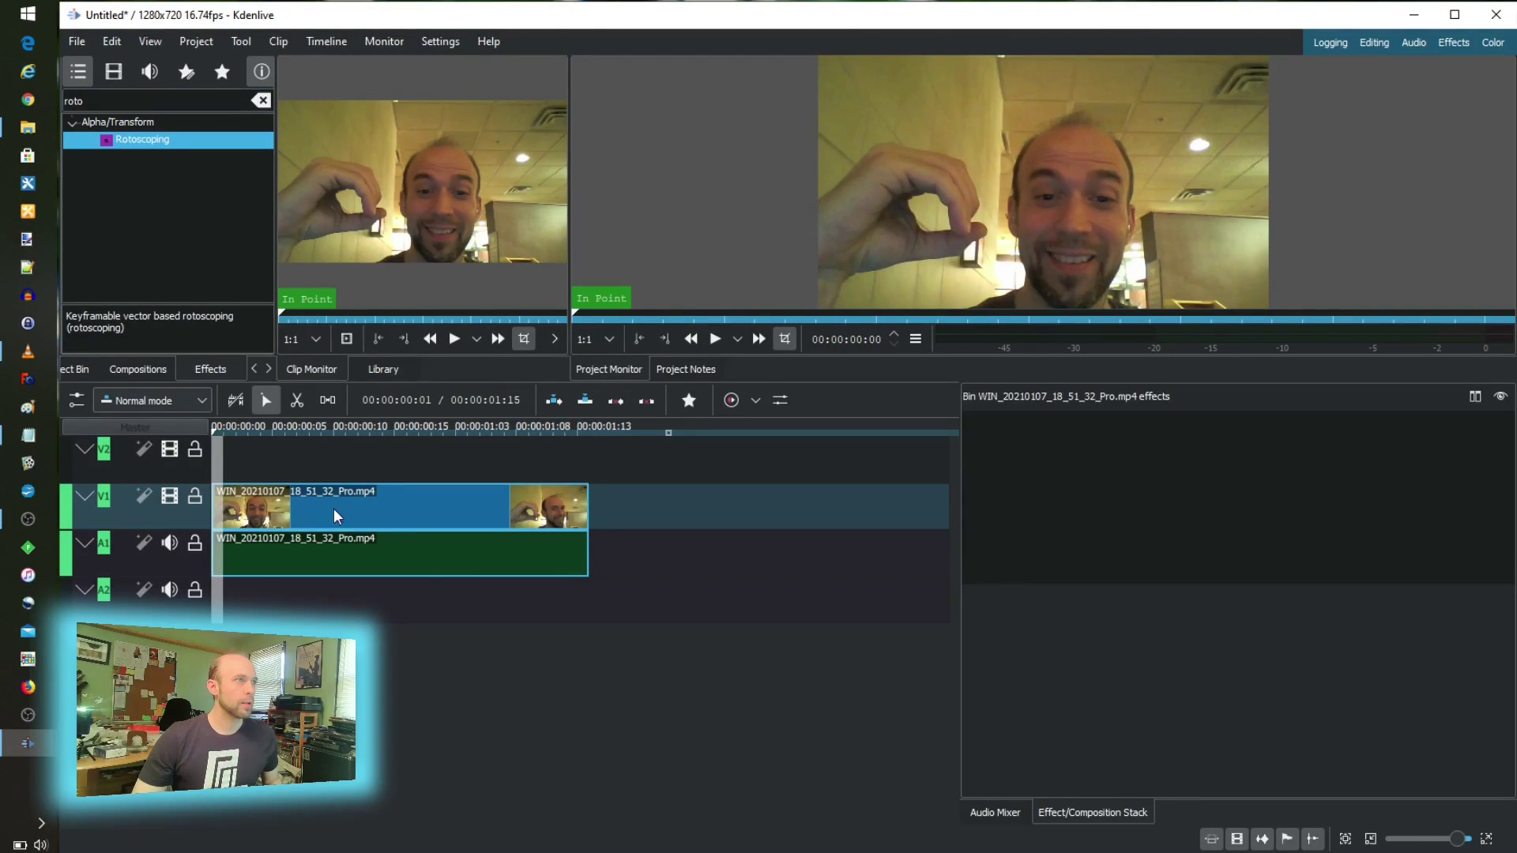
{"action": "left_click", "coordinate": [333, 505]}
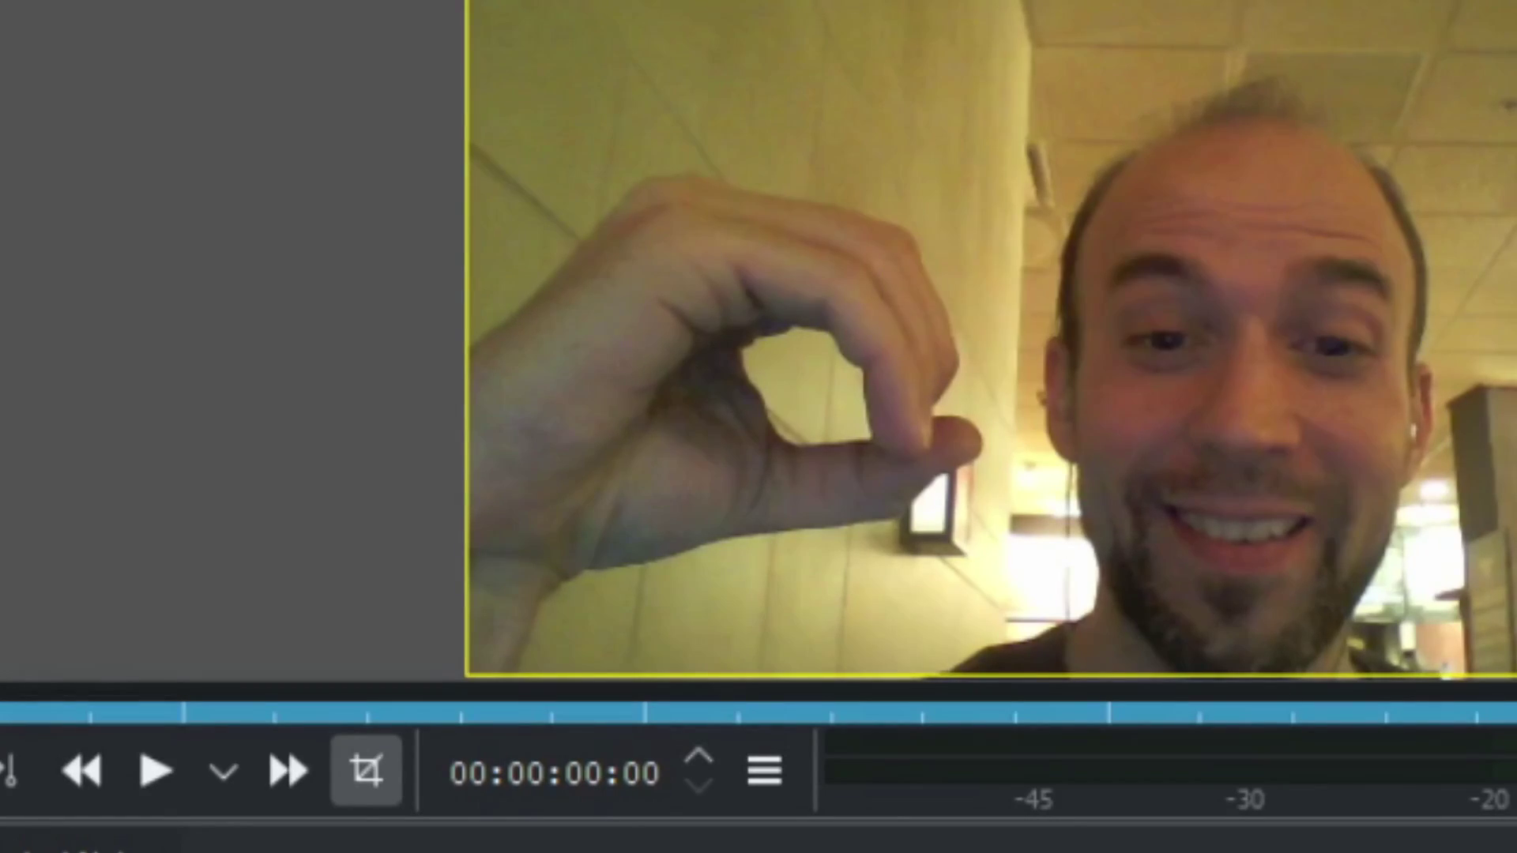
{"action": "left_click", "coordinate": [794, 326]}
- Place points around the finger-thumb gap and close them into a filled rotoscoping mask
{"action": "left_click", "coordinate": [821, 327]}
{"action": "left_click", "coordinate": [865, 366]}
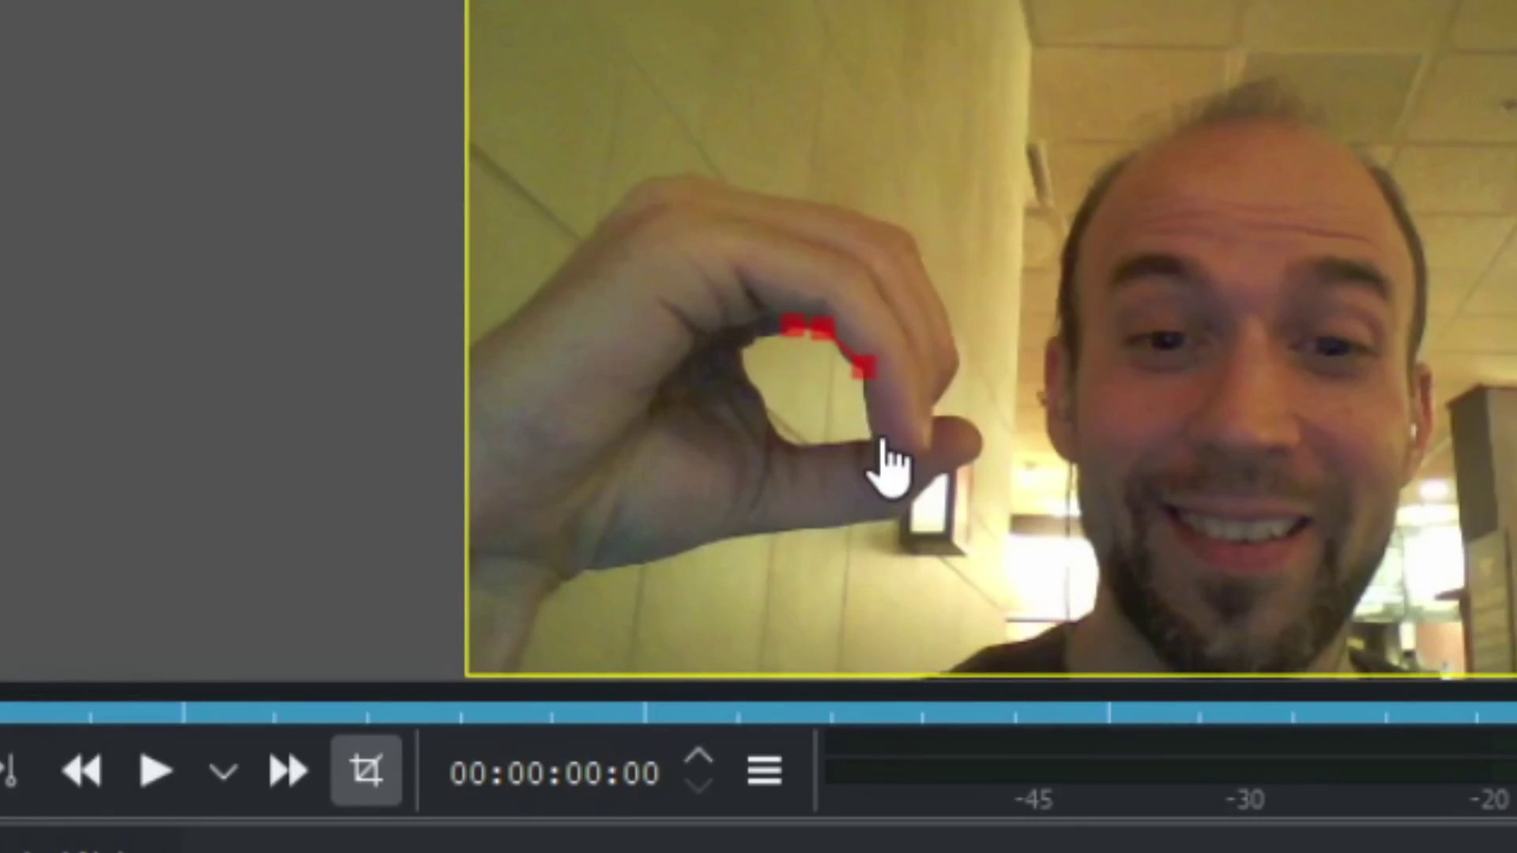
{"action": "left_click", "coordinate": [871, 432]}
{"action": "left_click", "coordinate": [794, 440]}
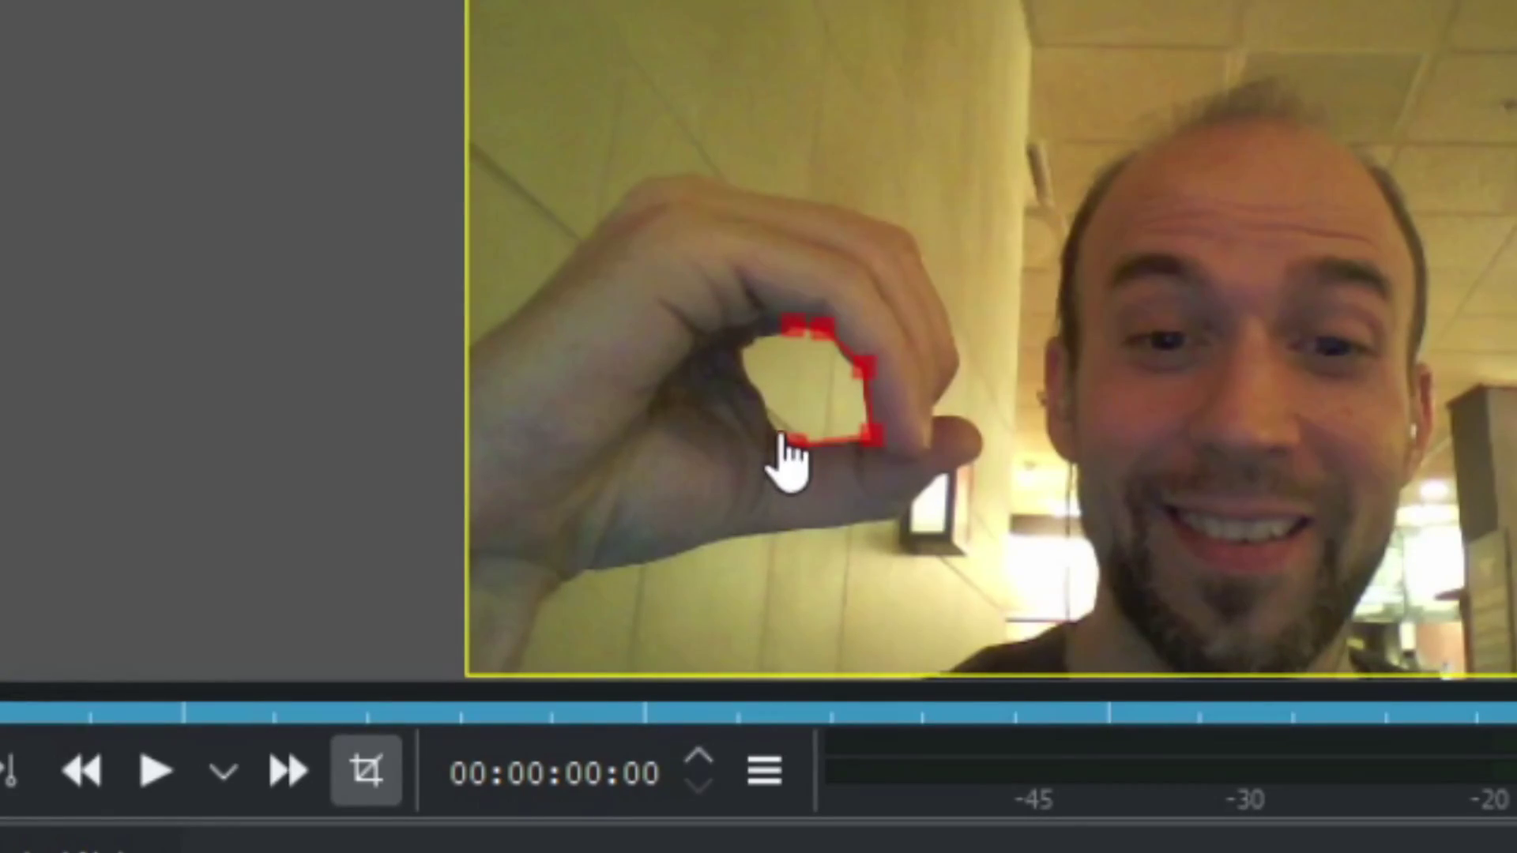
{"action": "left_click", "coordinate": [760, 393]}
{"action": "left_click", "coordinate": [767, 424]}
{"action": "left_click", "coordinate": [737, 349]}
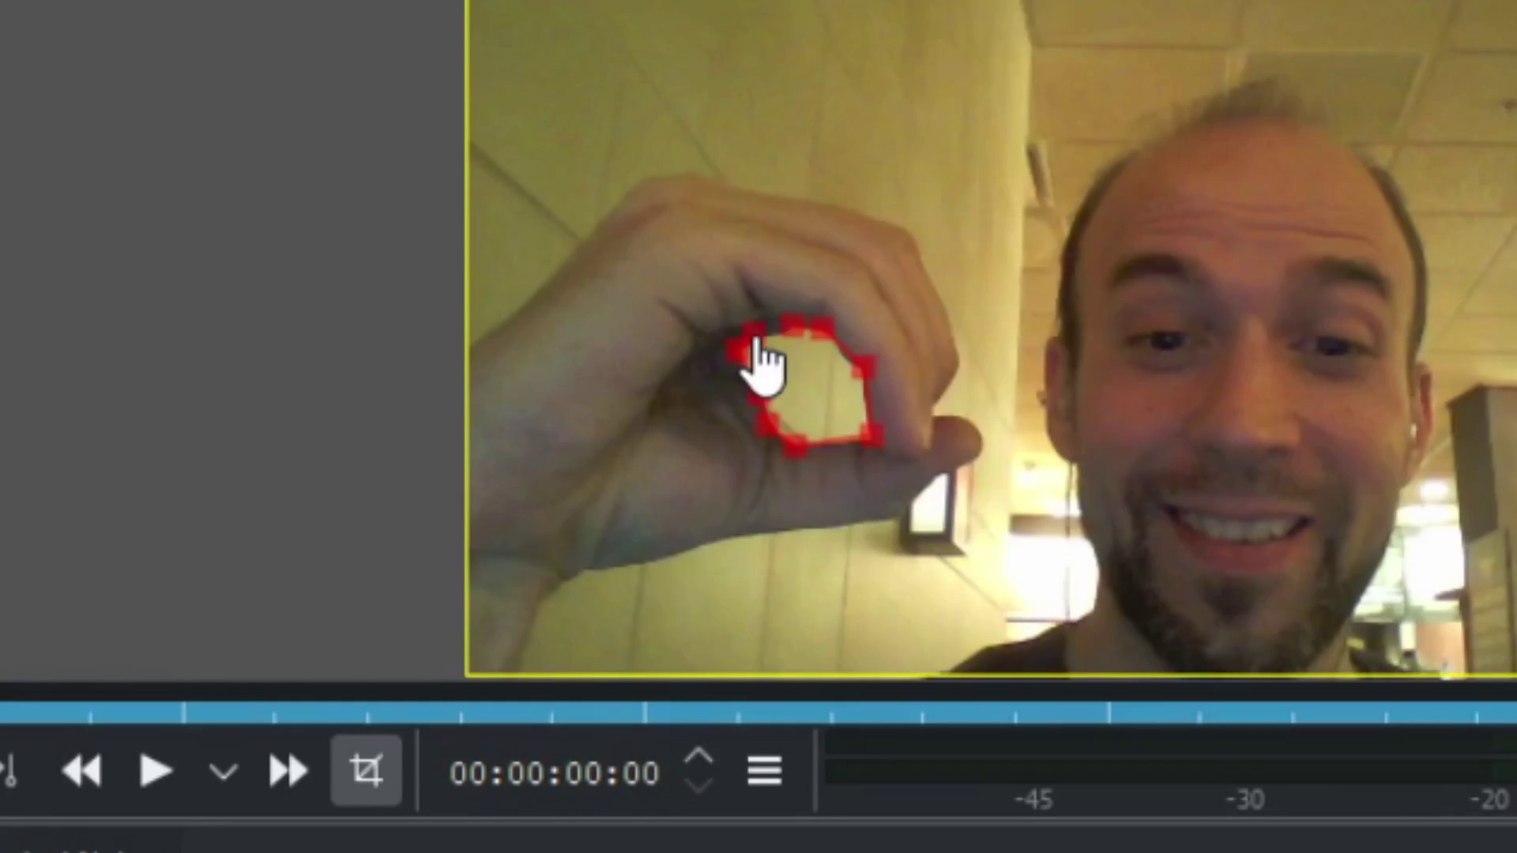
{"action": "left_click", "coordinate": [754, 332]}
{"action": "right_click", "coordinate": [786, 335]}
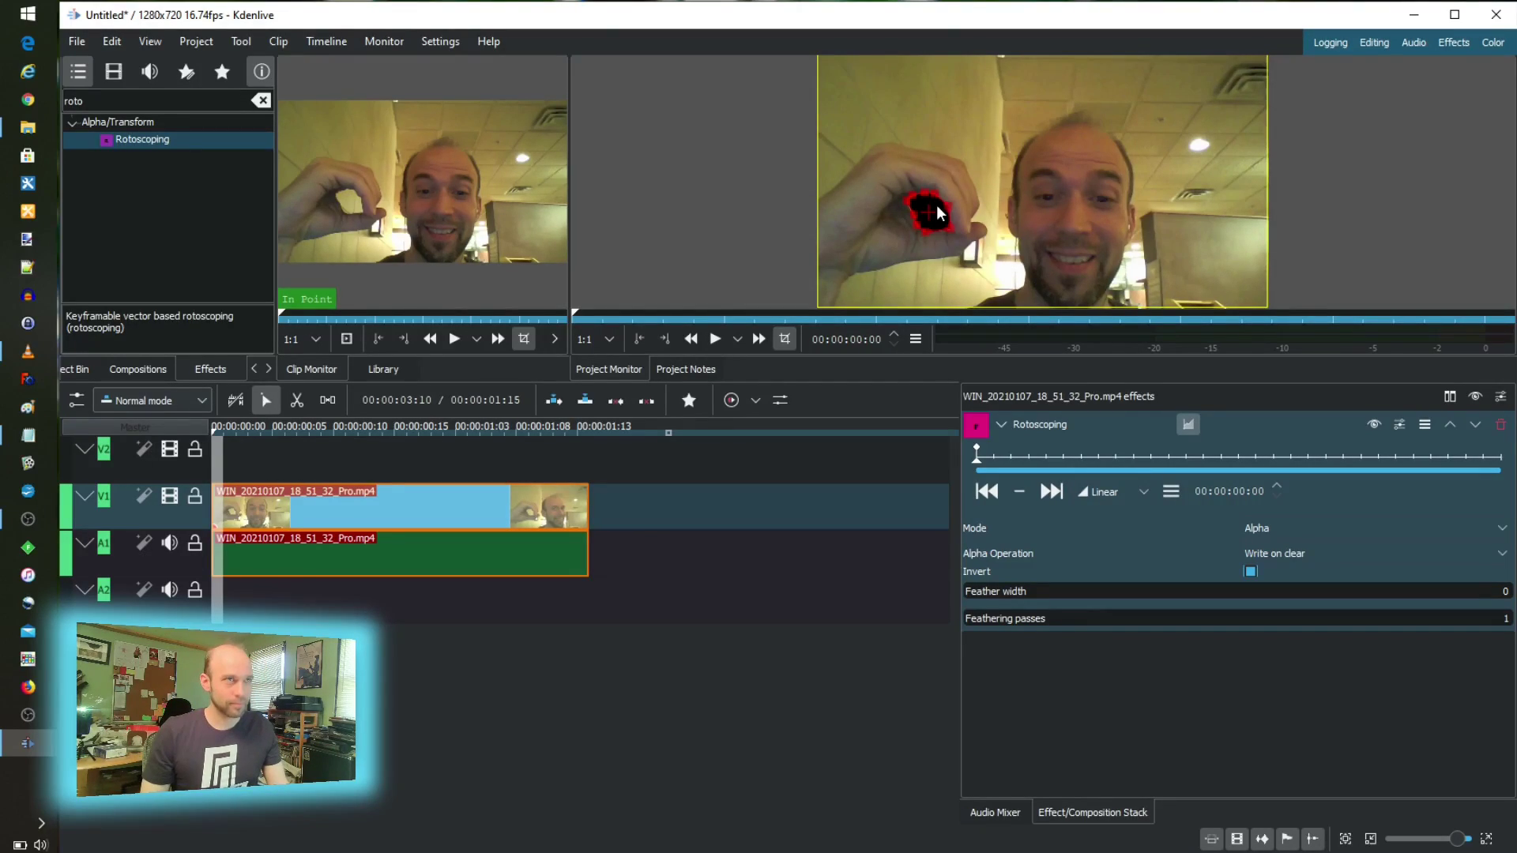
- Zoom and scroll the Project Monitor to magnify the rotoscoped finger-thumb area
{"action": "mouse_move", "coordinate": [1486, 222]}
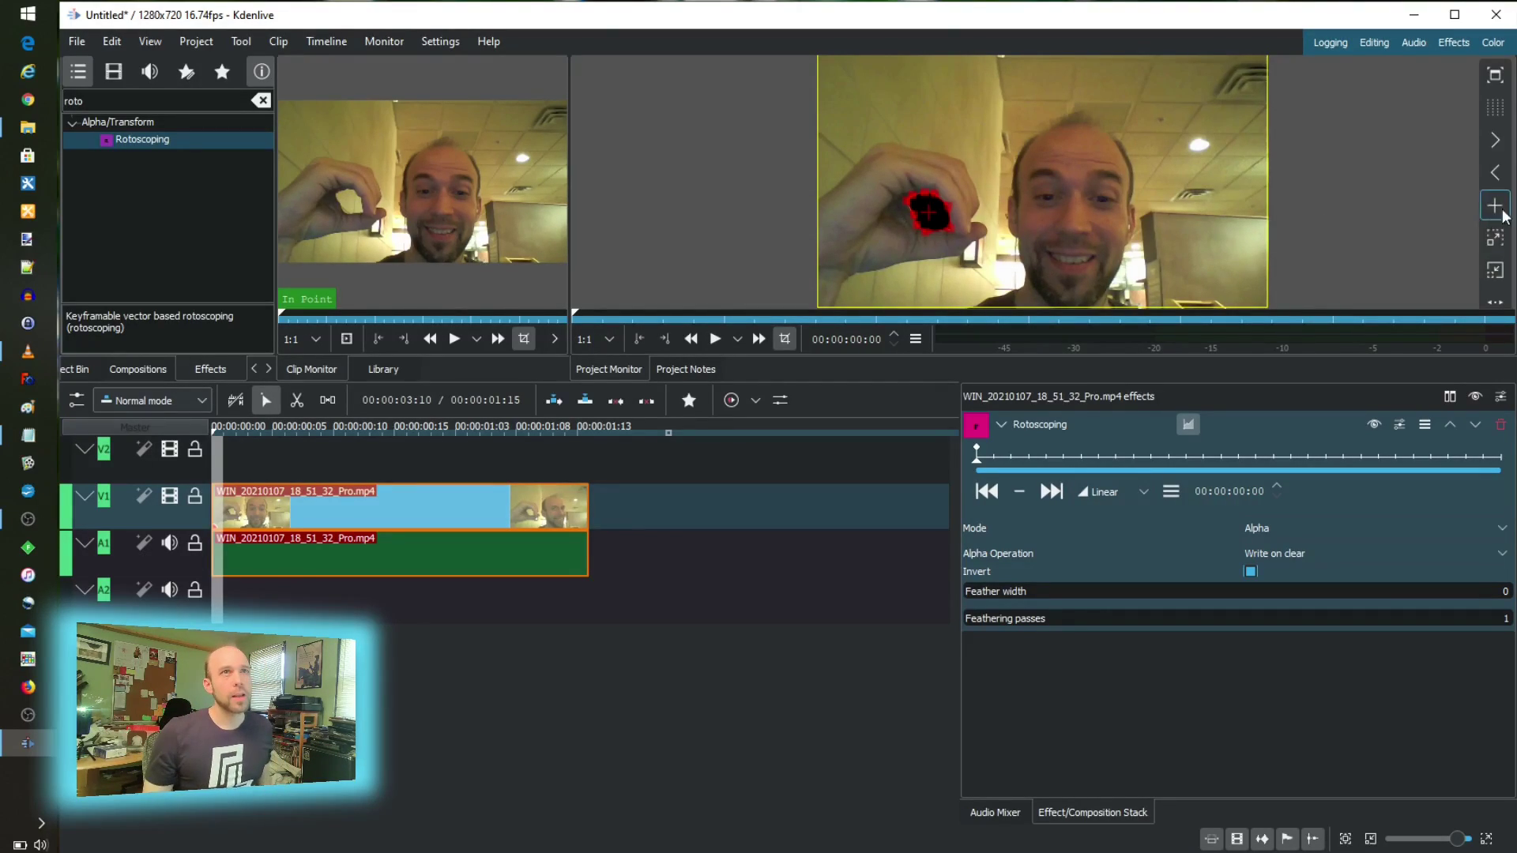
{"action": "left_click", "coordinate": [1498, 280]}
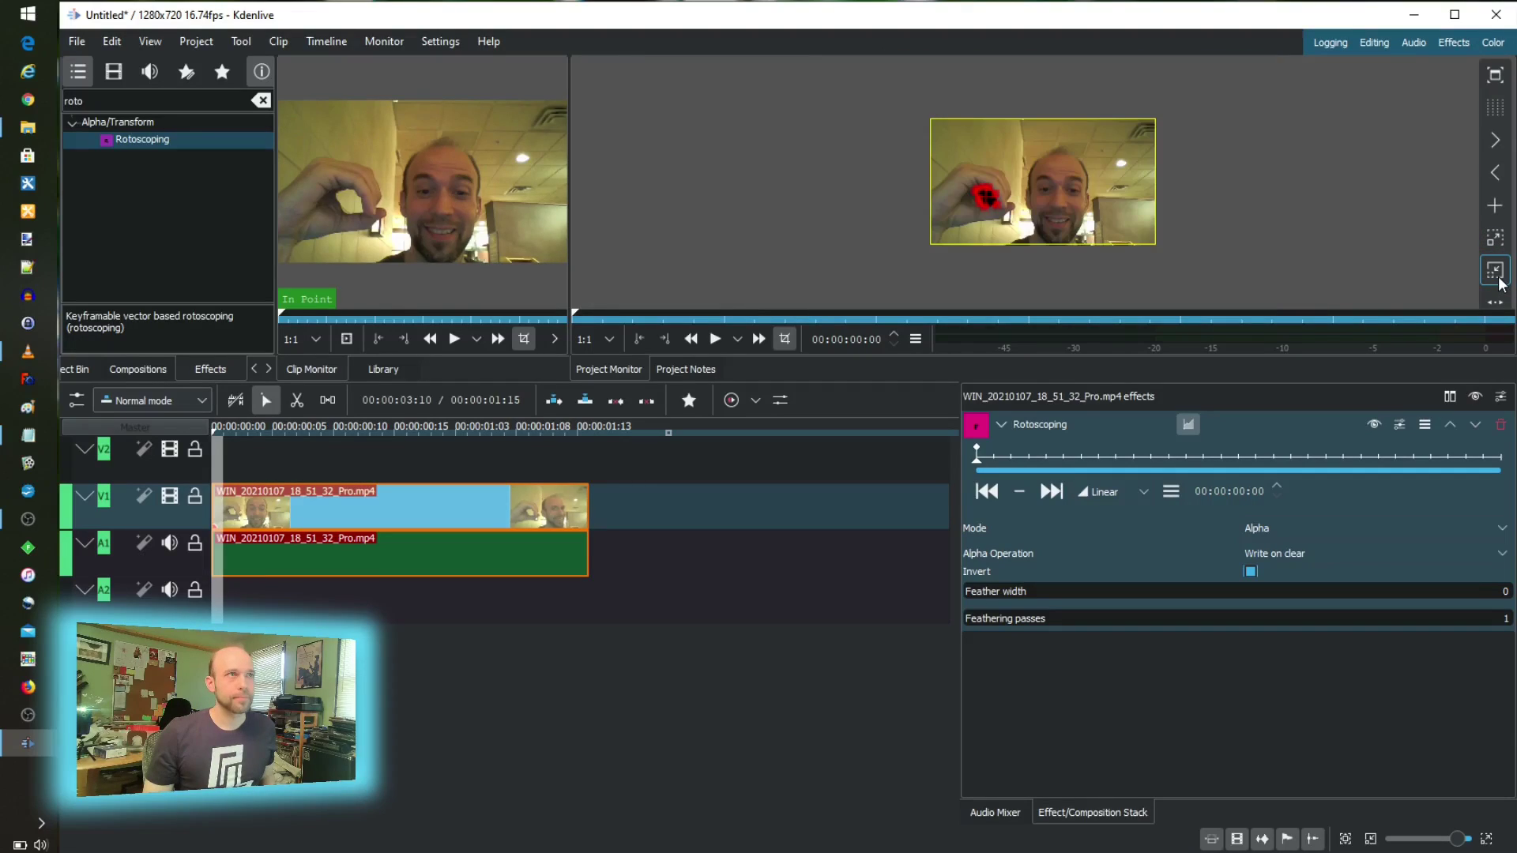
{"action": "left_click", "coordinate": [1494, 237]}
{"action": "left_click", "coordinate": [1495, 237]}
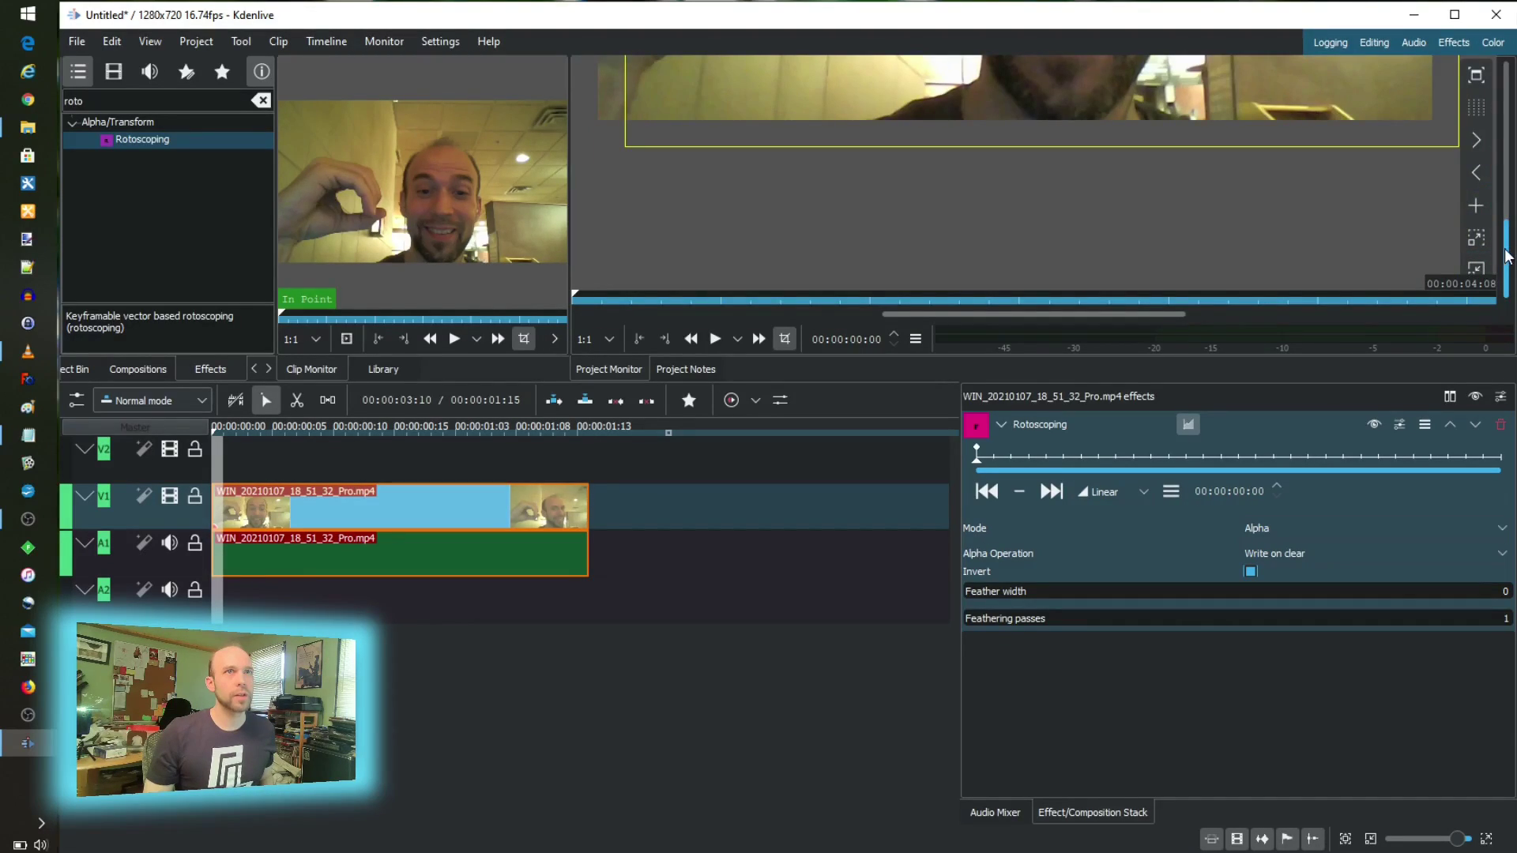
{"action": "left_click_drag", "start_coordinate": [1506, 246], "coordinate": [1509, 180]}
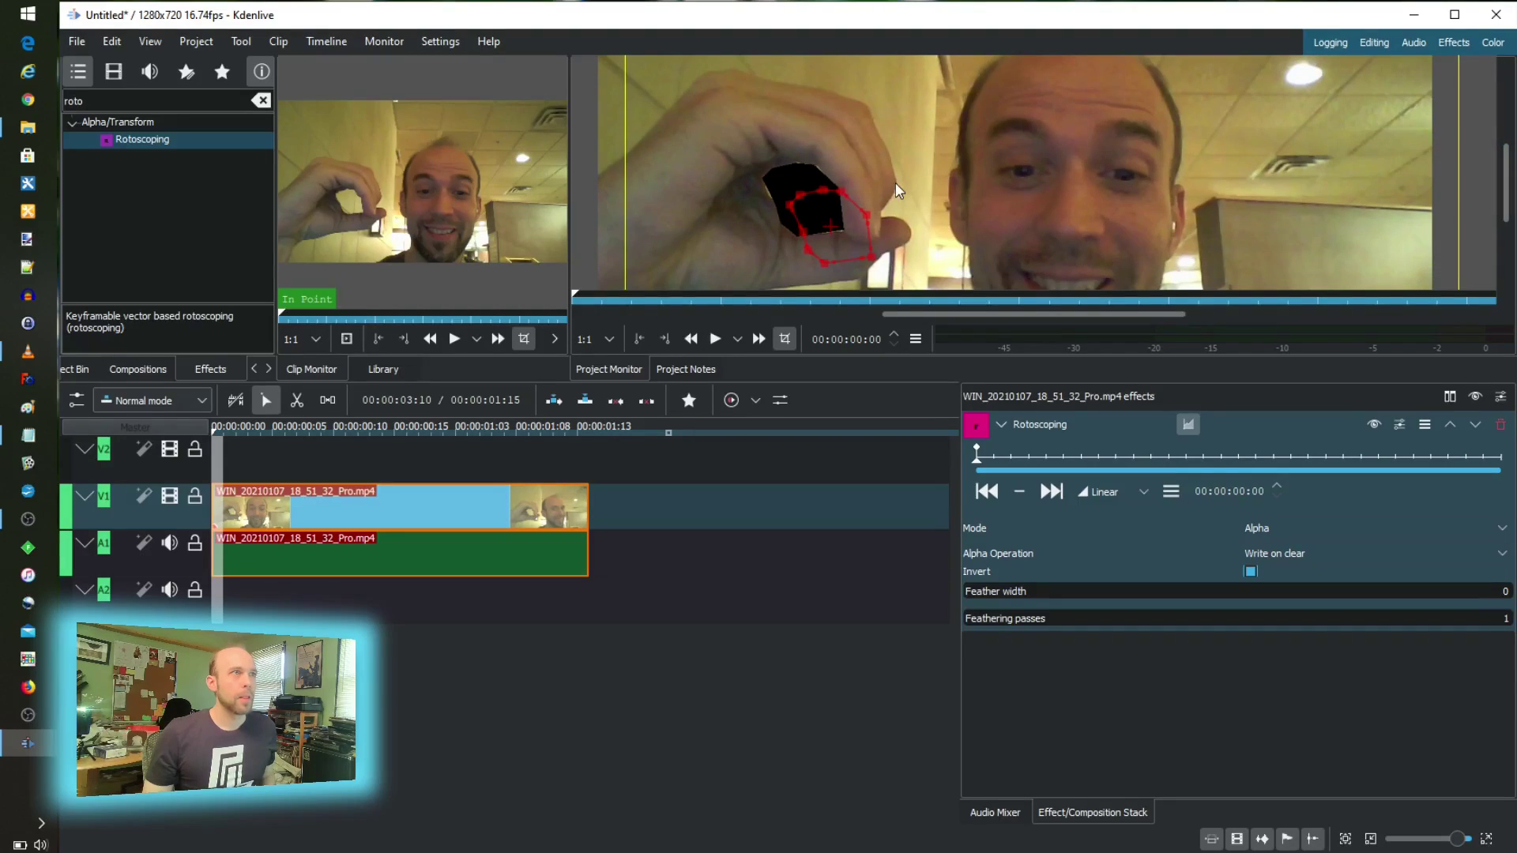
{"action": "left_click_drag", "start_coordinate": [936, 314], "coordinate": [911, 318]}
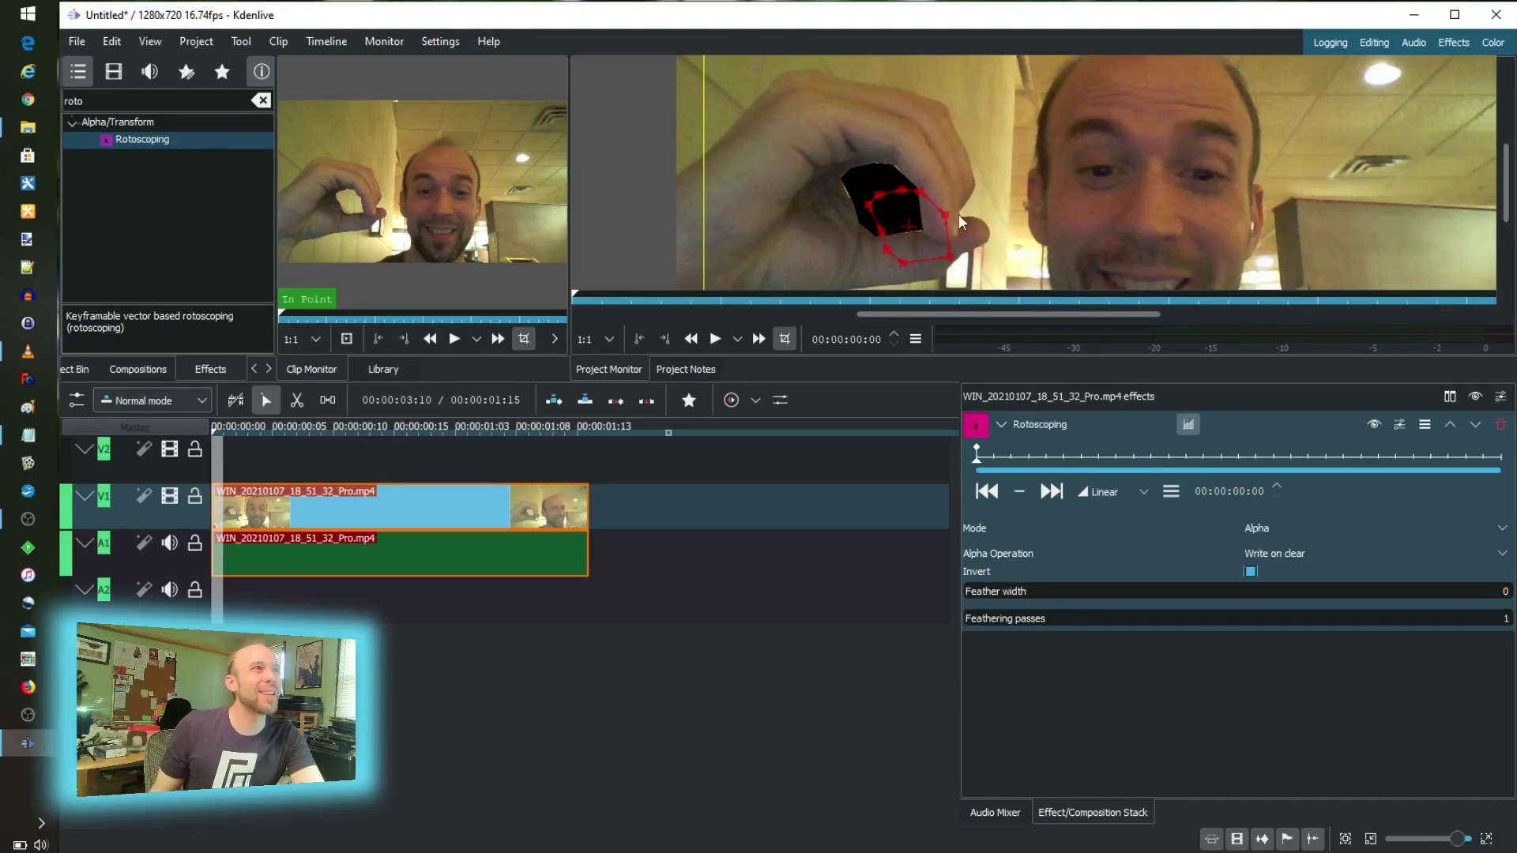
{"action": "mouse_move", "coordinate": [1466, 218]}
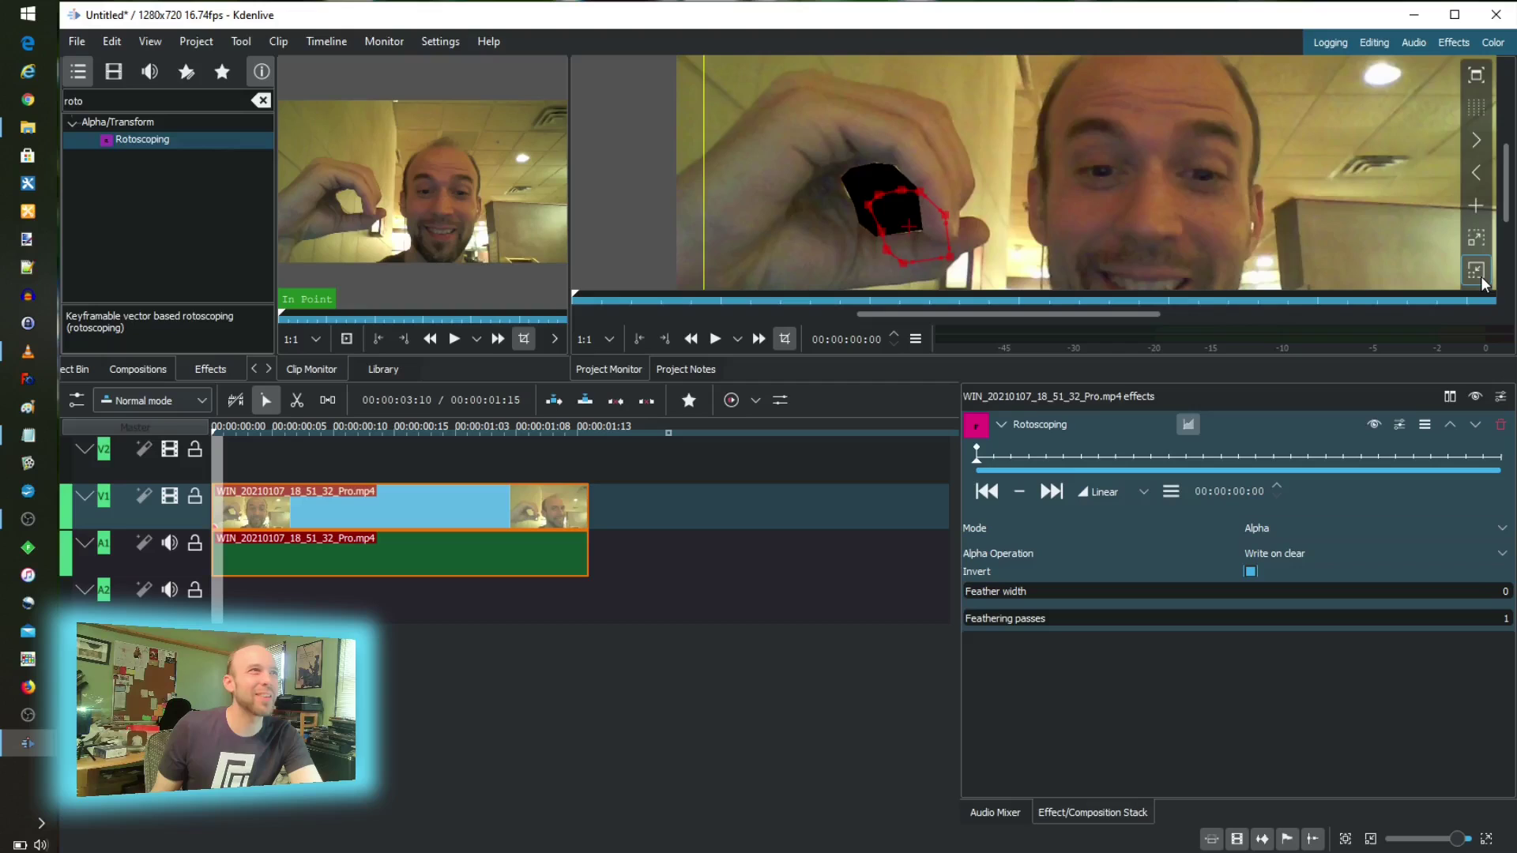
{"action": "left_click", "coordinate": [1481, 207]}
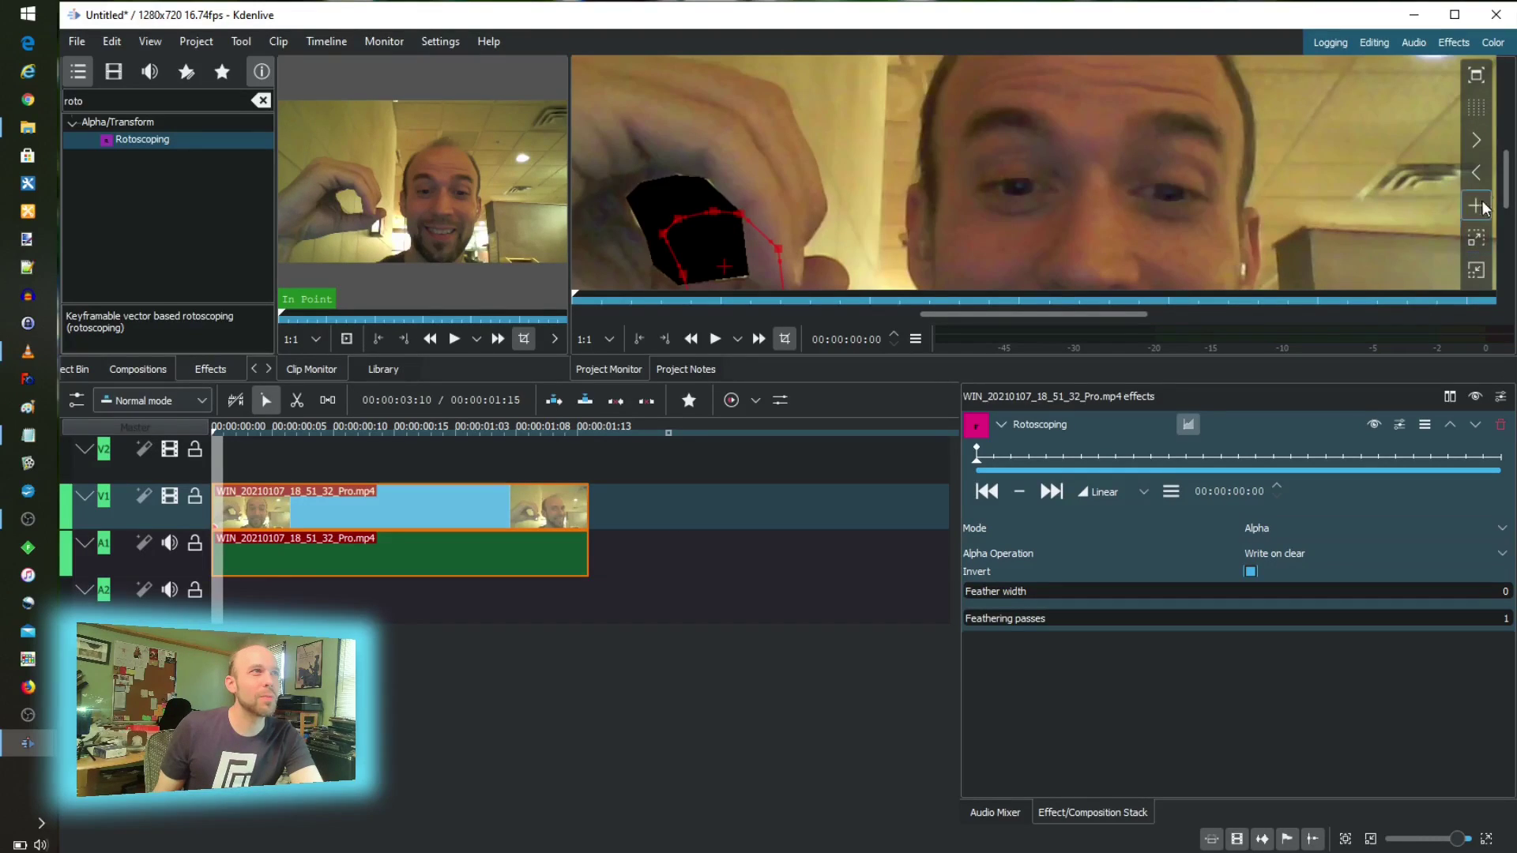
- Adjust the mask's left and upper-left points and curves to fit the finger-thumb opening
{"action": "left_click_drag", "start_coordinate": [1507, 192], "coordinate": [1509, 210]}
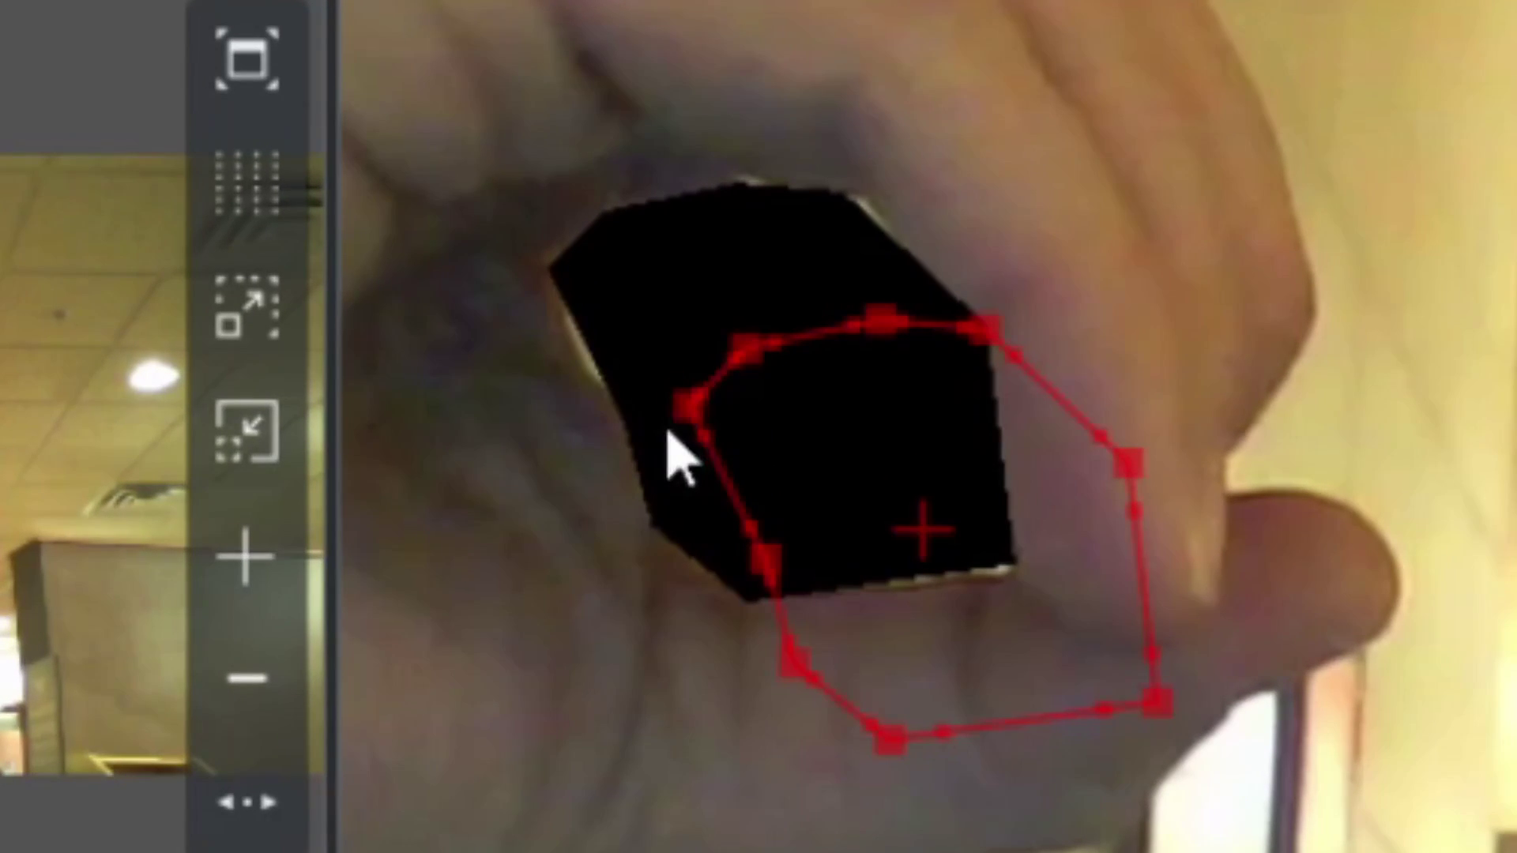
{"action": "left_click_drag", "start_coordinate": [688, 406], "coordinate": [705, 402]}
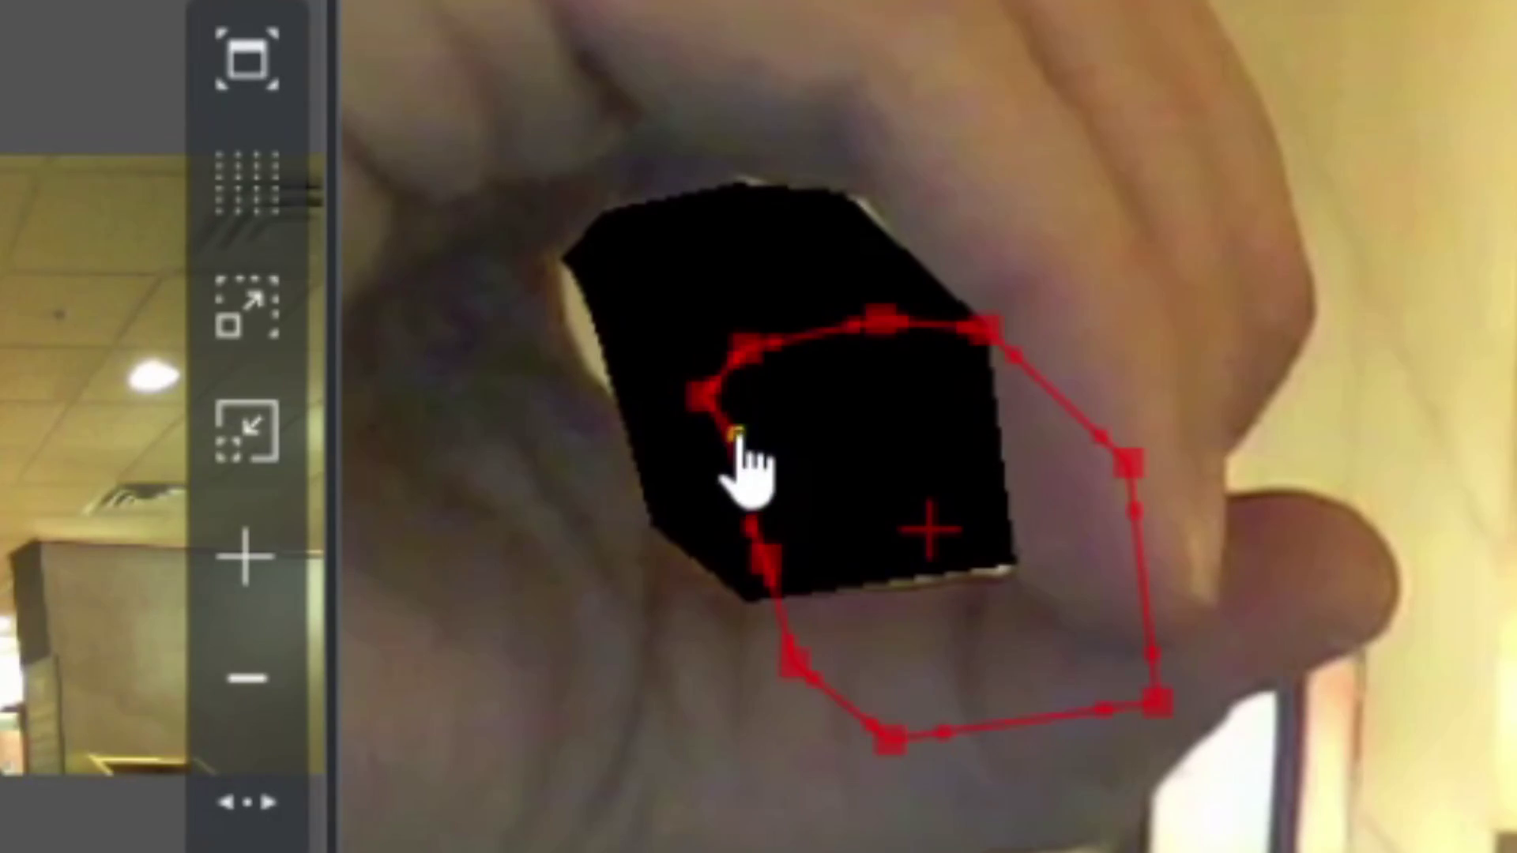
{"action": "left_click_drag", "start_coordinate": [725, 457], "coordinate": [702, 460]}
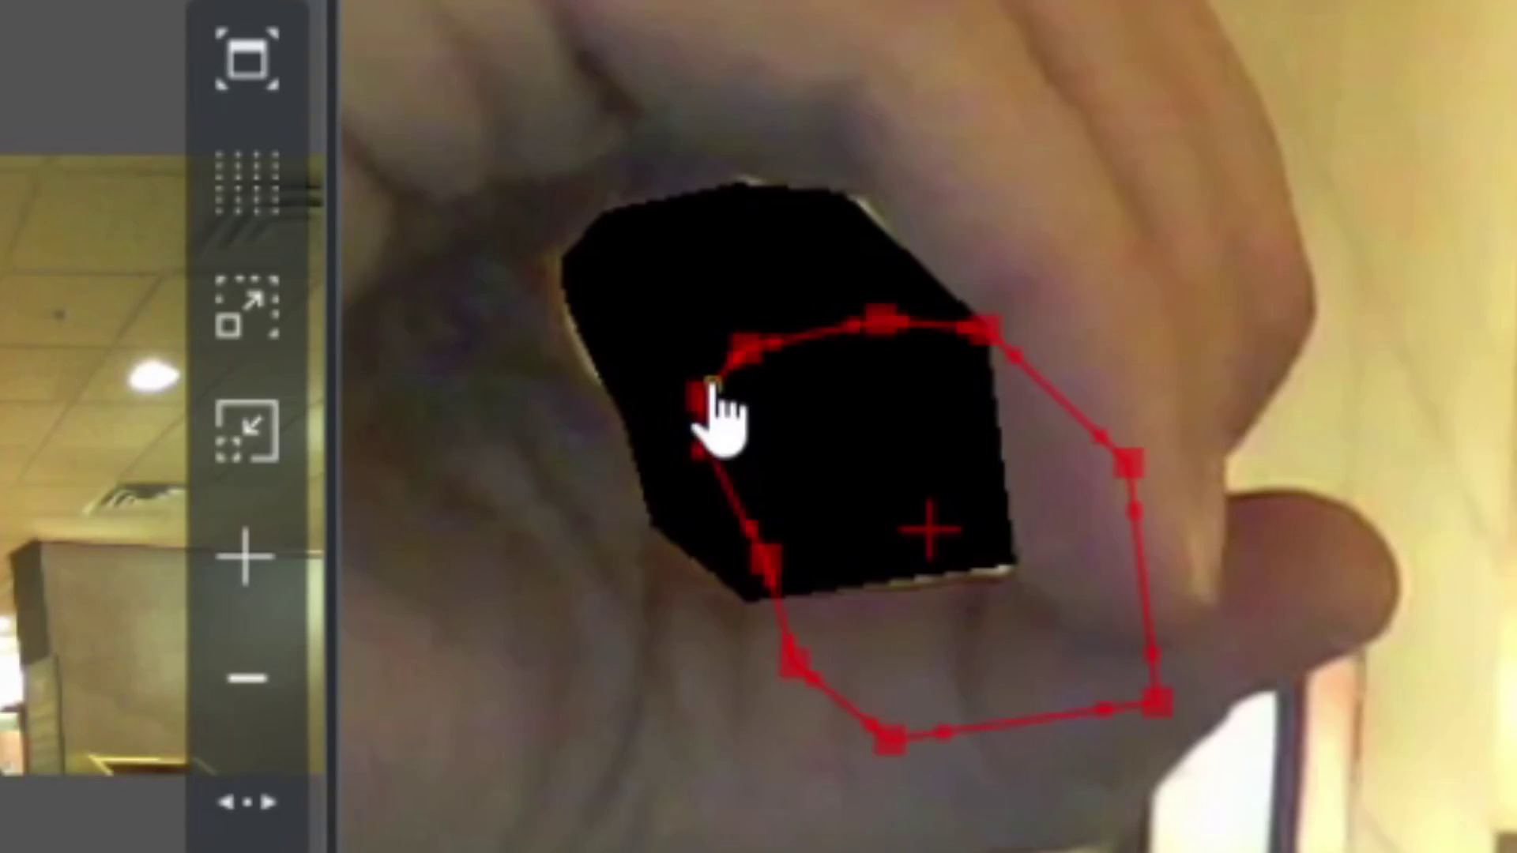
{"action": "left_click_drag", "start_coordinate": [711, 390], "coordinate": [761, 378]}
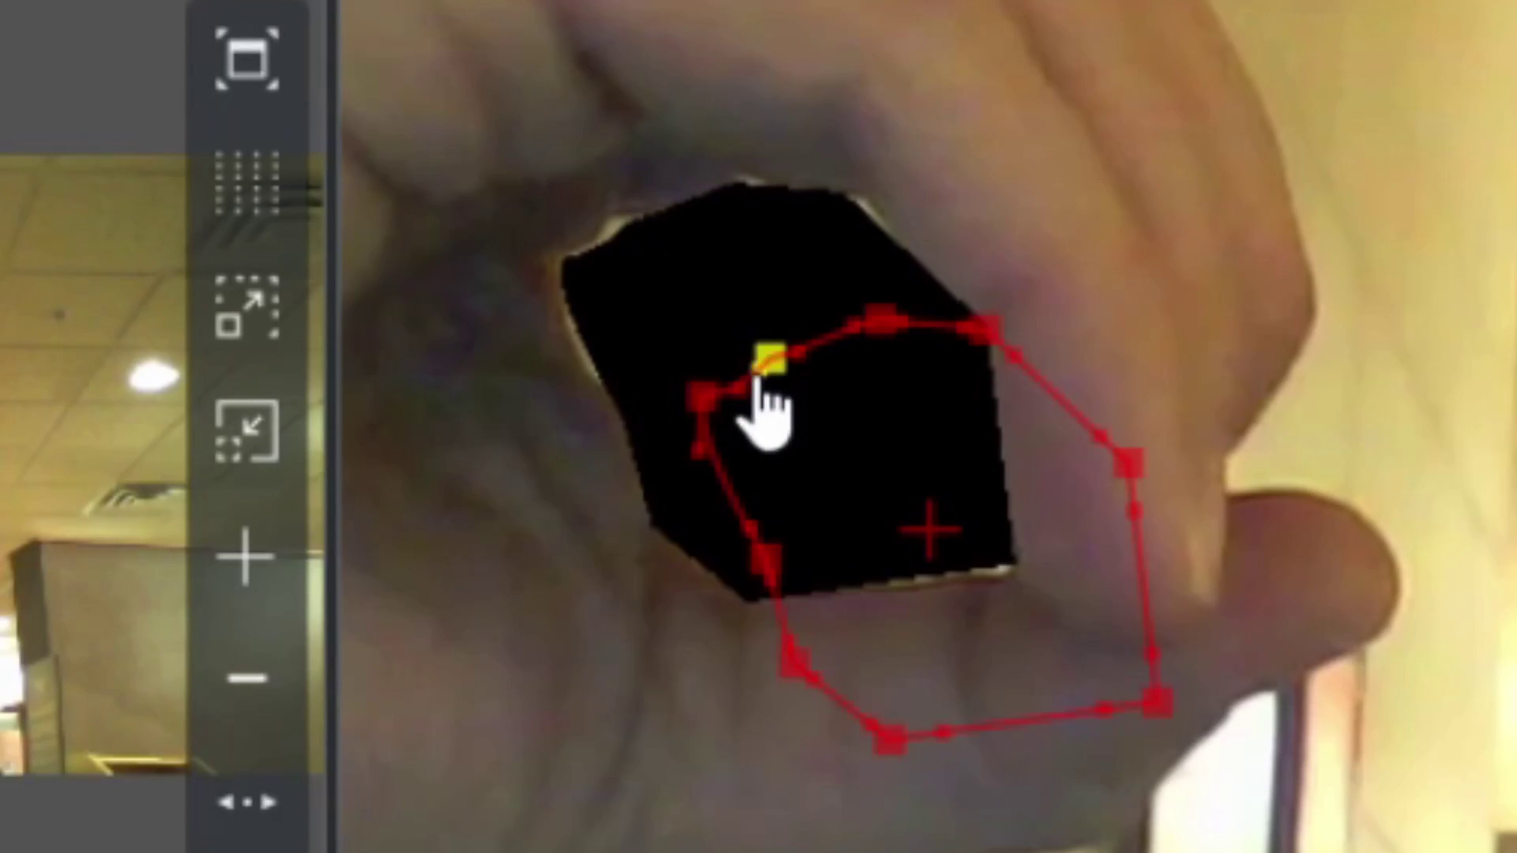
{"action": "left_click_drag", "start_coordinate": [759, 371], "coordinate": [742, 361]}
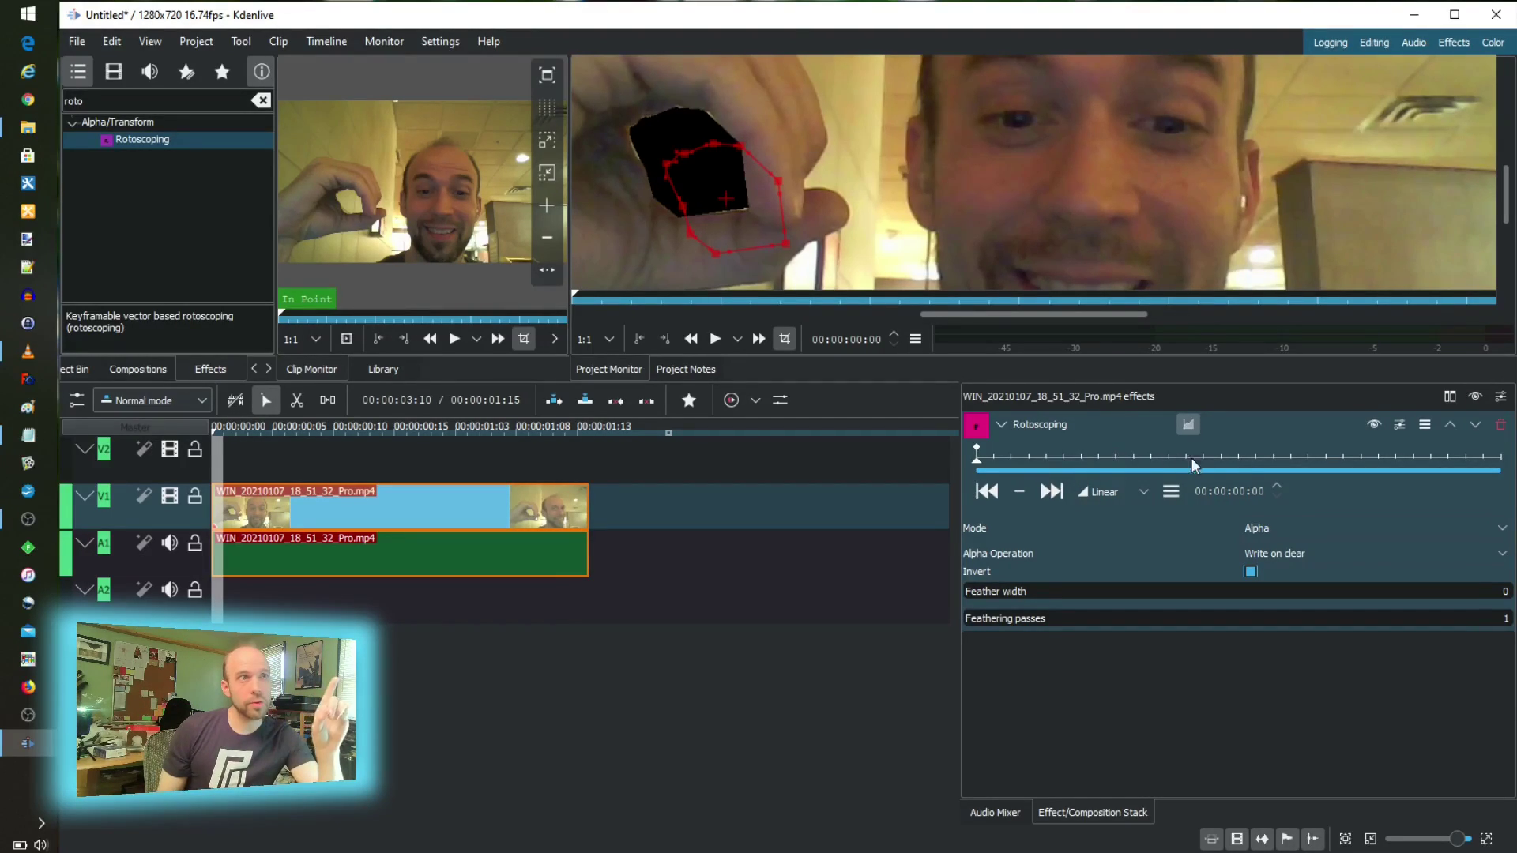
- Add a rotoscoping keyframe at frame 12, where the hand has moved
{"action": "left_click", "coordinate": [1114, 459]}
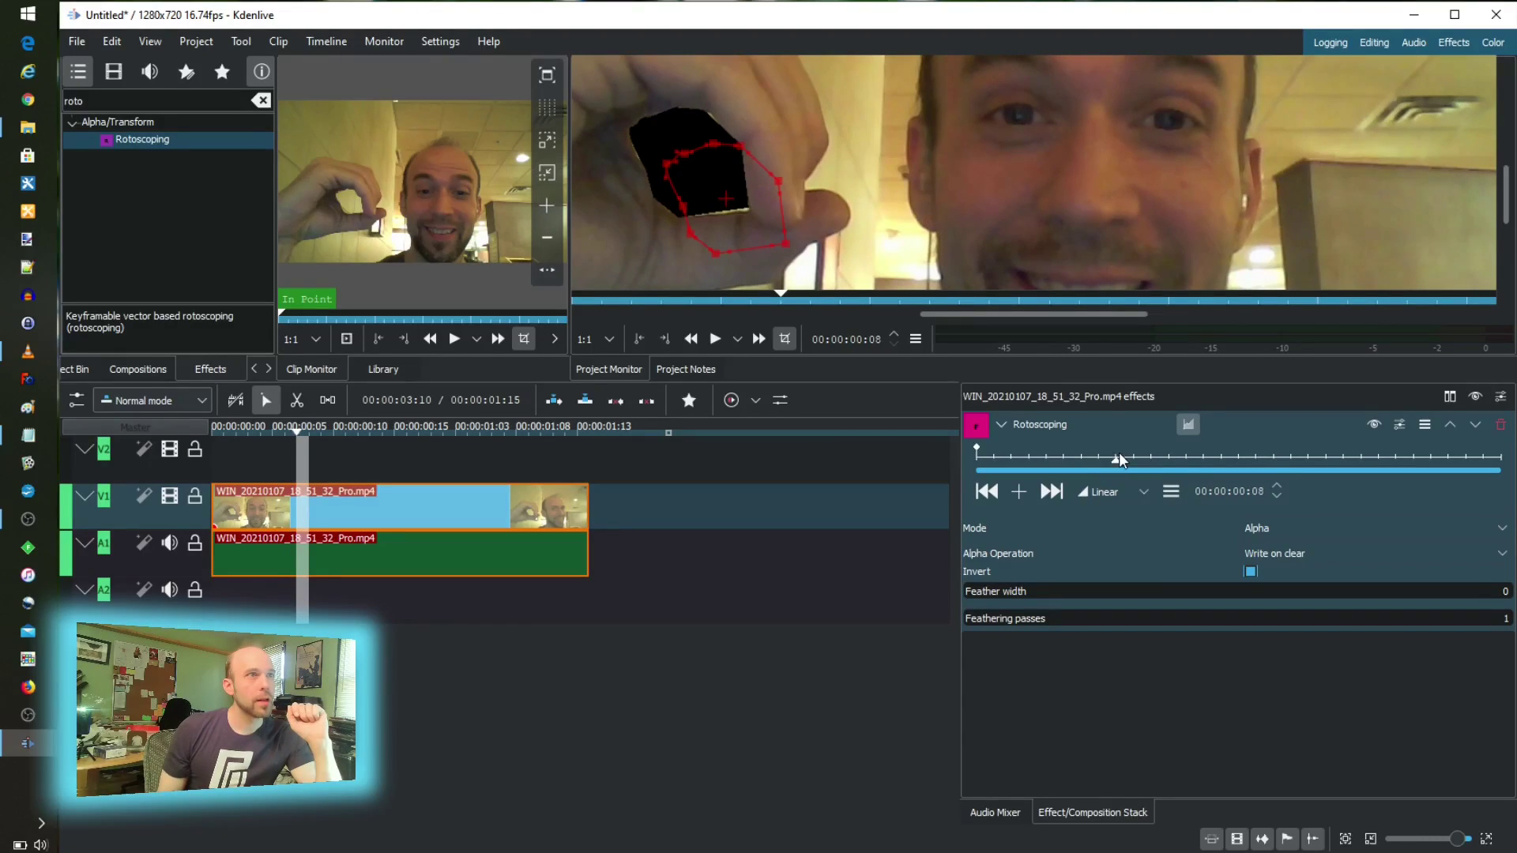
{"action": "left_click_drag", "start_coordinate": [1120, 460], "coordinate": [1201, 465]}
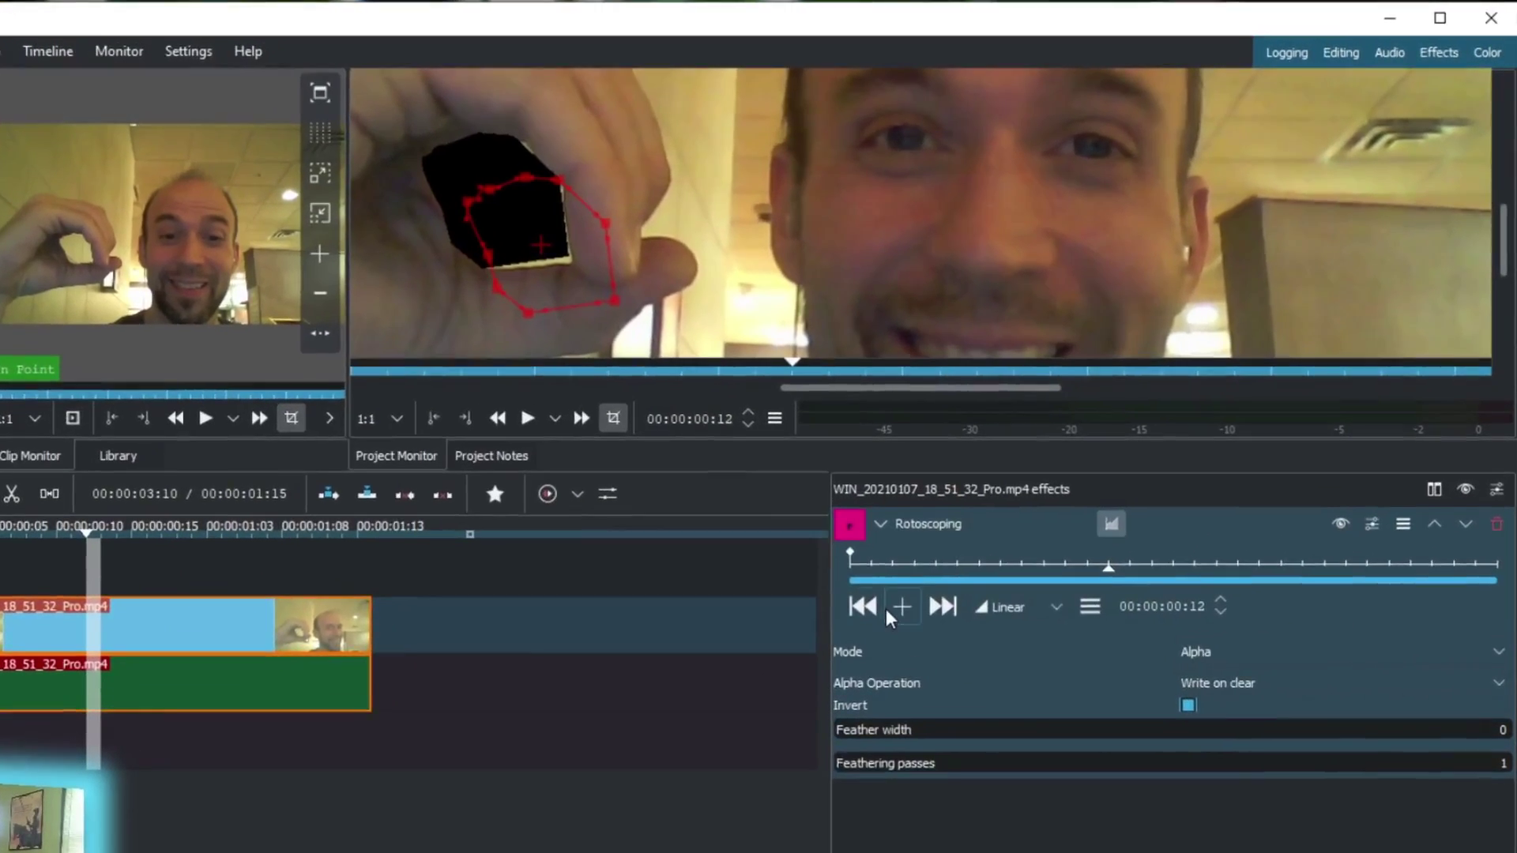
{"action": "left_click", "coordinate": [1019, 493]}
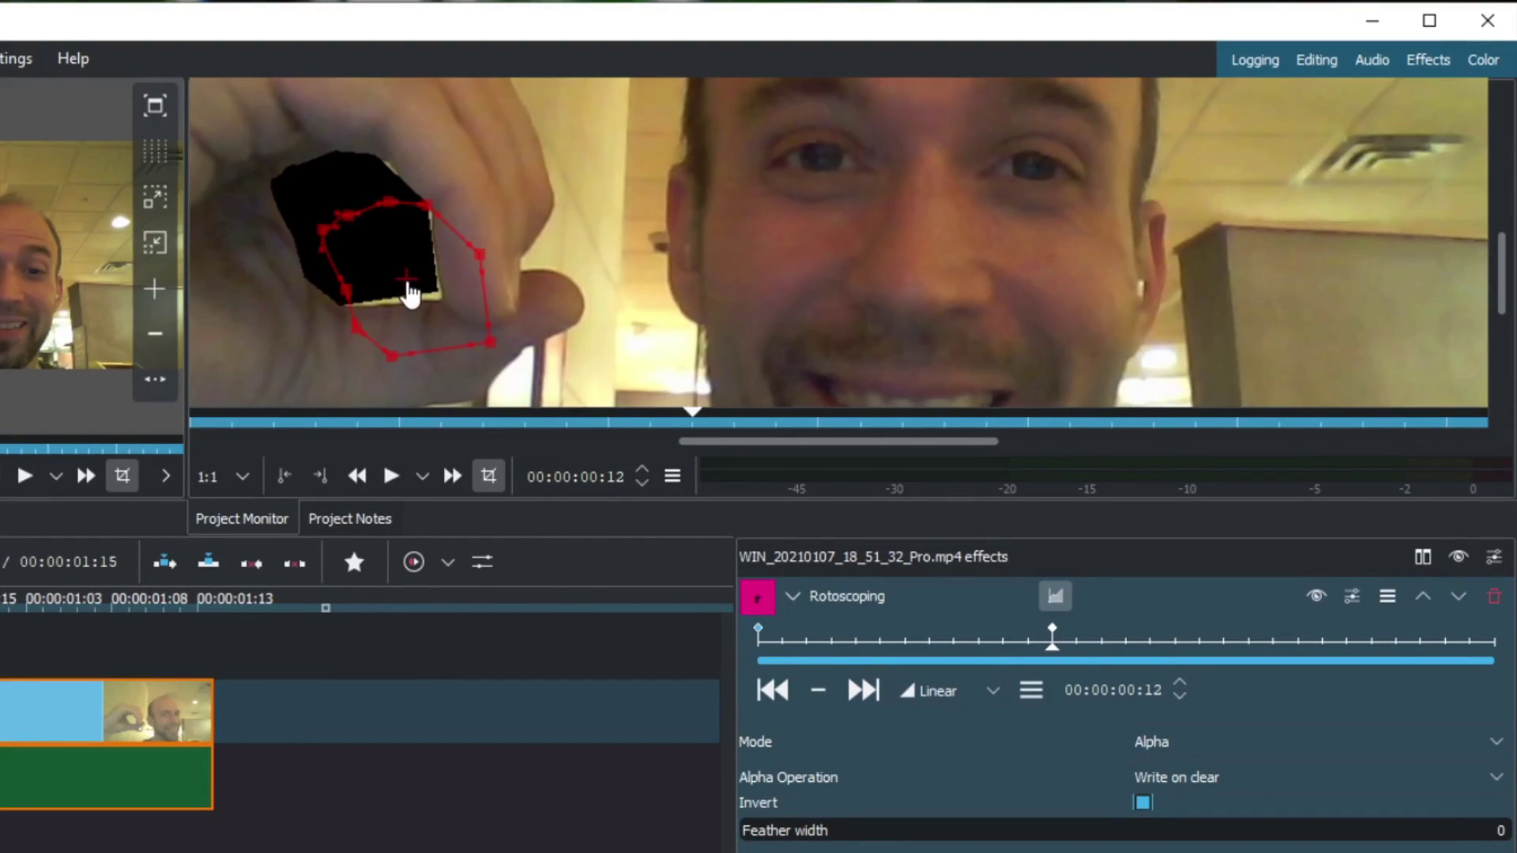
- Refit the mask to the hand at frame 12, return to the start, and lift the clip to V2
{"action": "left_click_drag", "start_coordinate": [408, 291], "coordinate": [414, 296]}
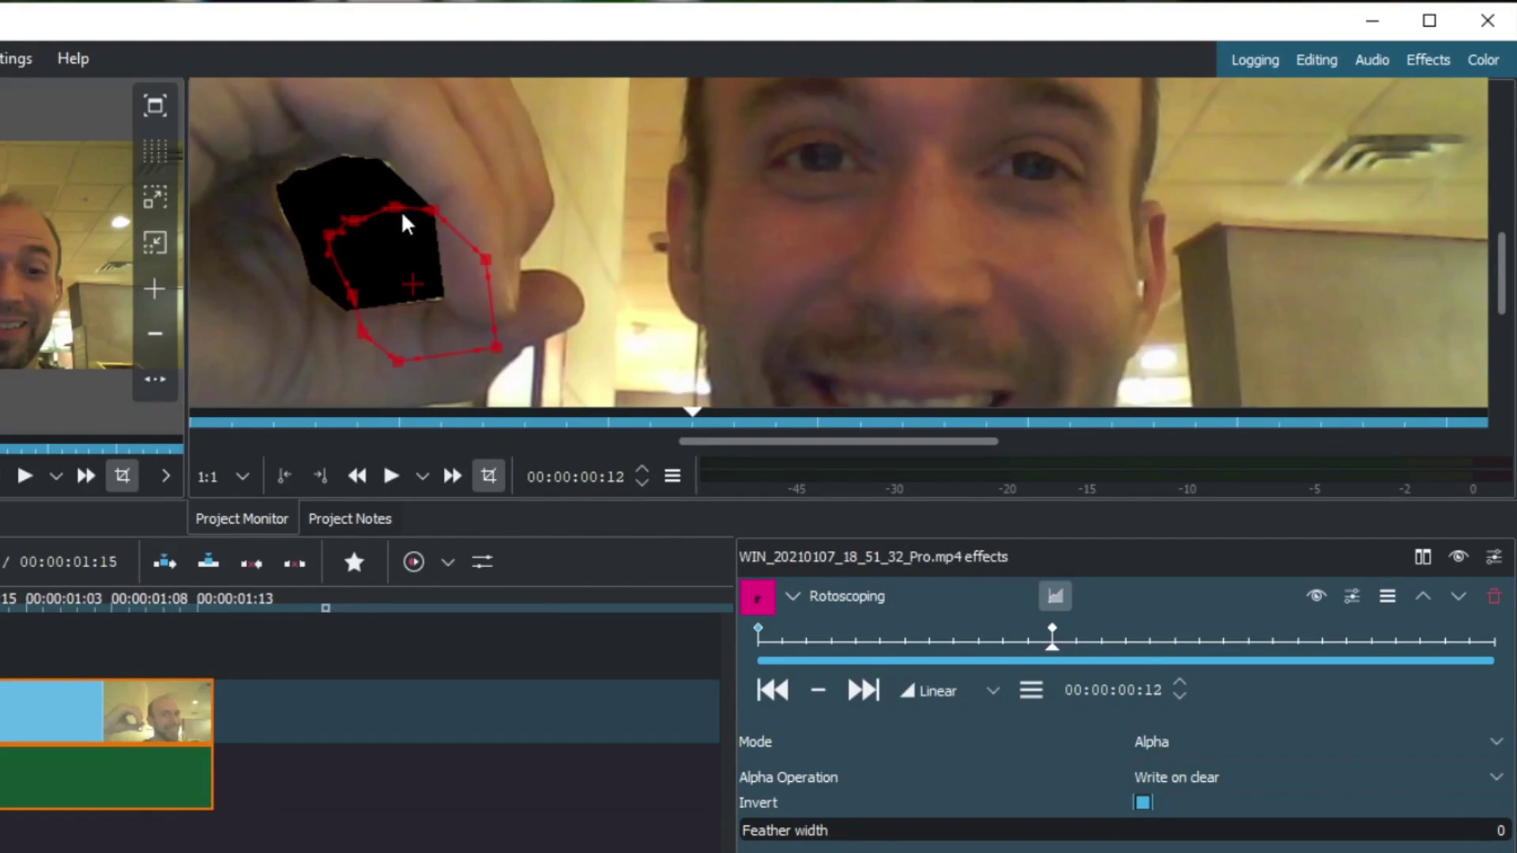
{"action": "left_click_drag", "start_coordinate": [425, 212], "coordinate": [435, 214]}
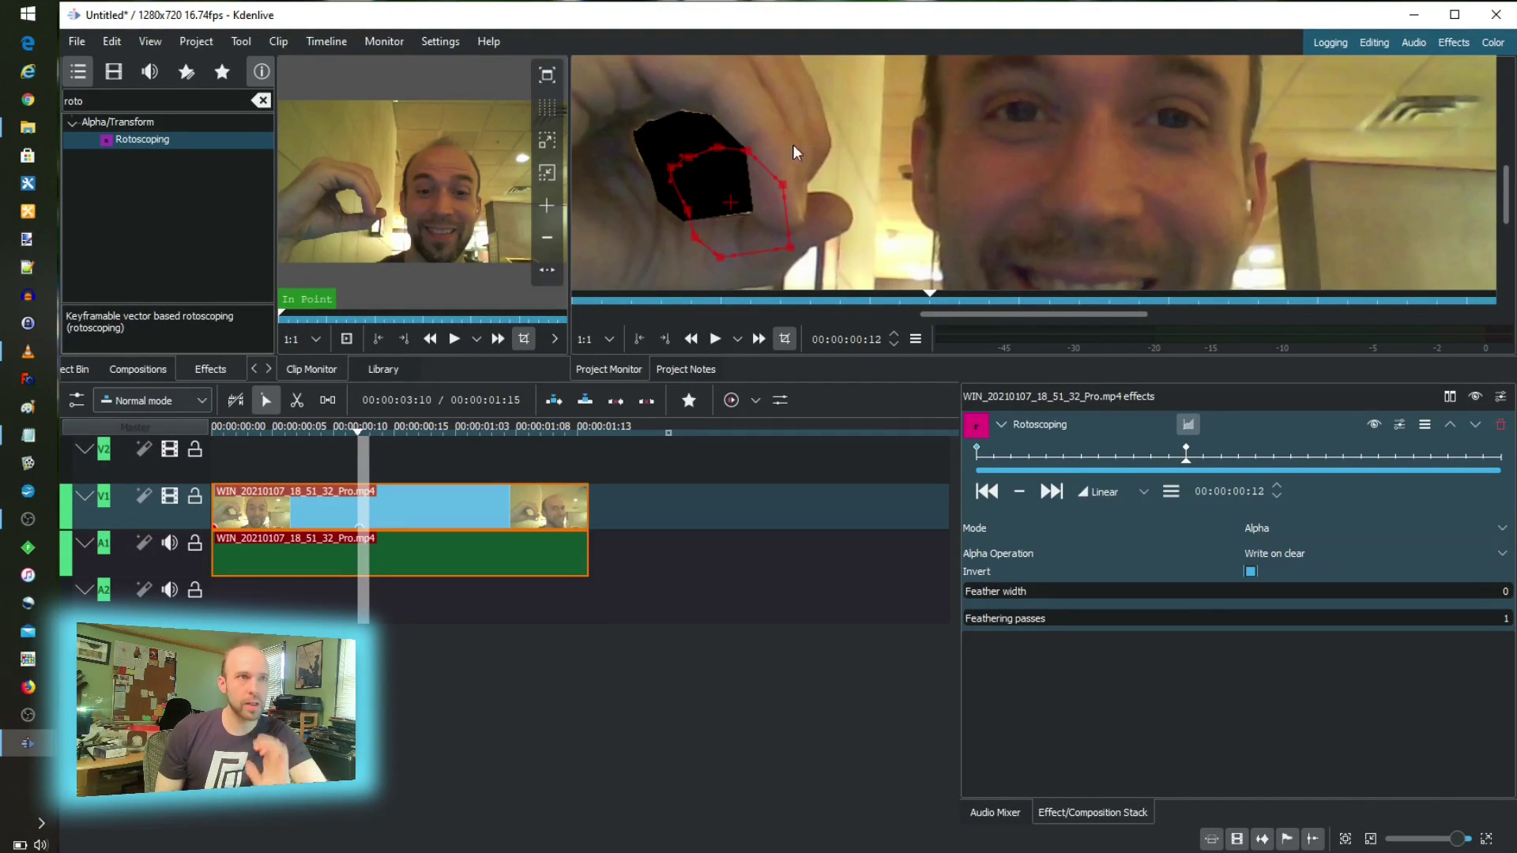
{"action": "left_click_drag", "start_coordinate": [1184, 458], "coordinate": [1152, 464]}
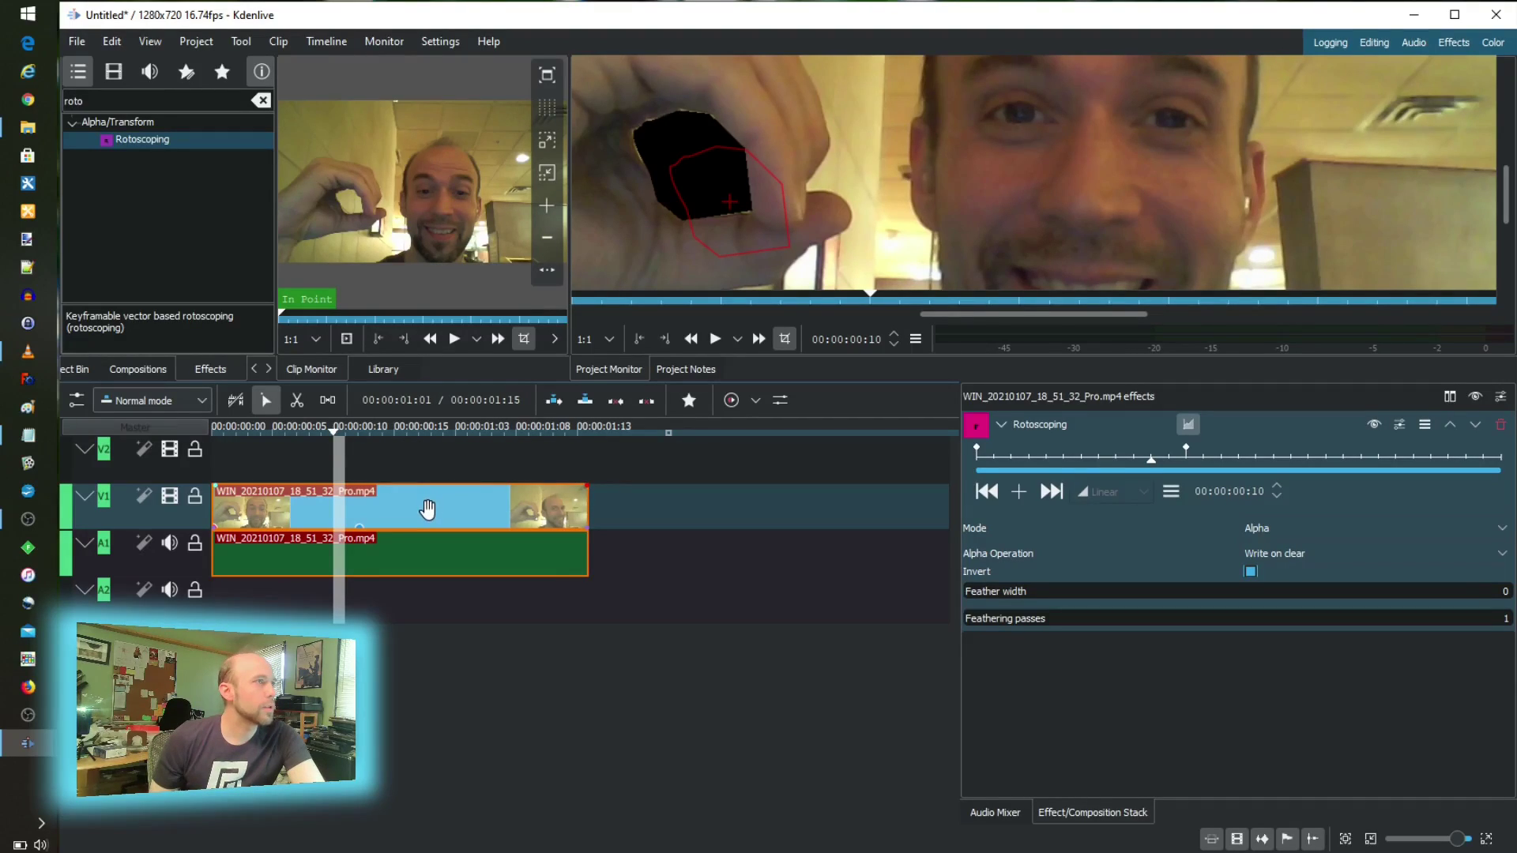
{"action": "left_click_drag", "start_coordinate": [426, 486], "coordinate": [426, 466]}
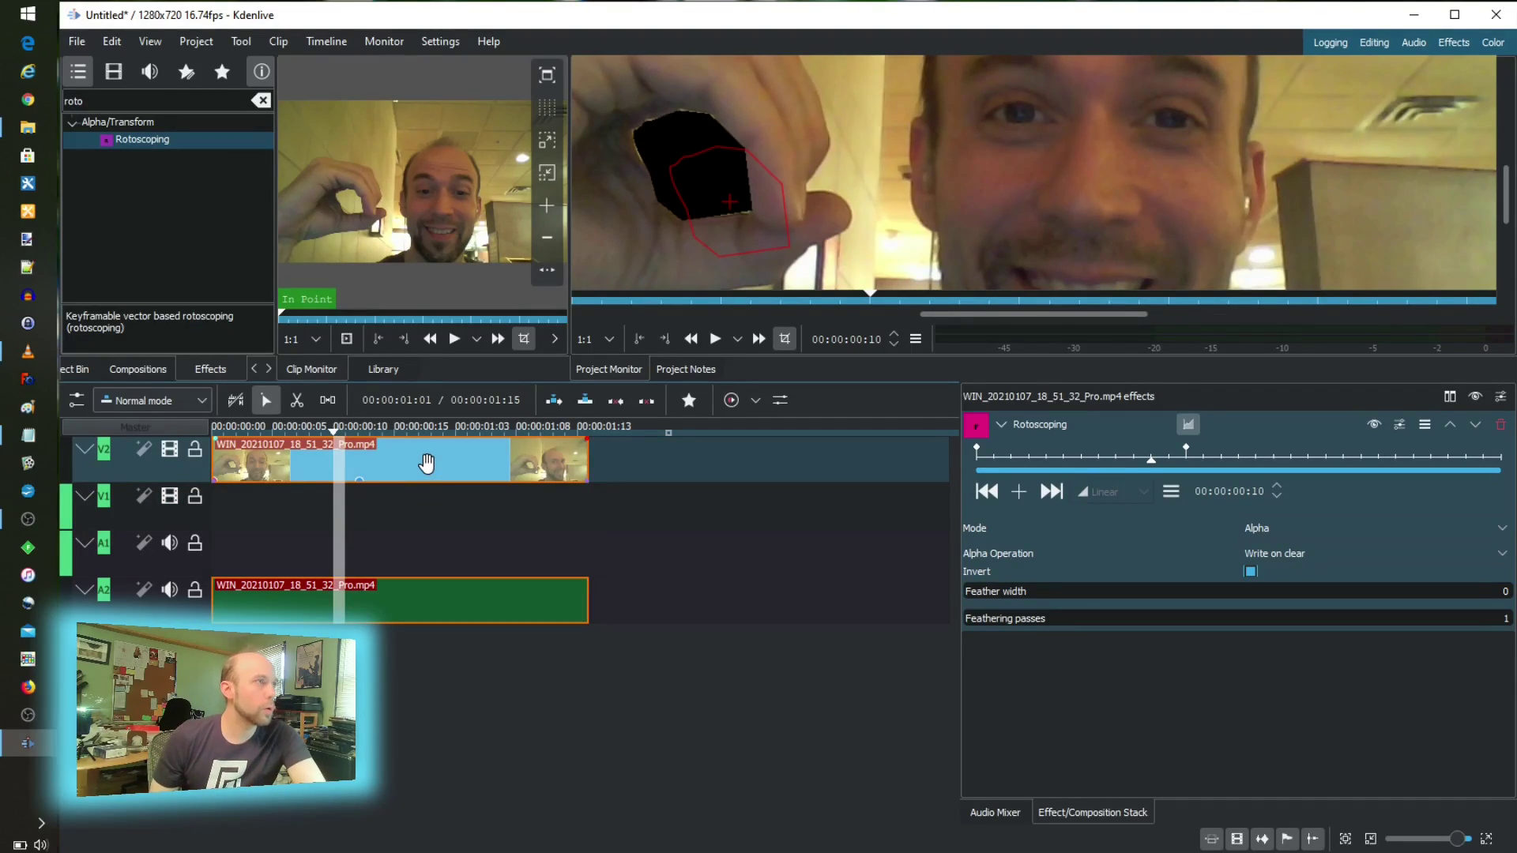
- Copy the rotoscoped V2 clip and paste the duplicate onto V1 aligned to 00:00:00:00
{"action": "right_click", "coordinate": [427, 467]}
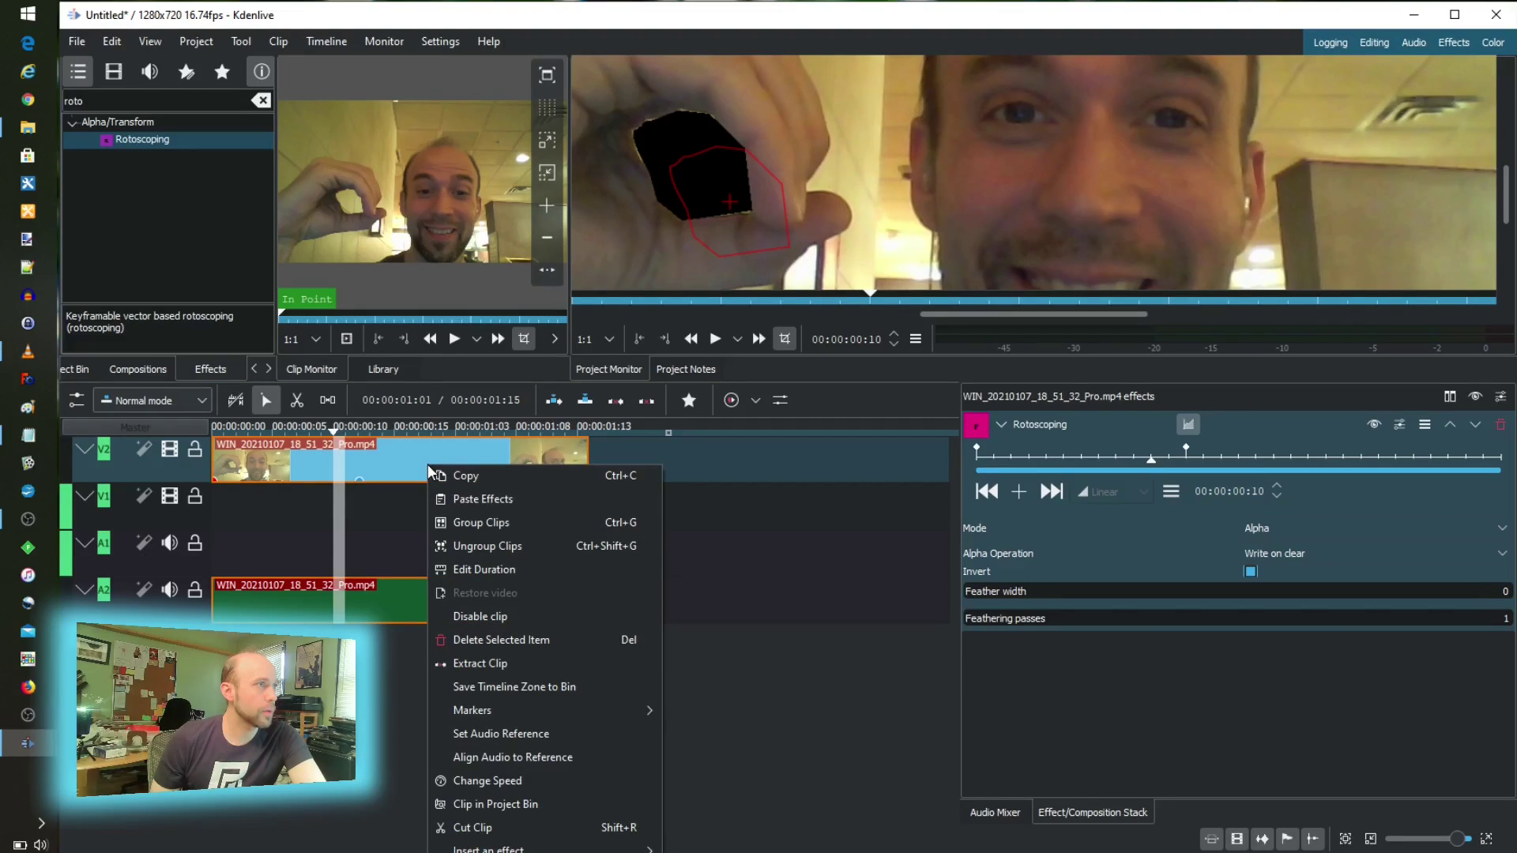
{"action": "left_click", "coordinate": [467, 477]}
{"action": "left_click", "coordinate": [372, 495]}
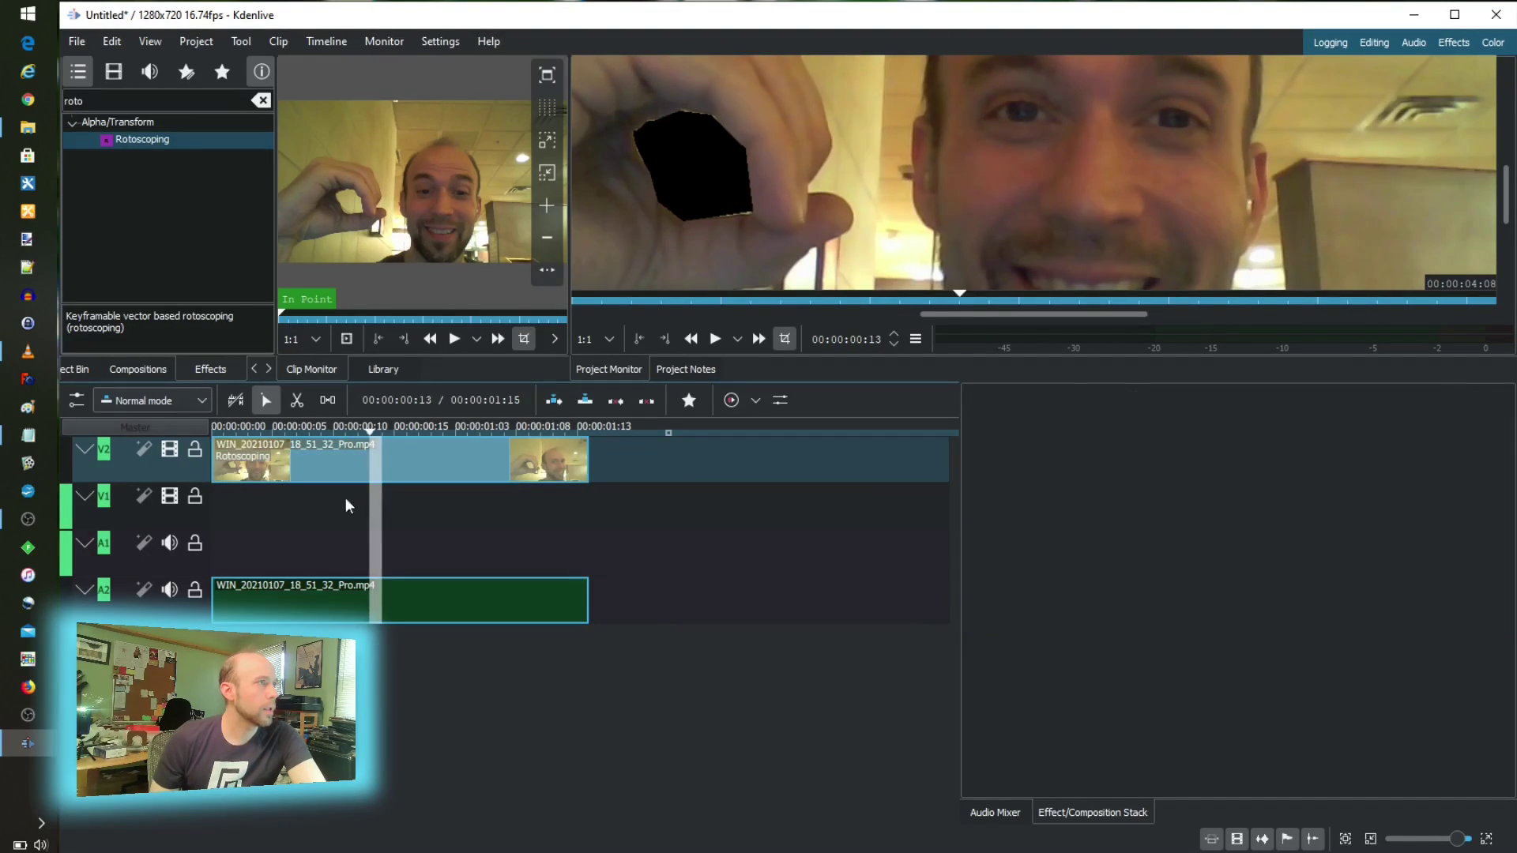
{"action": "left_click_drag", "start_coordinate": [286, 426], "coordinate": [178, 424]}
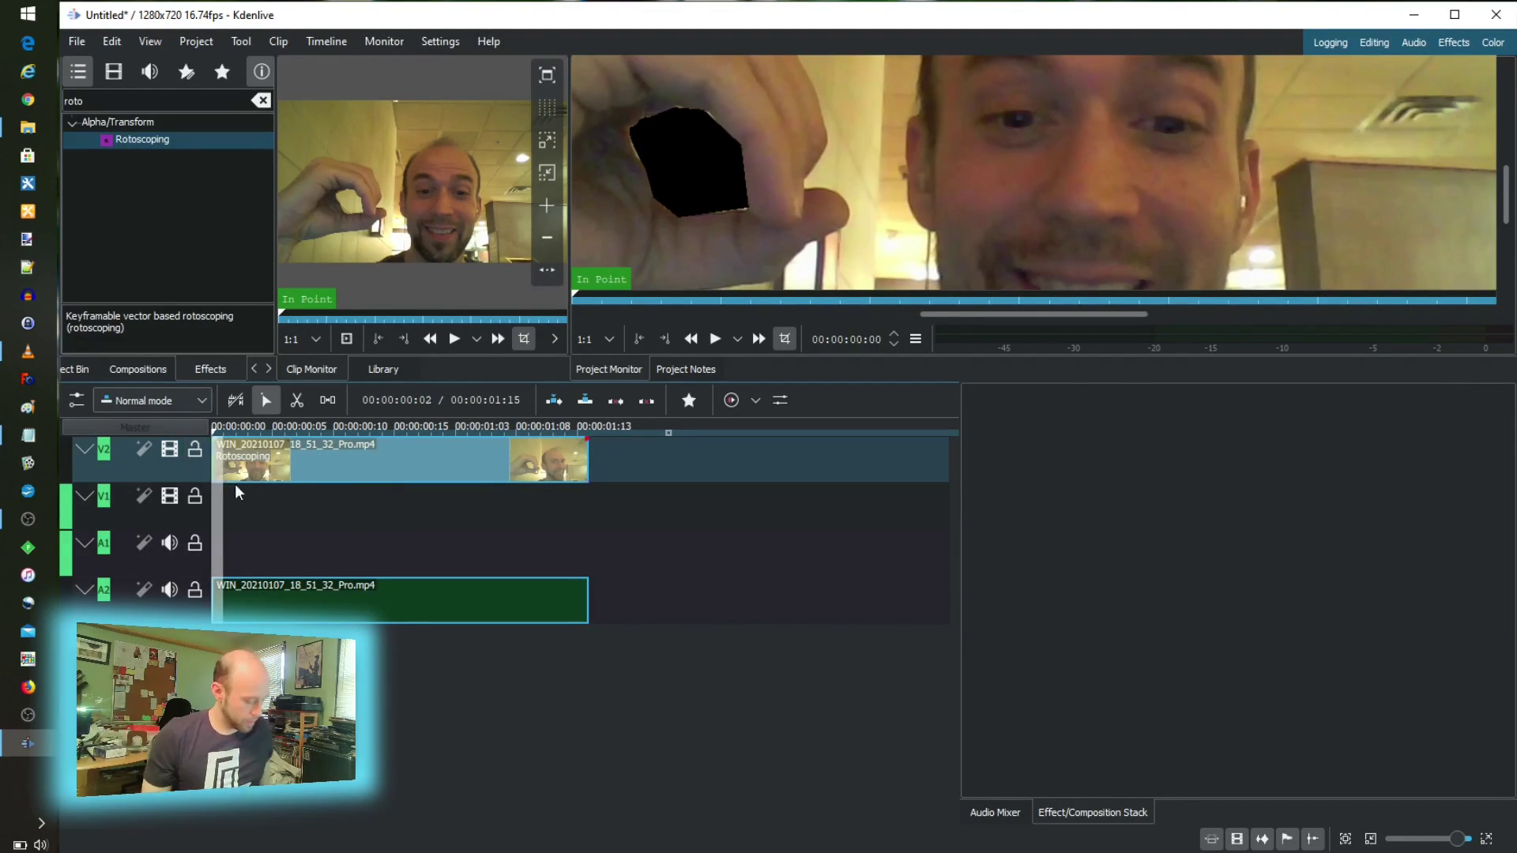
{"action": "key", "text": "ctrl+v"}
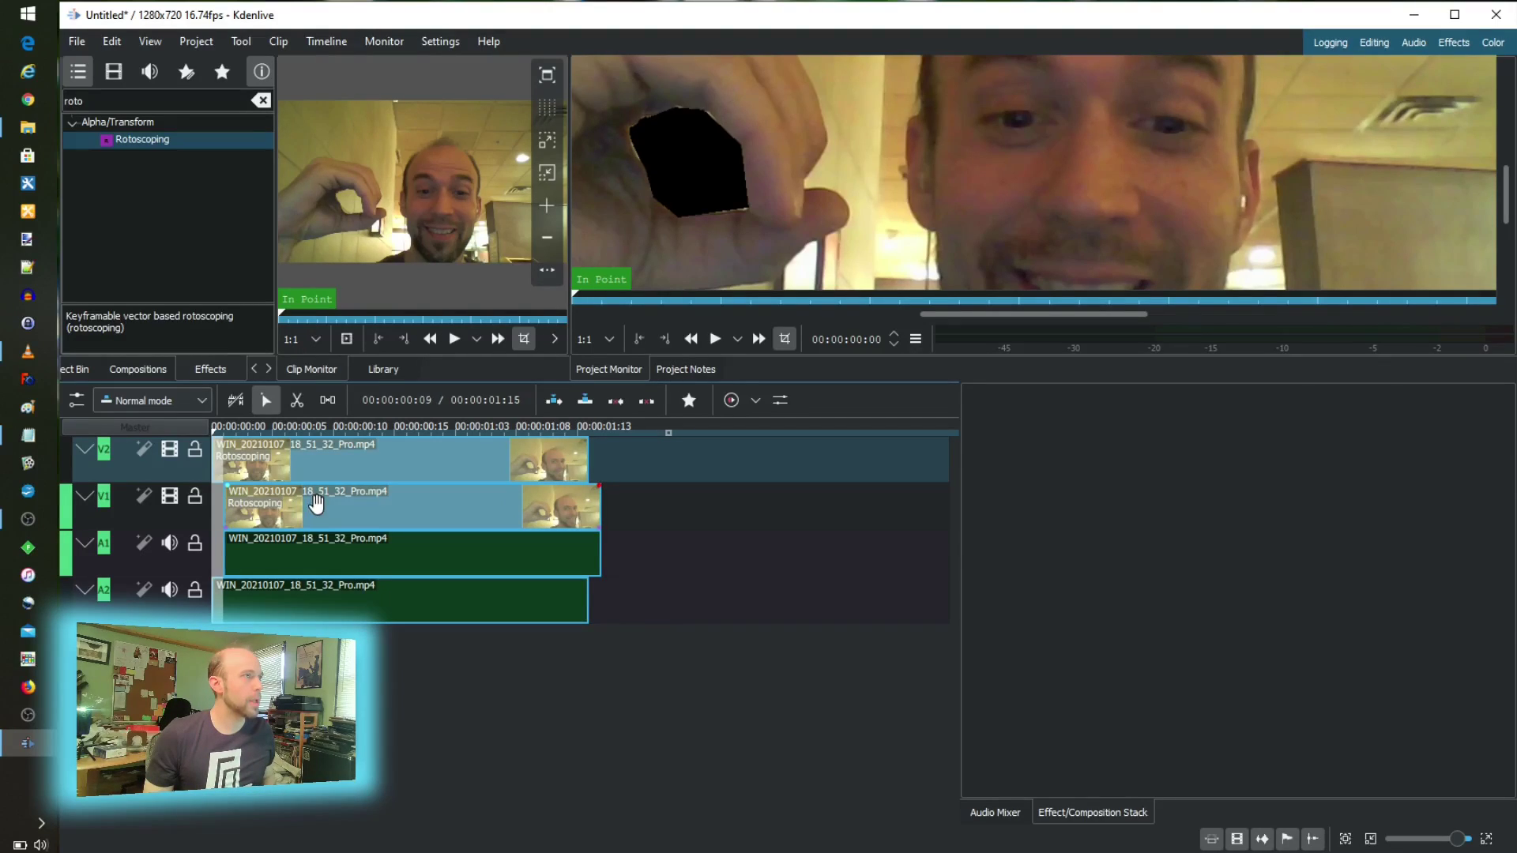
{"action": "left_click_drag", "start_coordinate": [357, 512], "coordinate": [294, 514]}
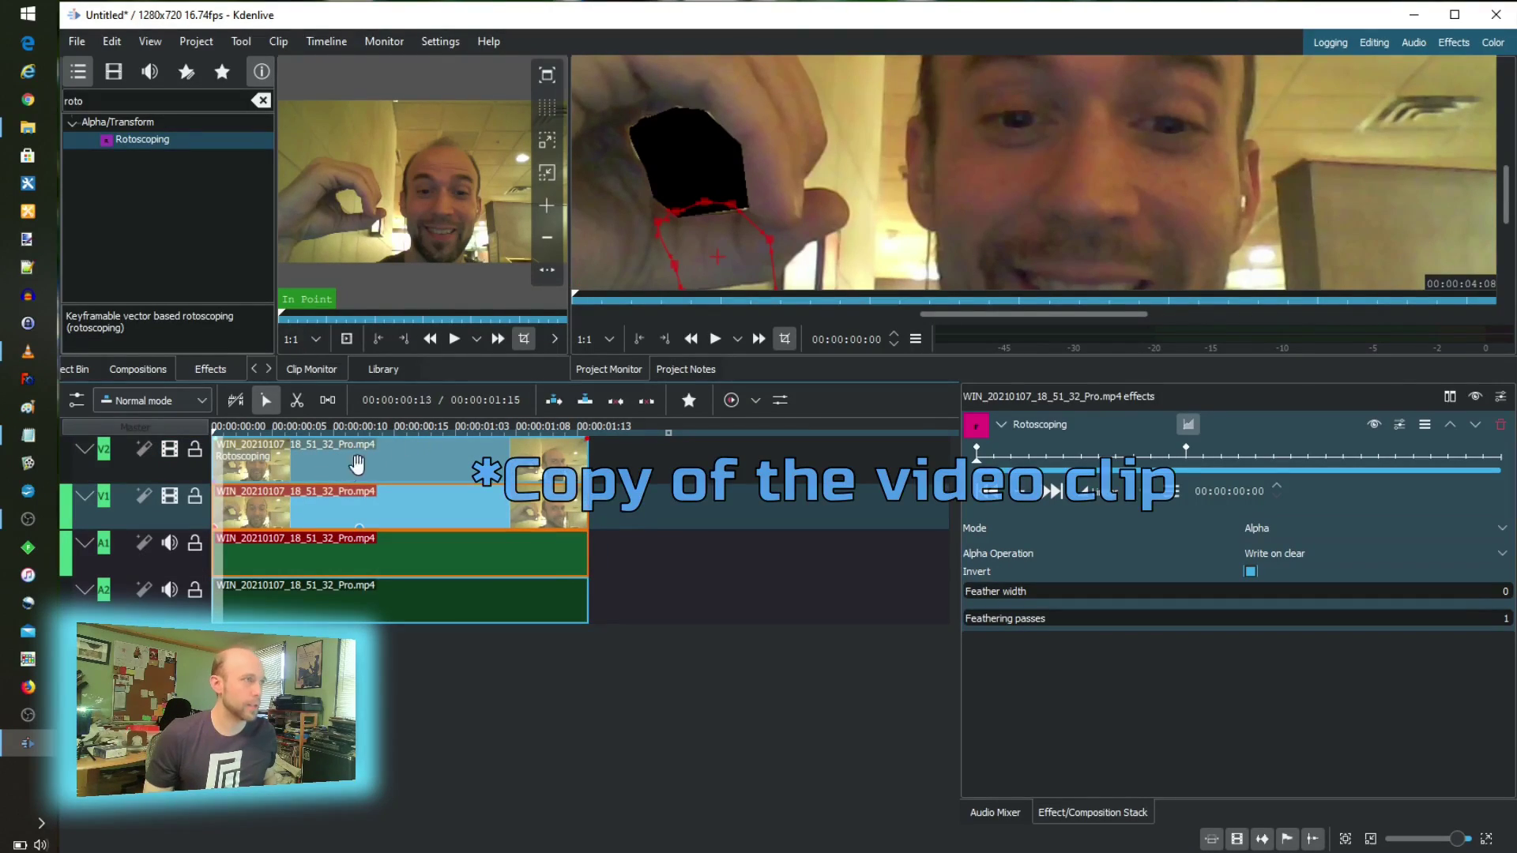
{"action": "right_click", "coordinate": [513, 510]}
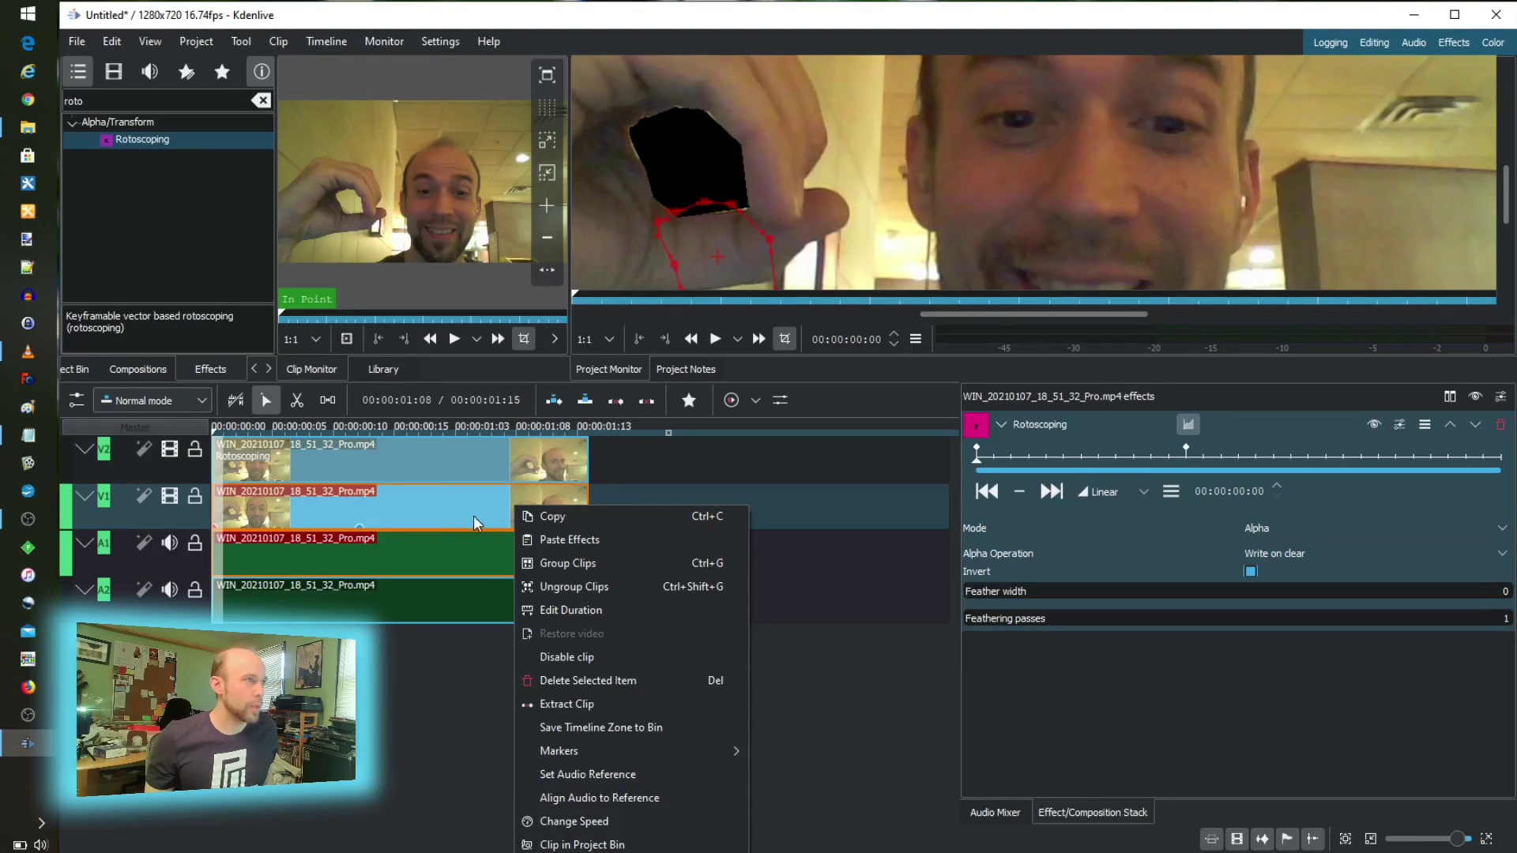
{"action": "left_click", "coordinate": [194, 120]}
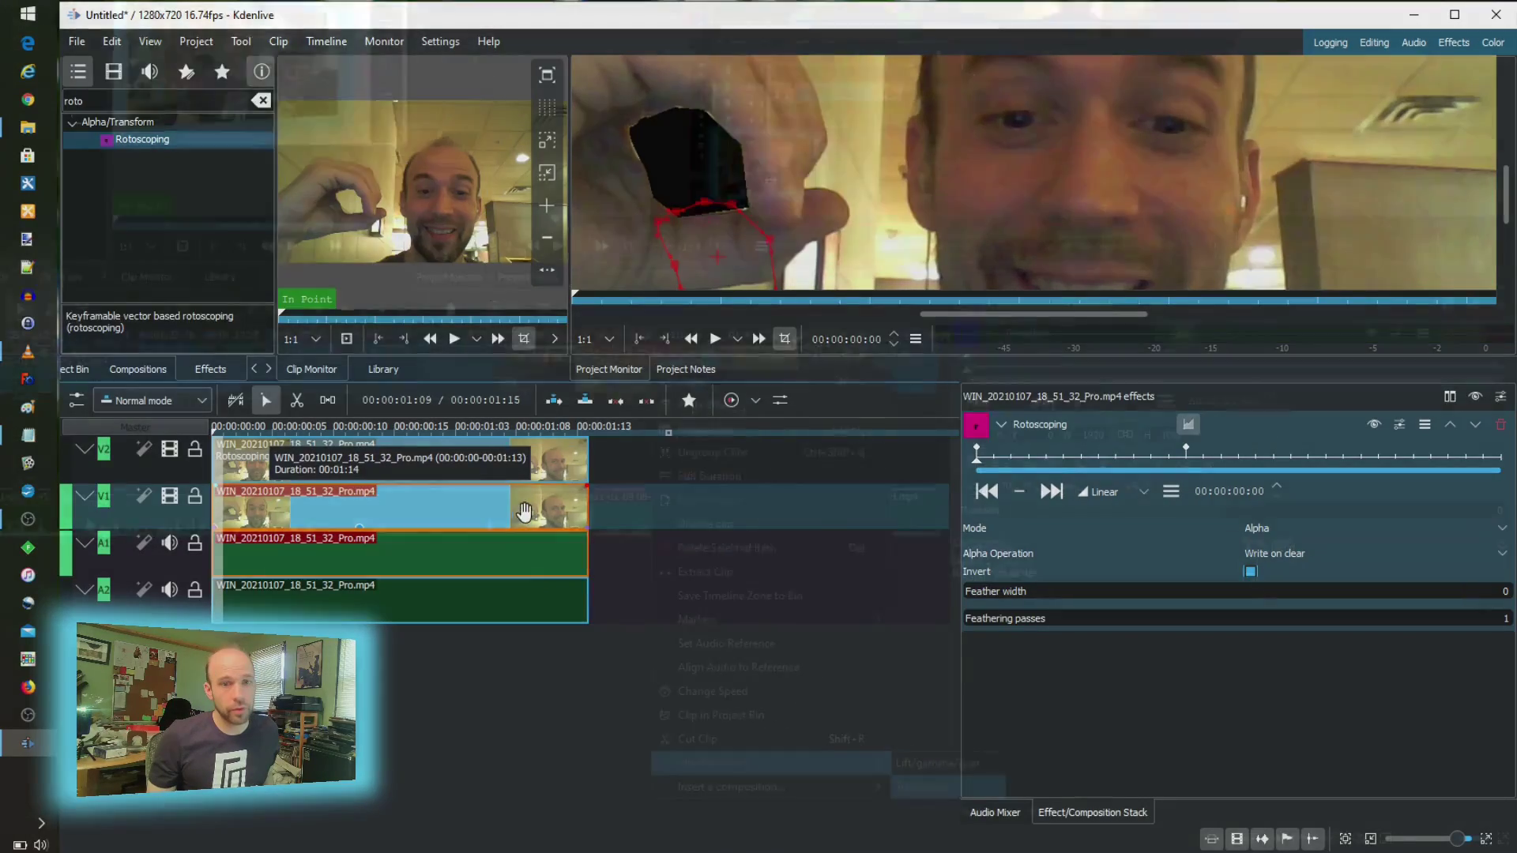
{"action": "right_click", "coordinate": [526, 517]}
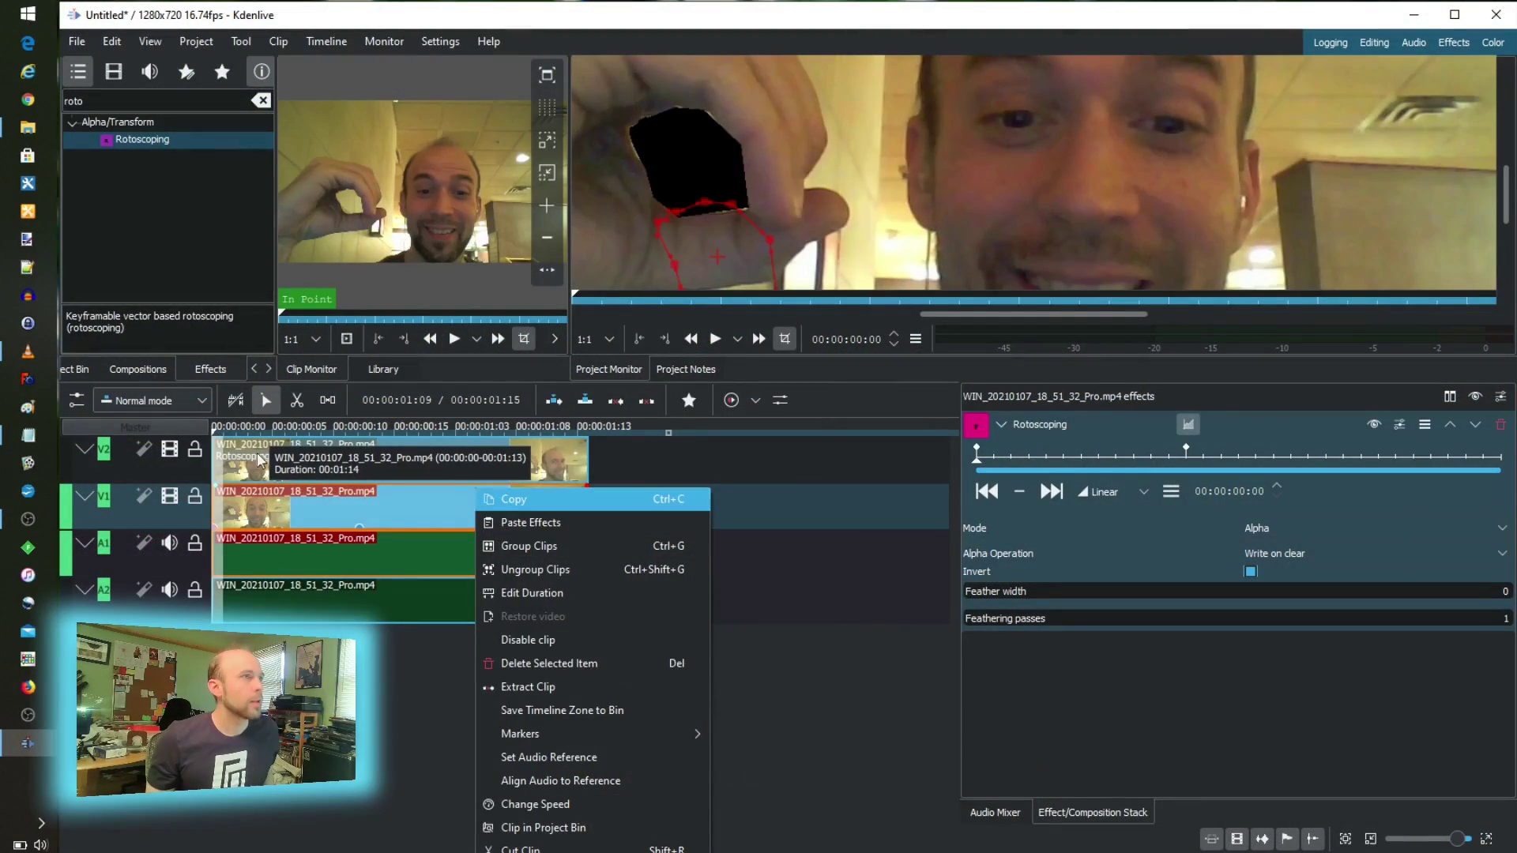
{"action": "left_click", "coordinate": [513, 499]}
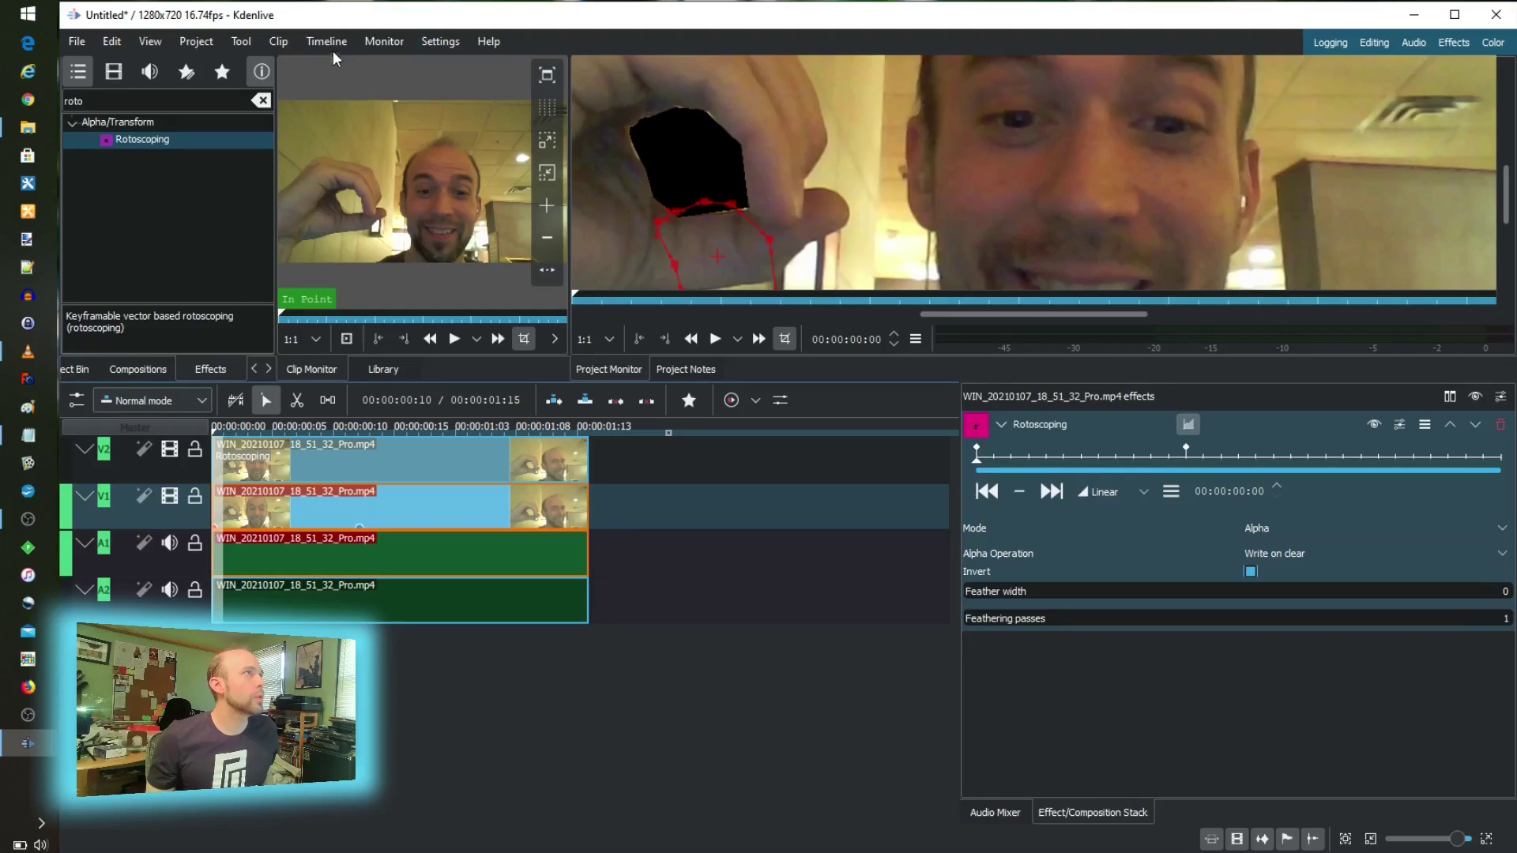
{"action": "double_click", "coordinate": [75, 100]}
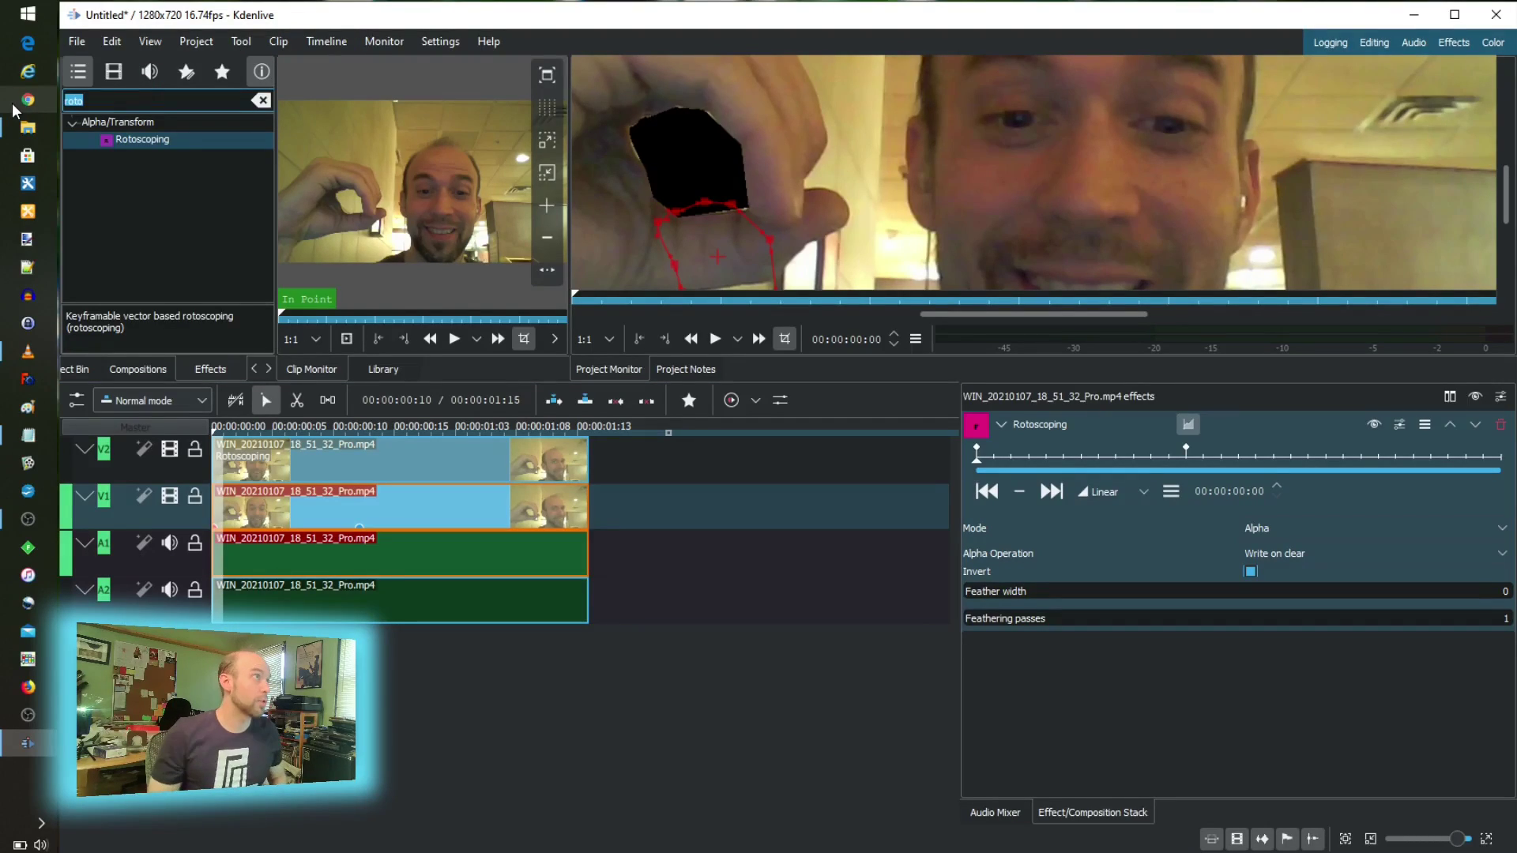
{"action": "type", "text": "tral"}
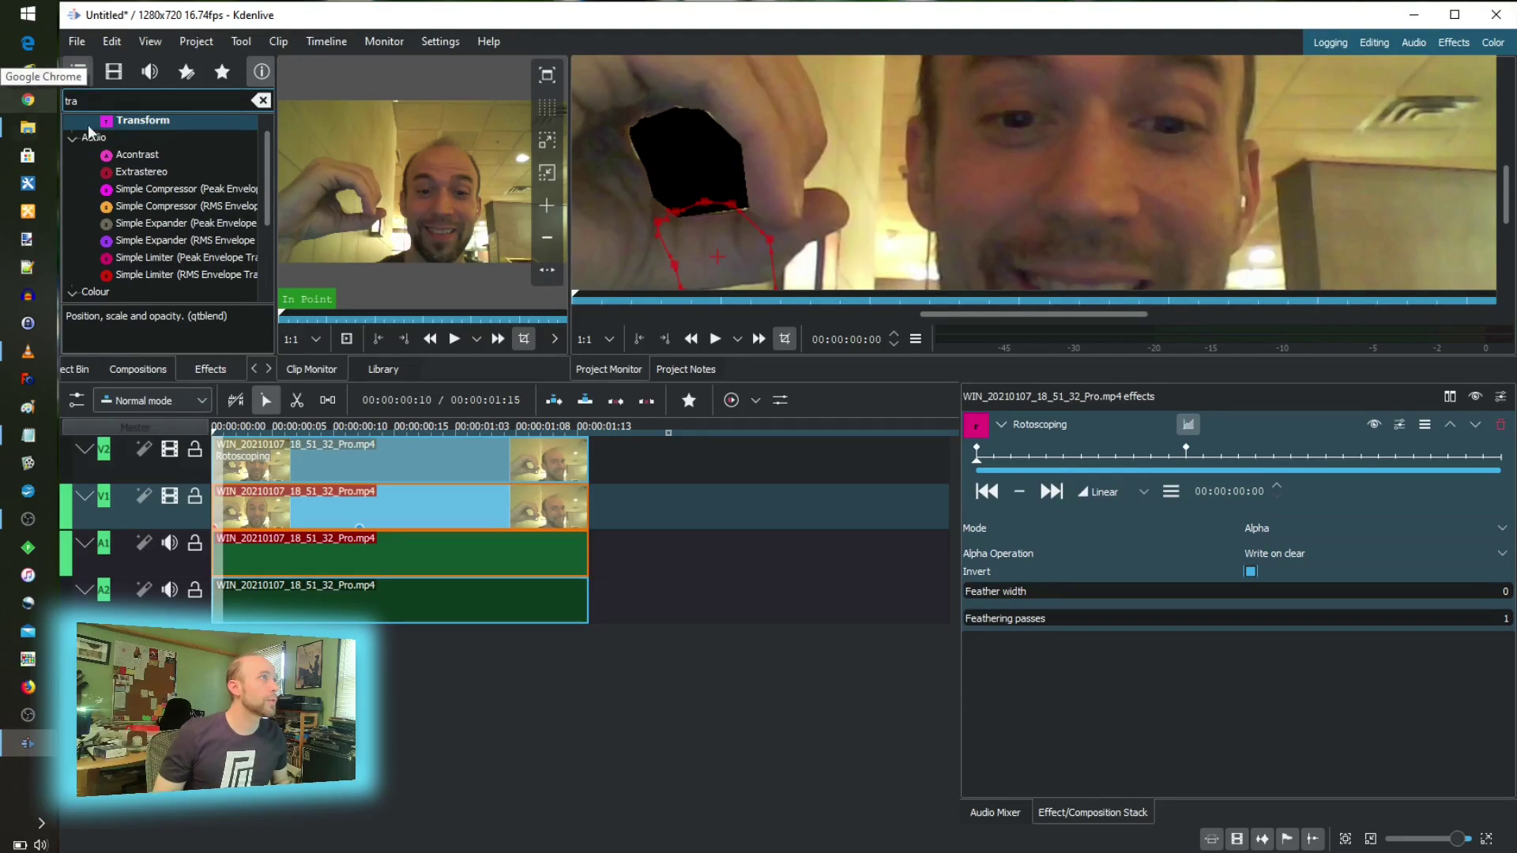
- Apply Transform to the V1 clip below Rotoscoping and select its first keyframe
{"action": "left_click", "coordinate": [183, 121]}
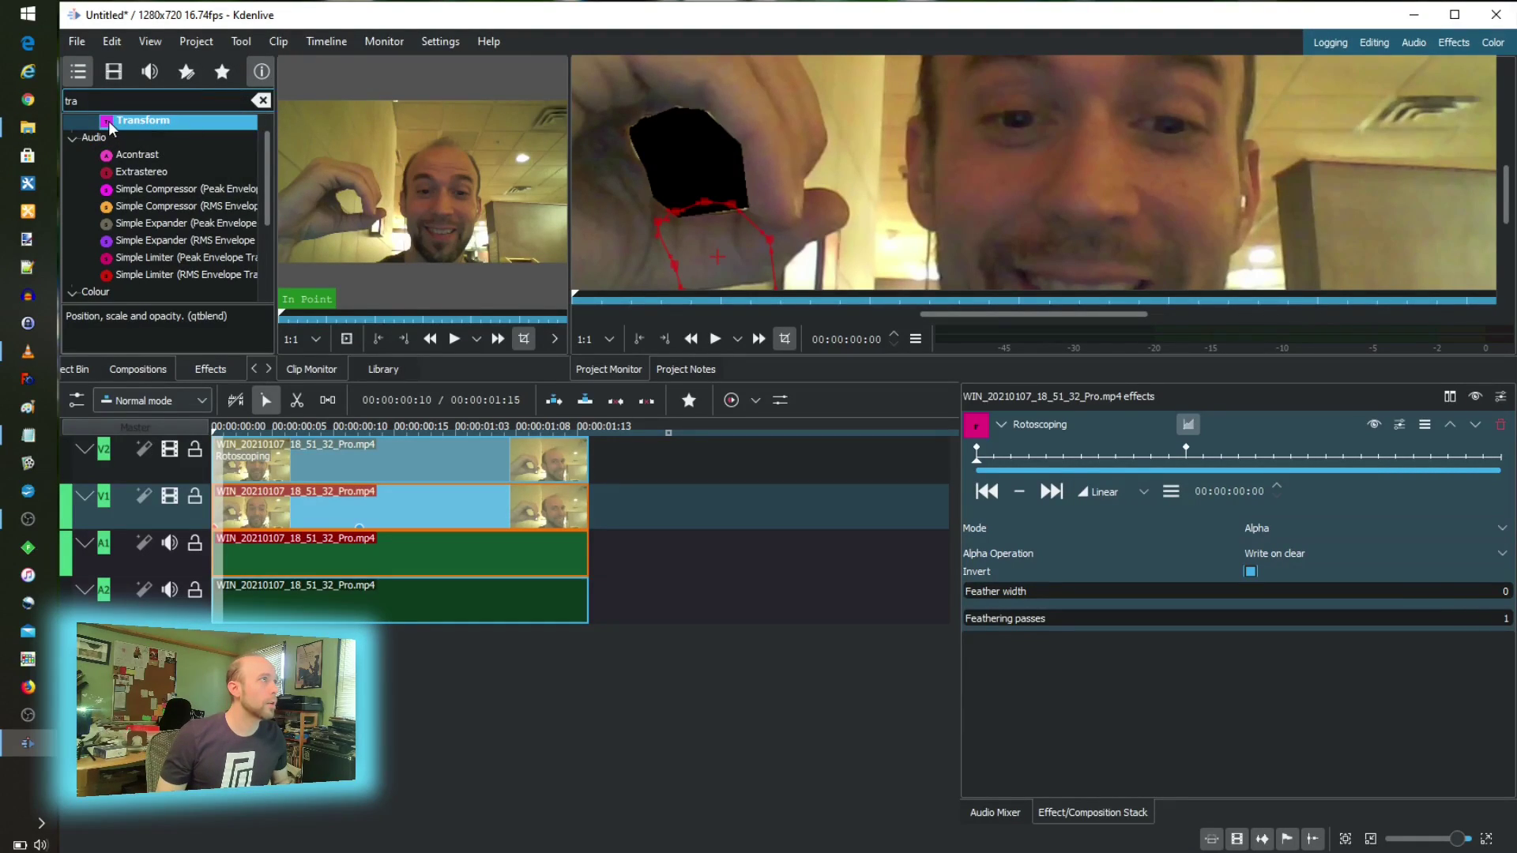
{"action": "left_click_drag", "start_coordinate": [108, 120], "coordinate": [321, 505]}
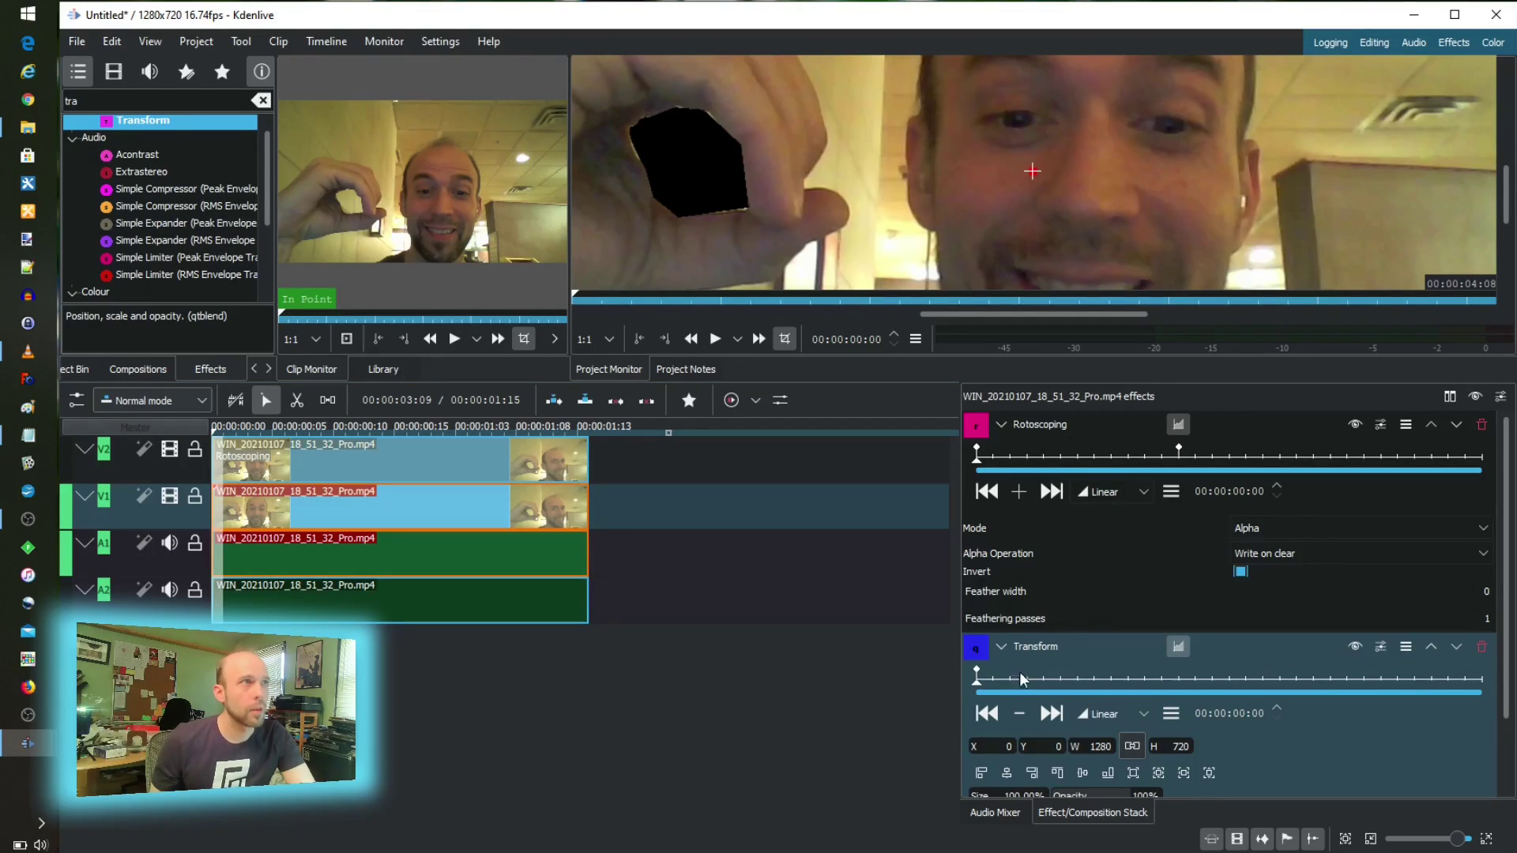
{"action": "left_click", "coordinate": [978, 681]}
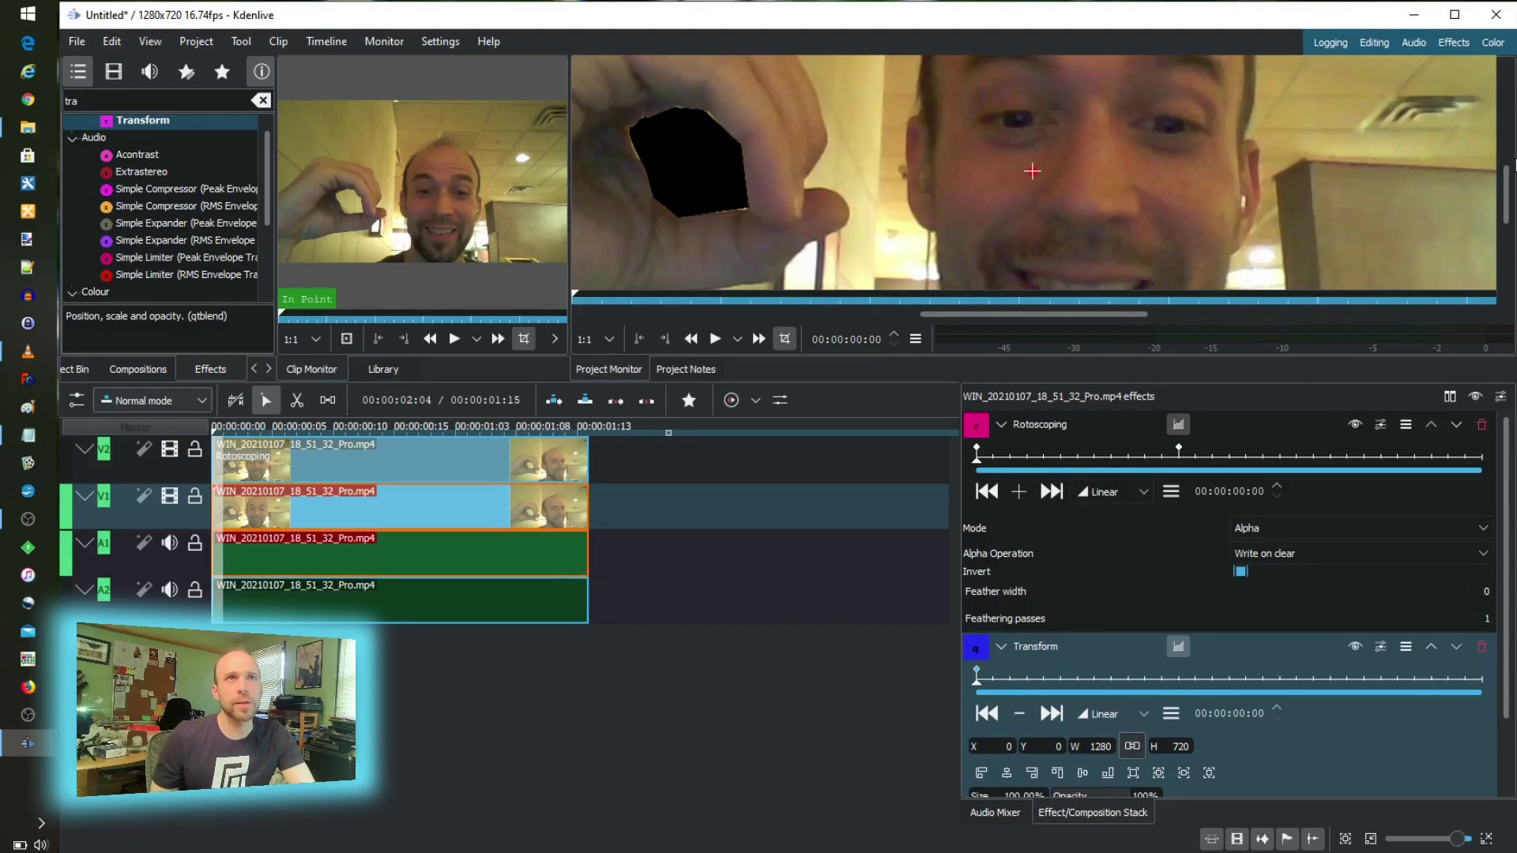
{"action": "mouse_move", "coordinate": [1453, 245]}
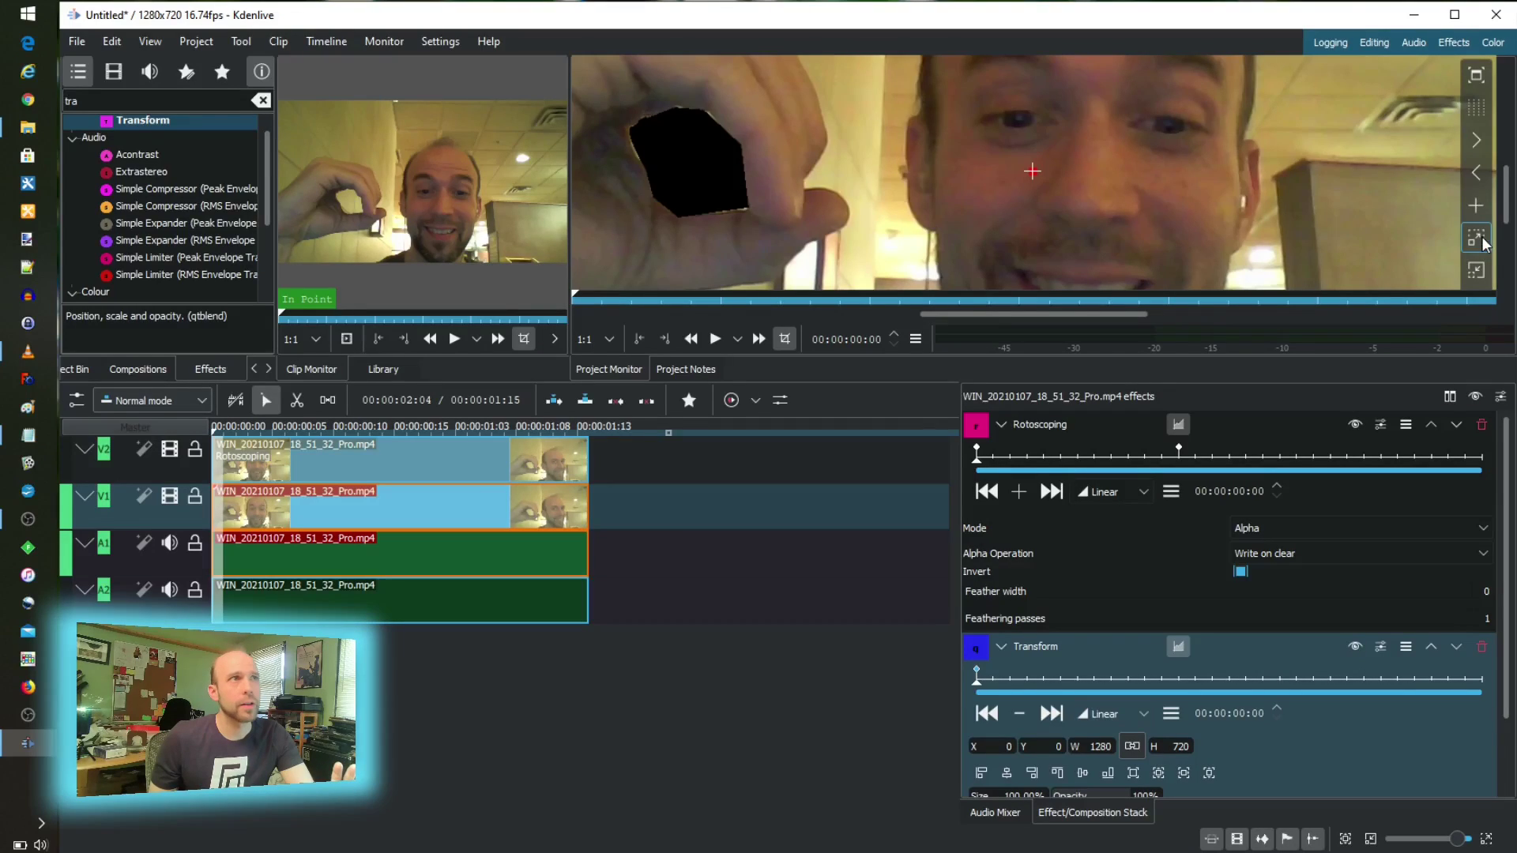
{"action": "left_click", "coordinate": [1476, 270]}
- Scale the V1 clip's Transform frame to 738×415 at X -94, Y 231, then play back the composite
{"action": "left_click", "coordinate": [1496, 271]}
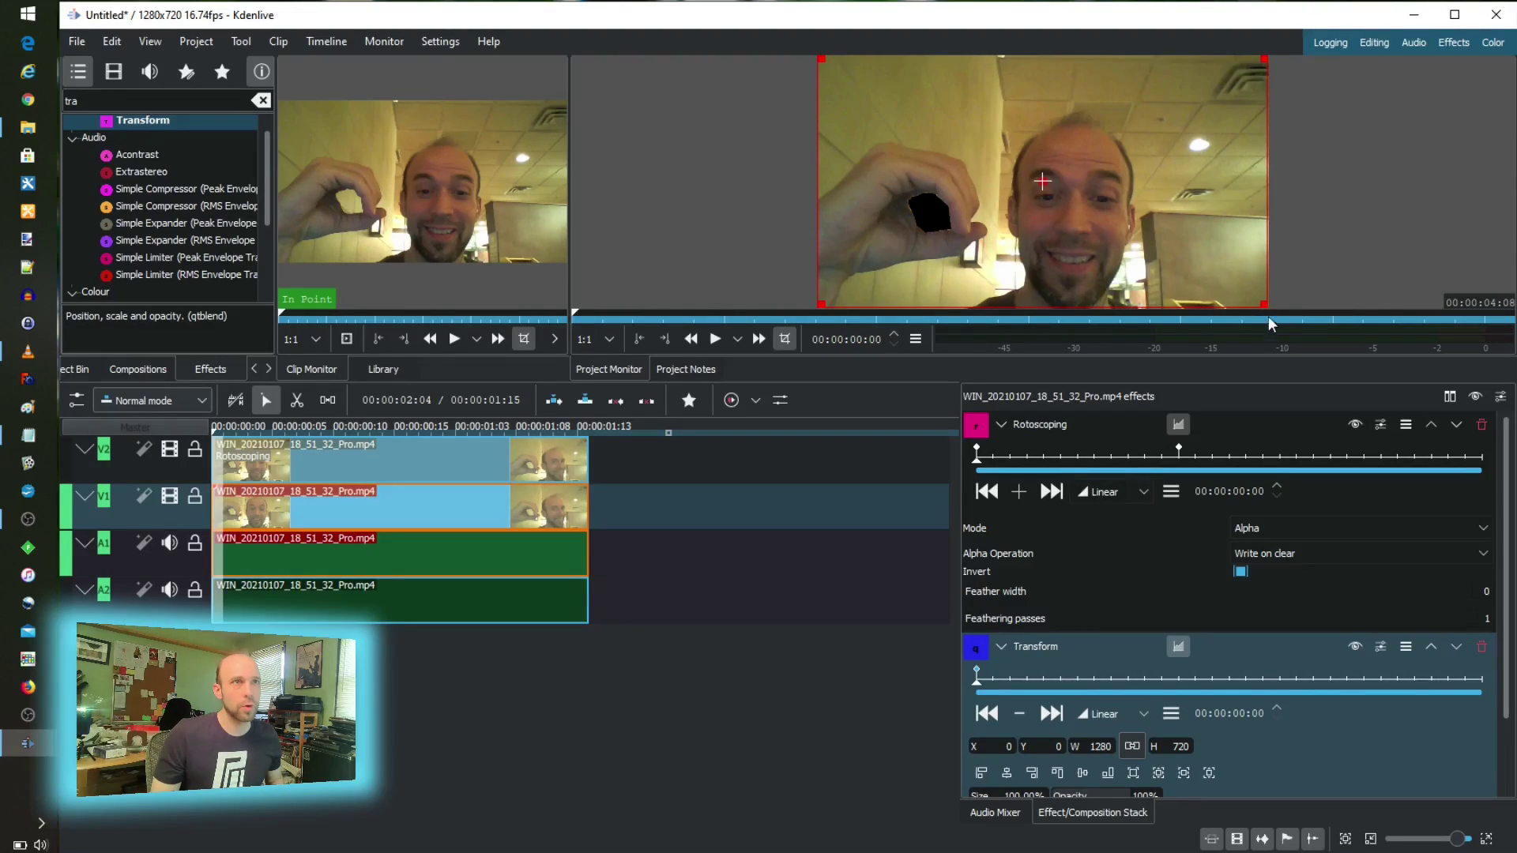
{"action": "left_click_drag", "start_coordinate": [1264, 304], "coordinate": [1073, 197]}
{"action": "left_click_drag", "start_coordinate": [948, 128], "coordinate": [914, 209]}
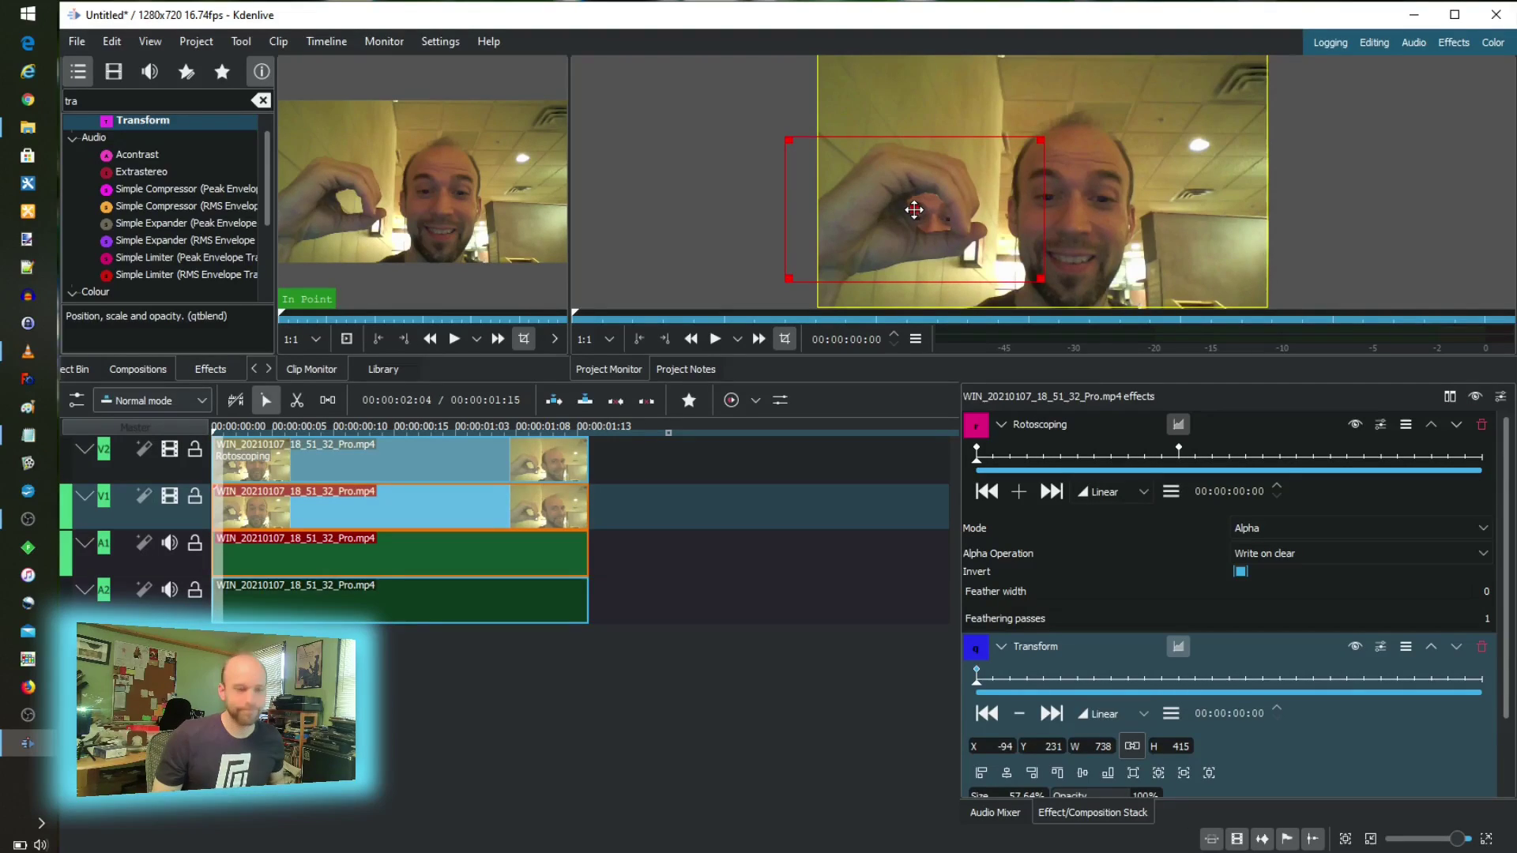
{"action": "left_click_drag", "start_coordinate": [393, 424], "coordinate": [150, 417]}
{"action": "key", "text": "space"}
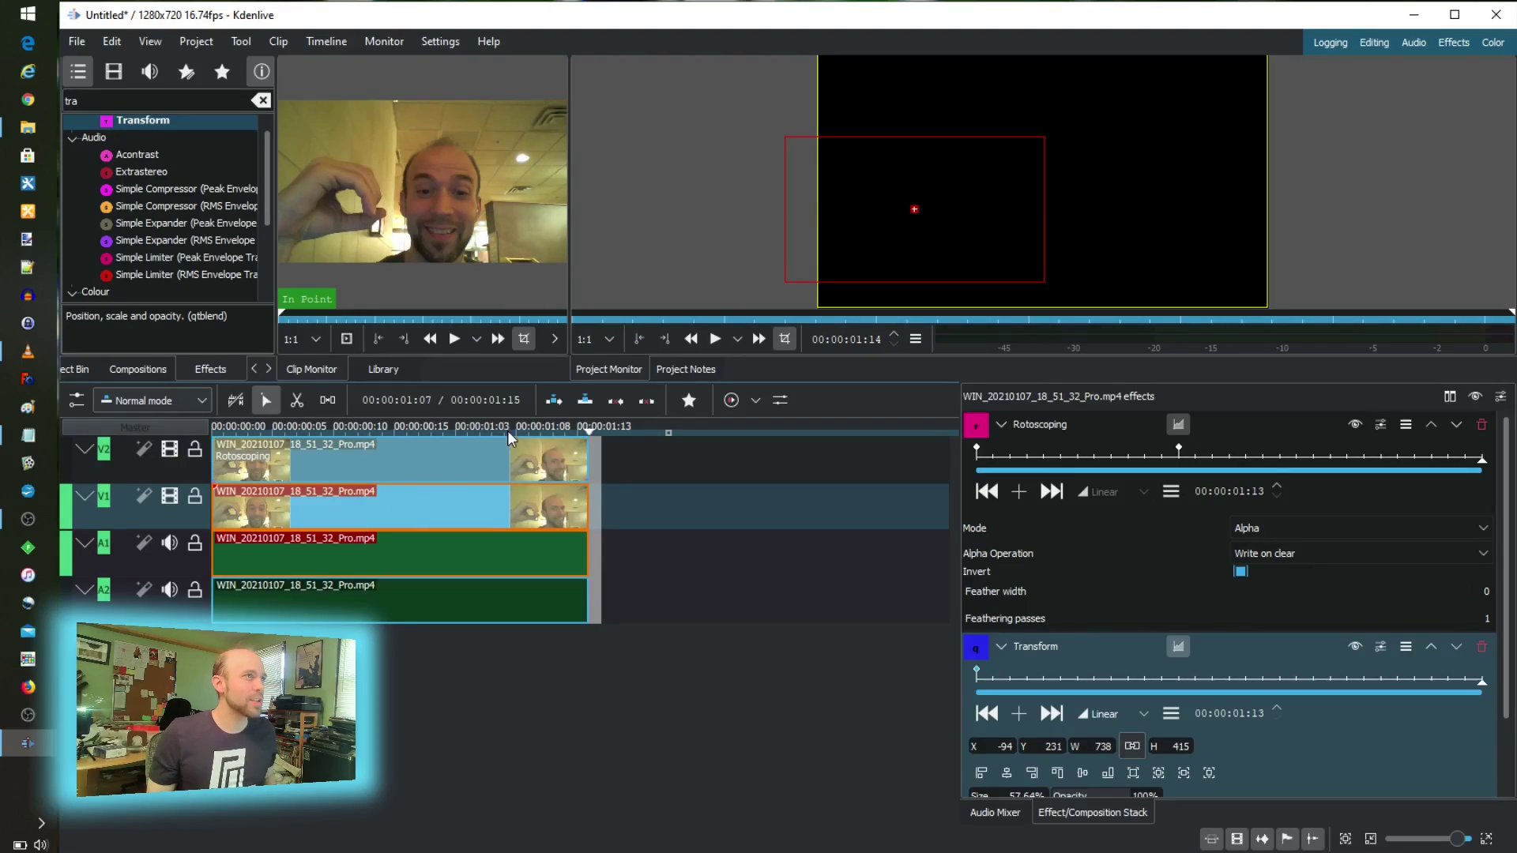
{"action": "left_click_drag", "start_coordinate": [507, 429], "coordinate": [224, 430]}
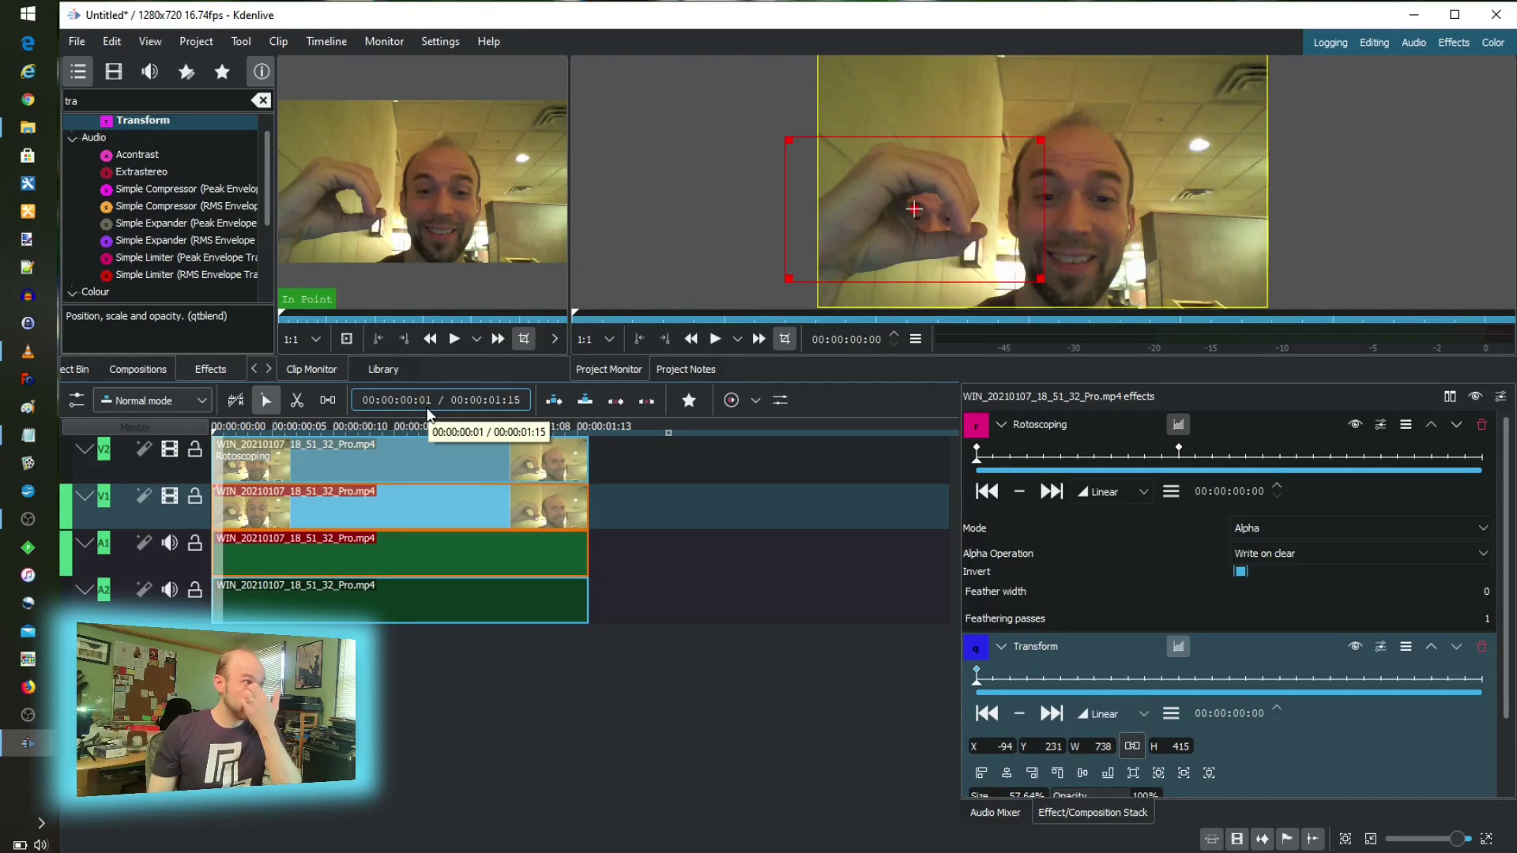
- Select the V2 clip, raise its Rotoscoping feather width from 1 to 3, and scrub to preview
{"action": "left_click", "coordinate": [541, 430]}
{"action": "left_click", "coordinate": [544, 451]}
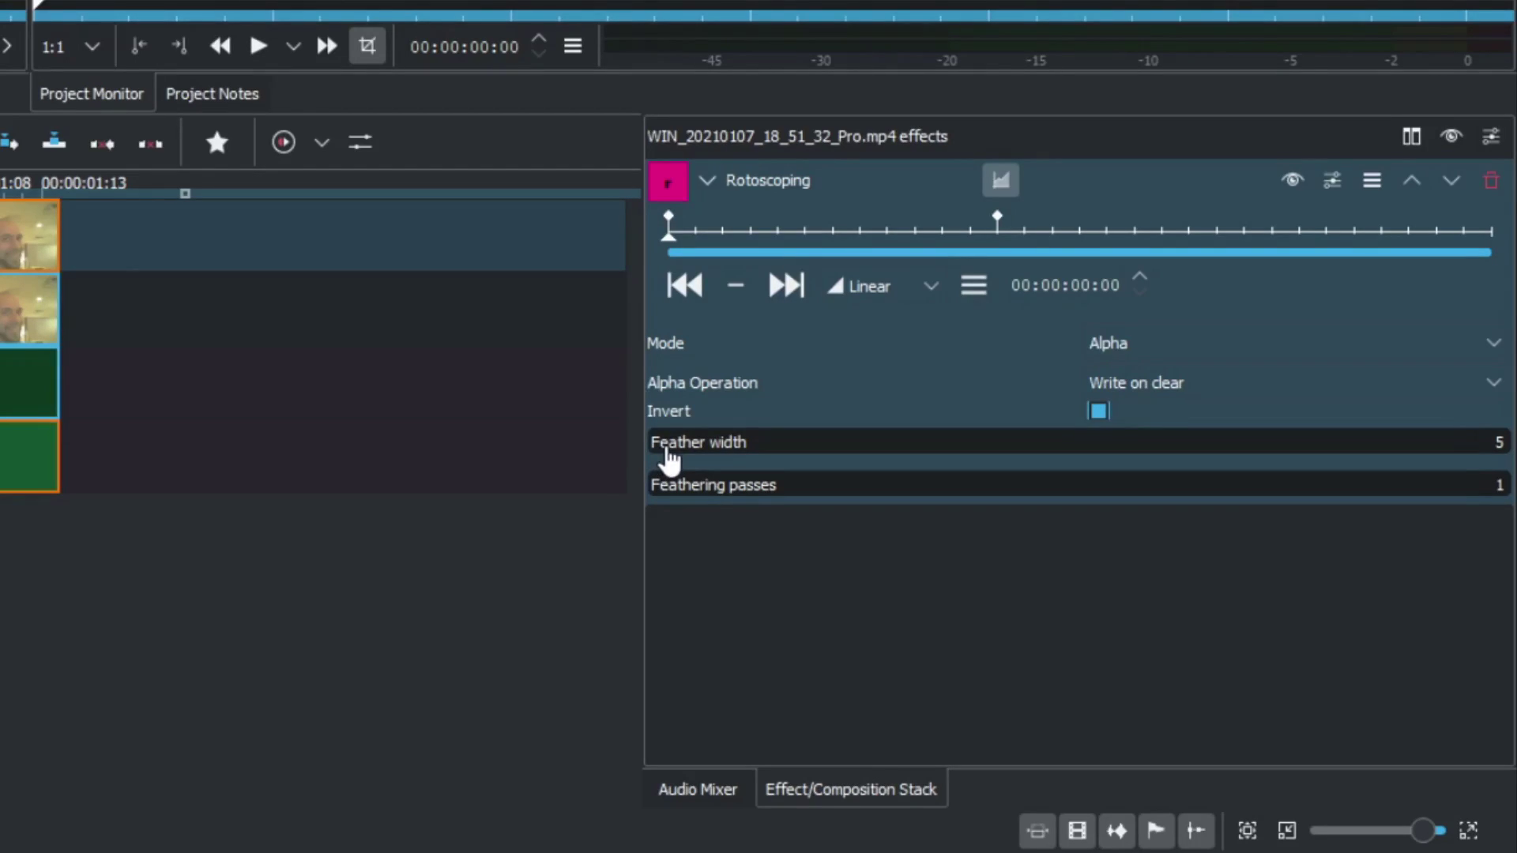
{"action": "mouse_move", "coordinate": [668, 457]}
{"action": "left_mouse_down"}
{"action": "mouse_move", "coordinate": [711, 458]}
{"action": "mouse_move", "coordinate": [655, 466]}
{"action": "left_mouse_up"}
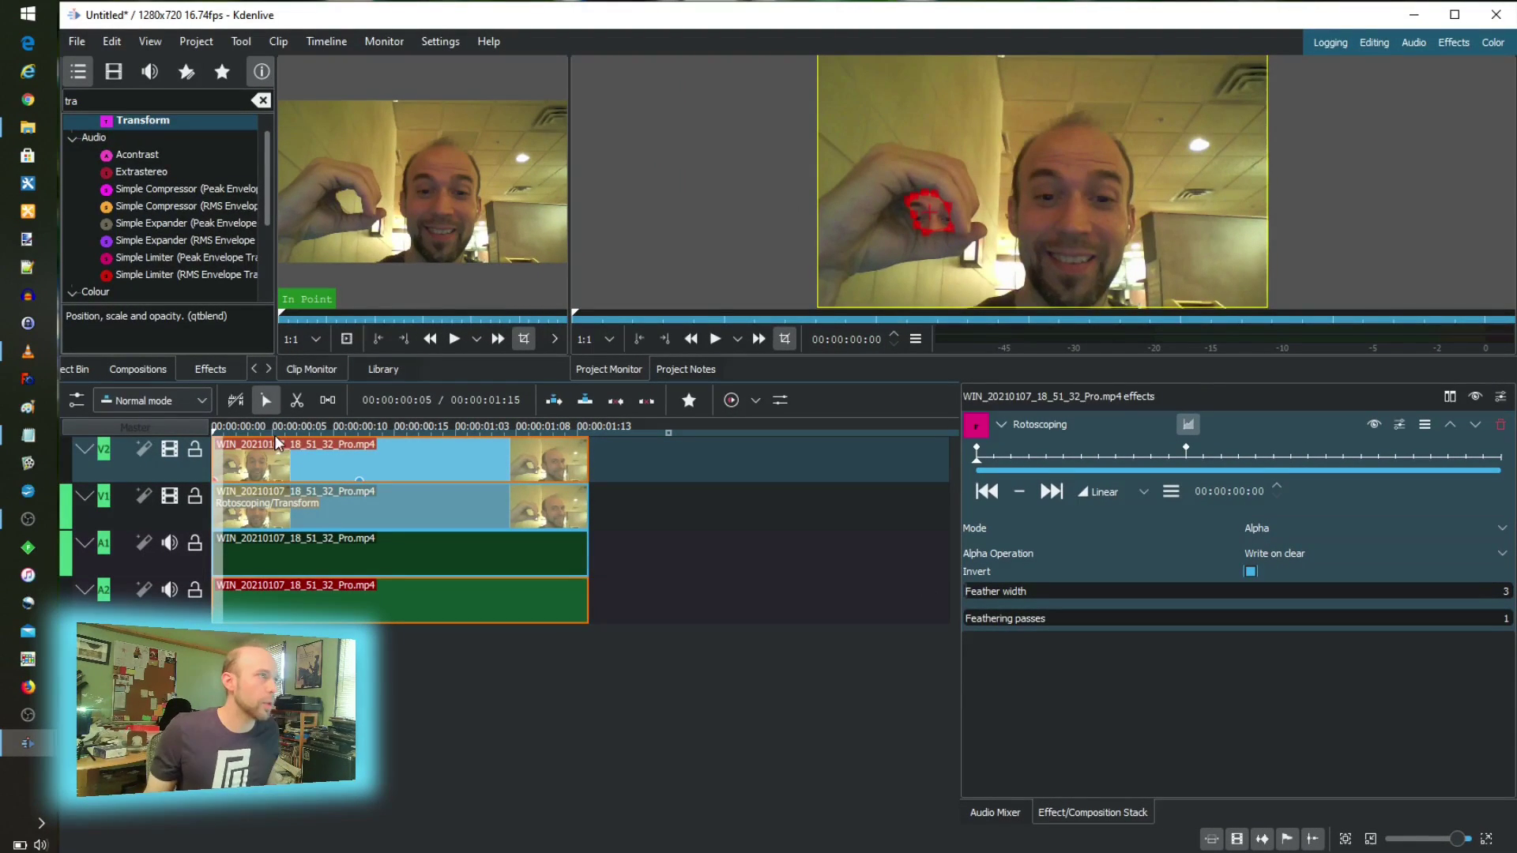
{"action": "left_click_drag", "start_coordinate": [283, 436], "coordinate": [231, 435]}
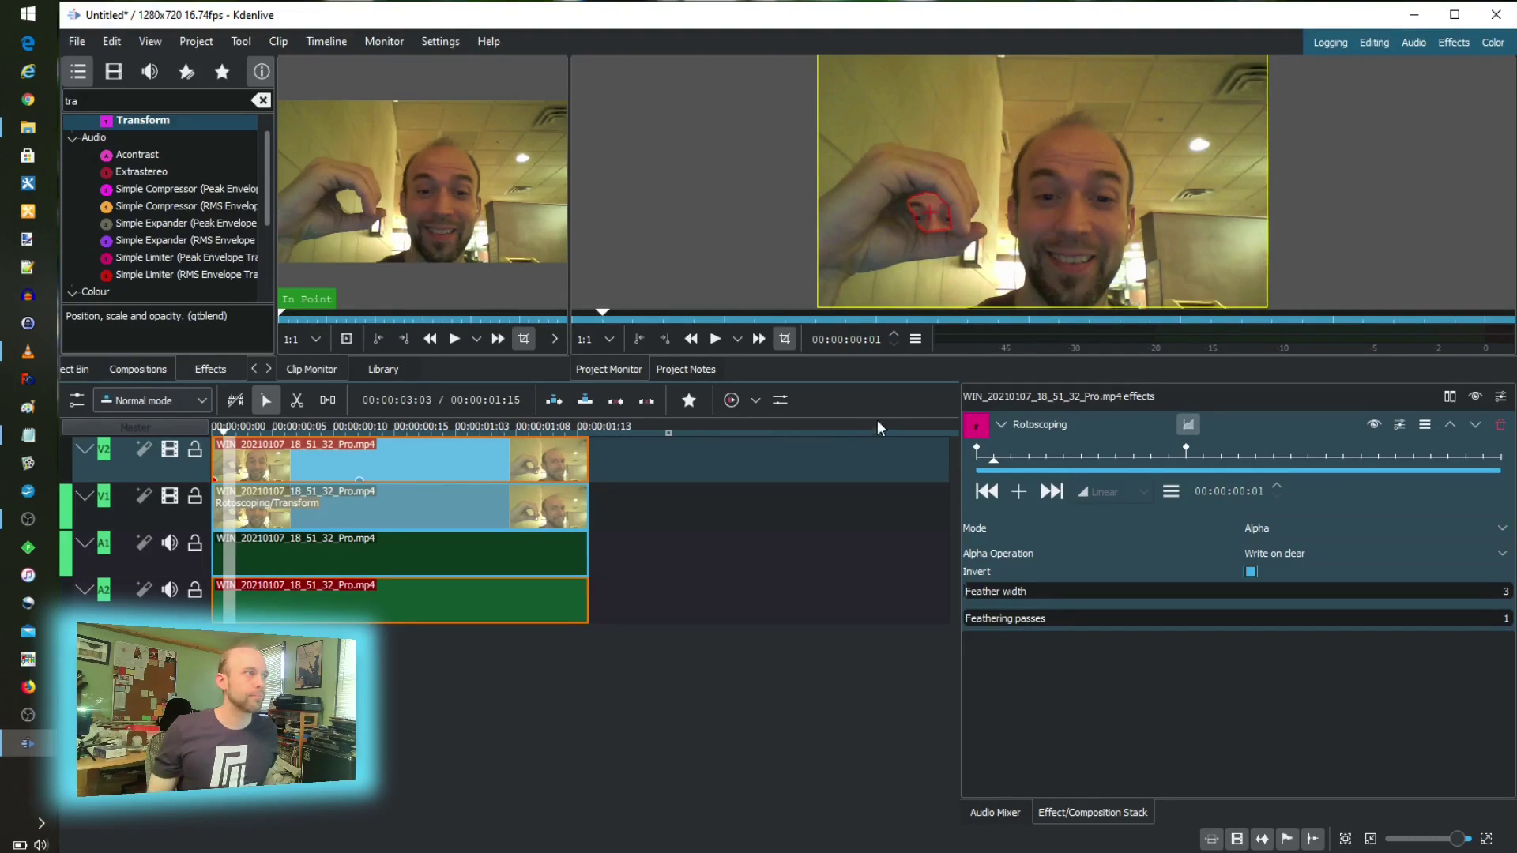
- Preview the rotoscoped clip from its start, then add Transform beneath its Rotoscoping effect
{"action": "left_click", "coordinate": [215, 433]}
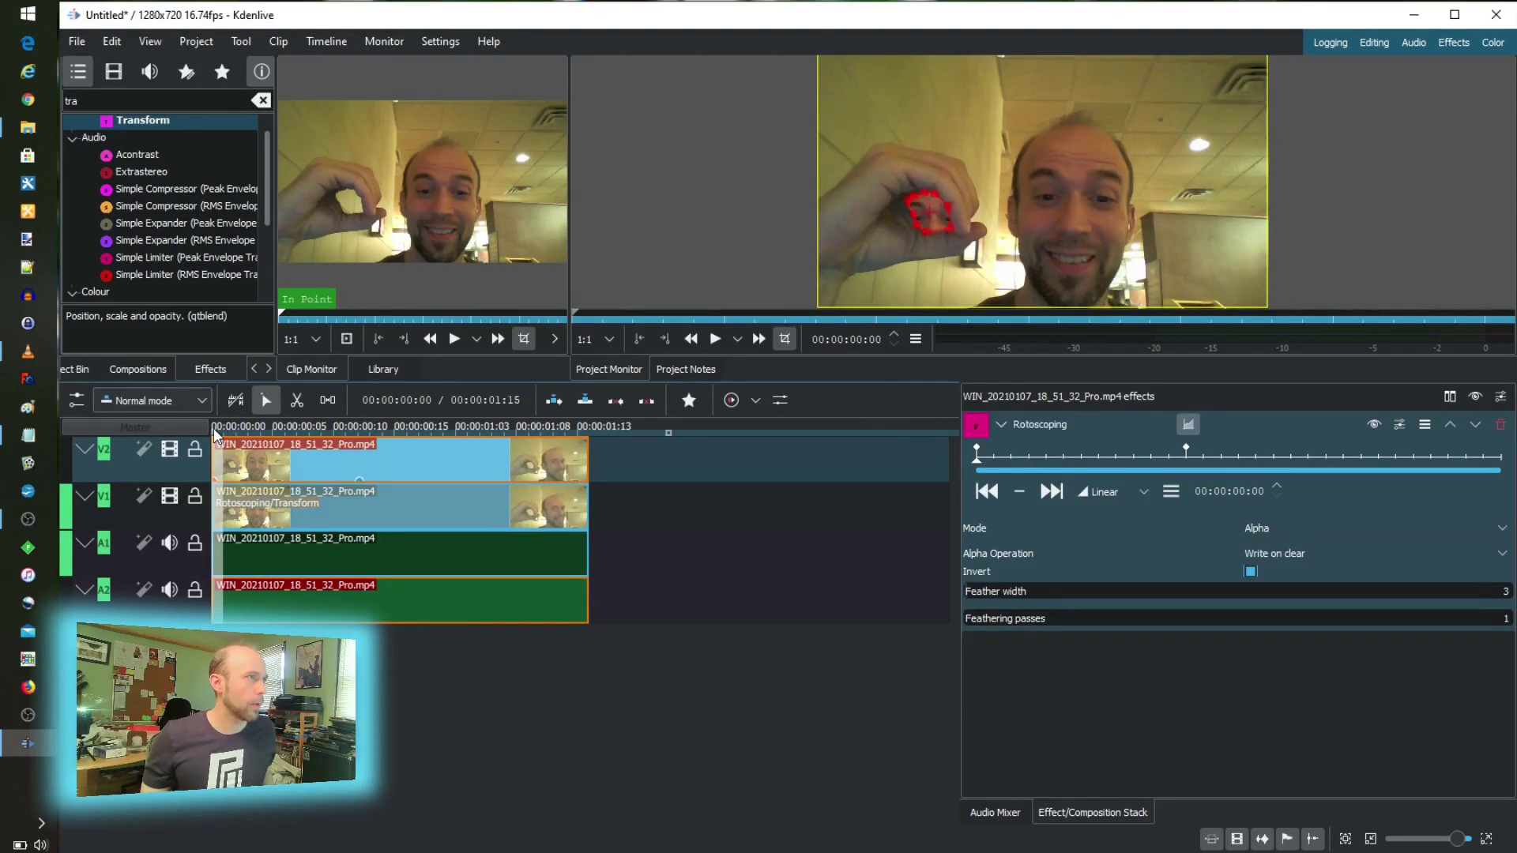
{"action": "left_click_drag", "start_coordinate": [222, 433], "coordinate": [156, 442]}
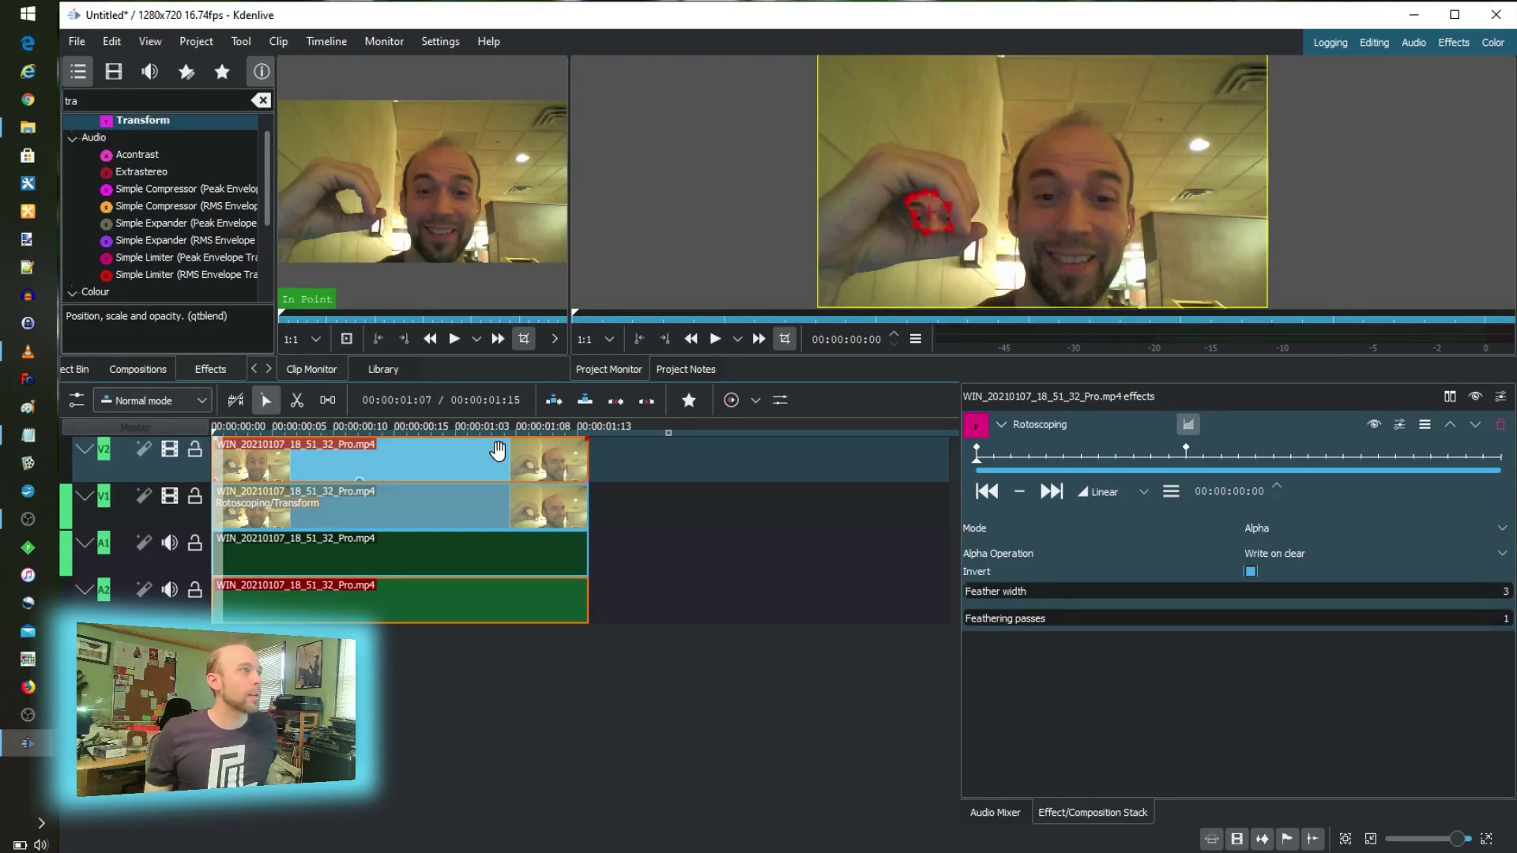
{"action": "left_click_drag", "start_coordinate": [143, 120], "coordinate": [404, 453]}
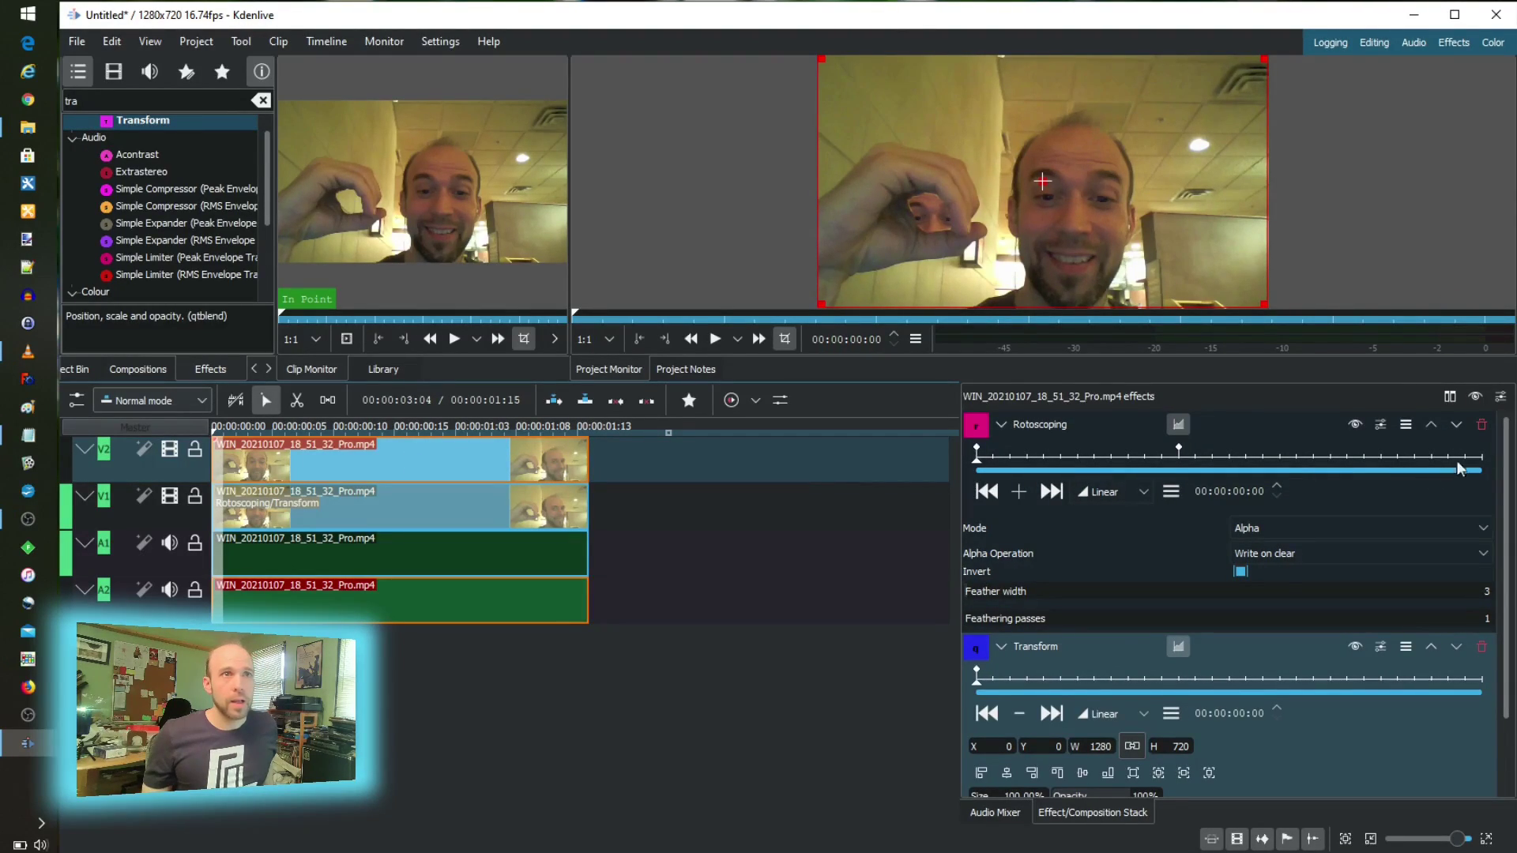
- Zoom the Project Monitor out three levels and add a Transform keyframe at 00:00:01:13
{"action": "mouse_move", "coordinate": [1509, 241]}
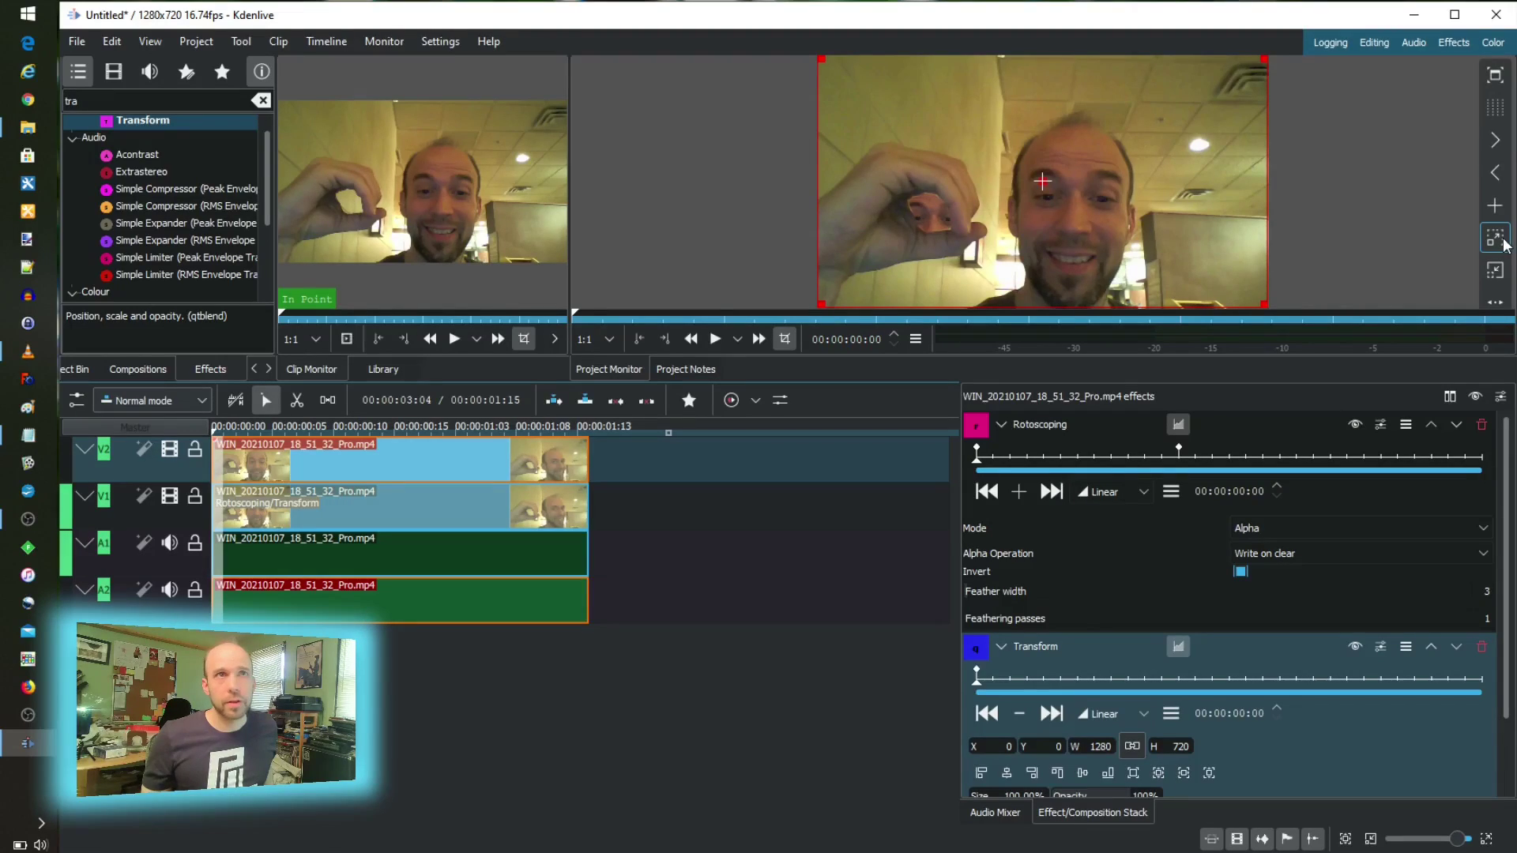
{"action": "left_click", "coordinate": [1504, 275]}
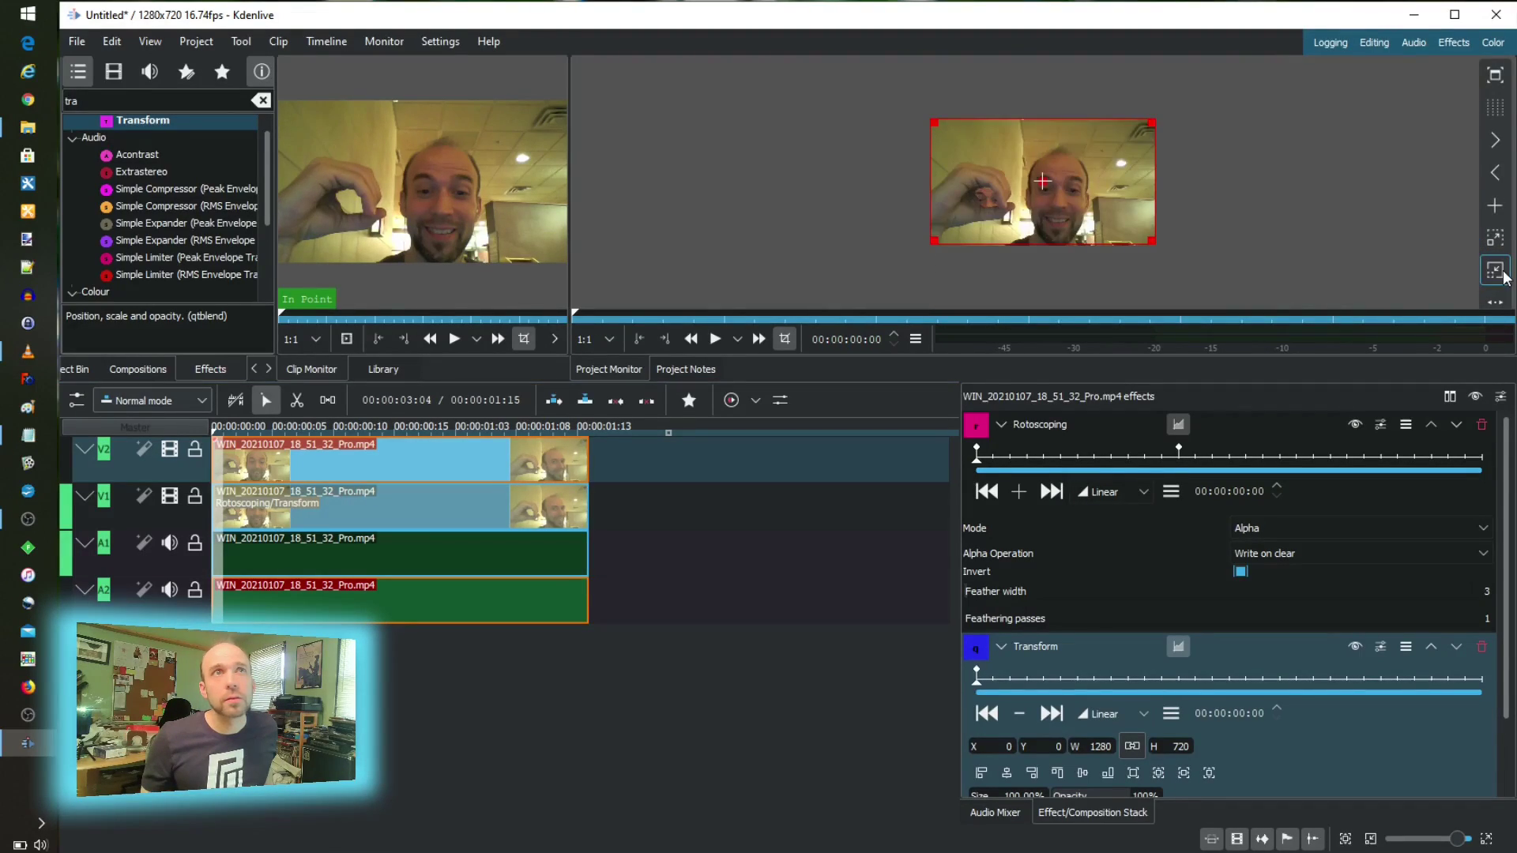
{"action": "left_click", "coordinate": [1504, 275]}
{"action": "left_click", "coordinate": [1504, 275]}
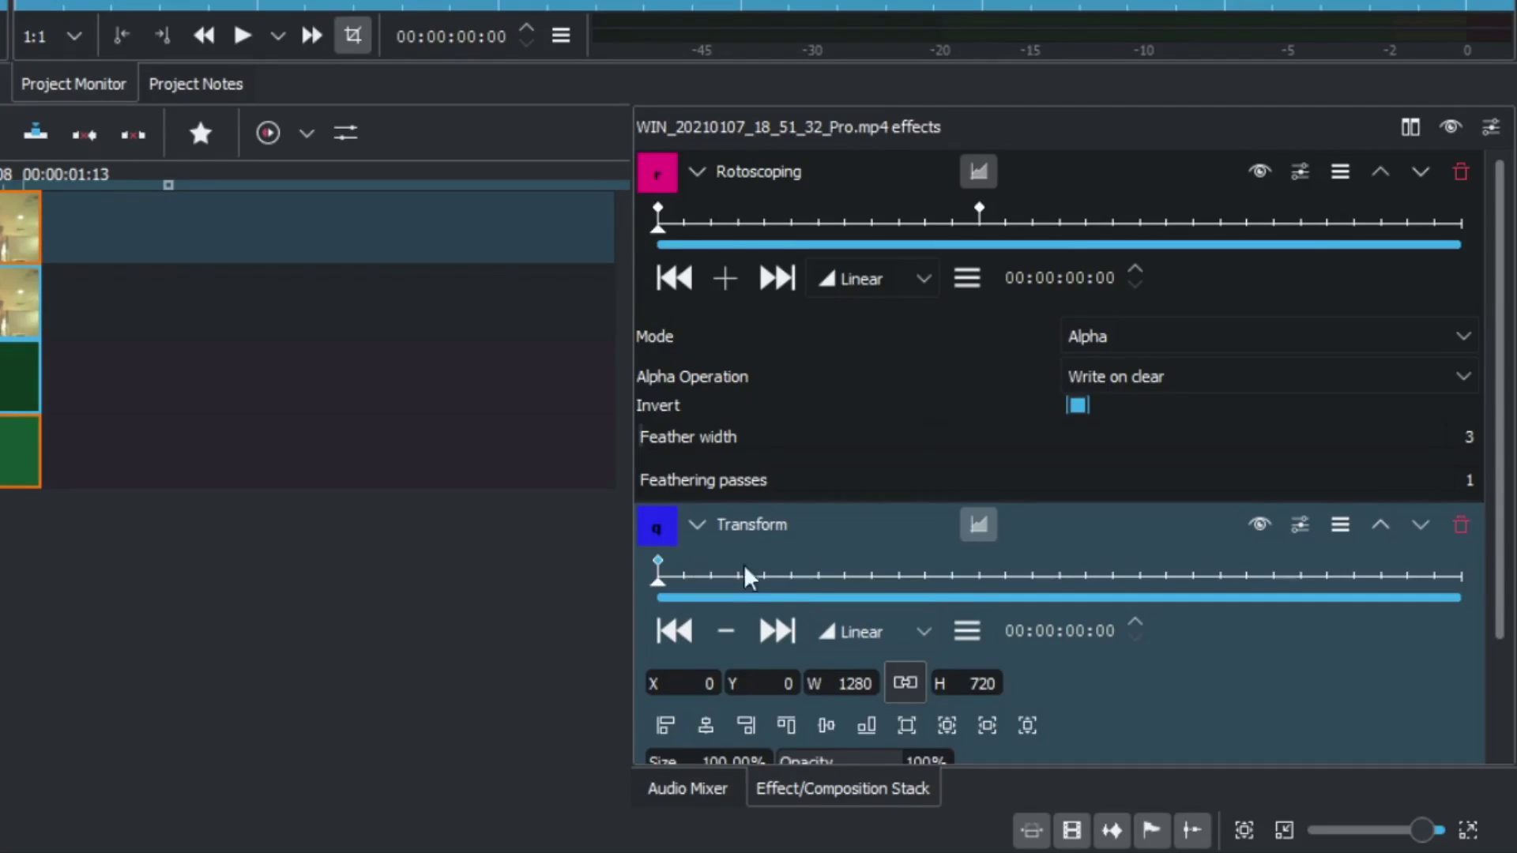
{"action": "left_click", "coordinate": [1466, 594]}
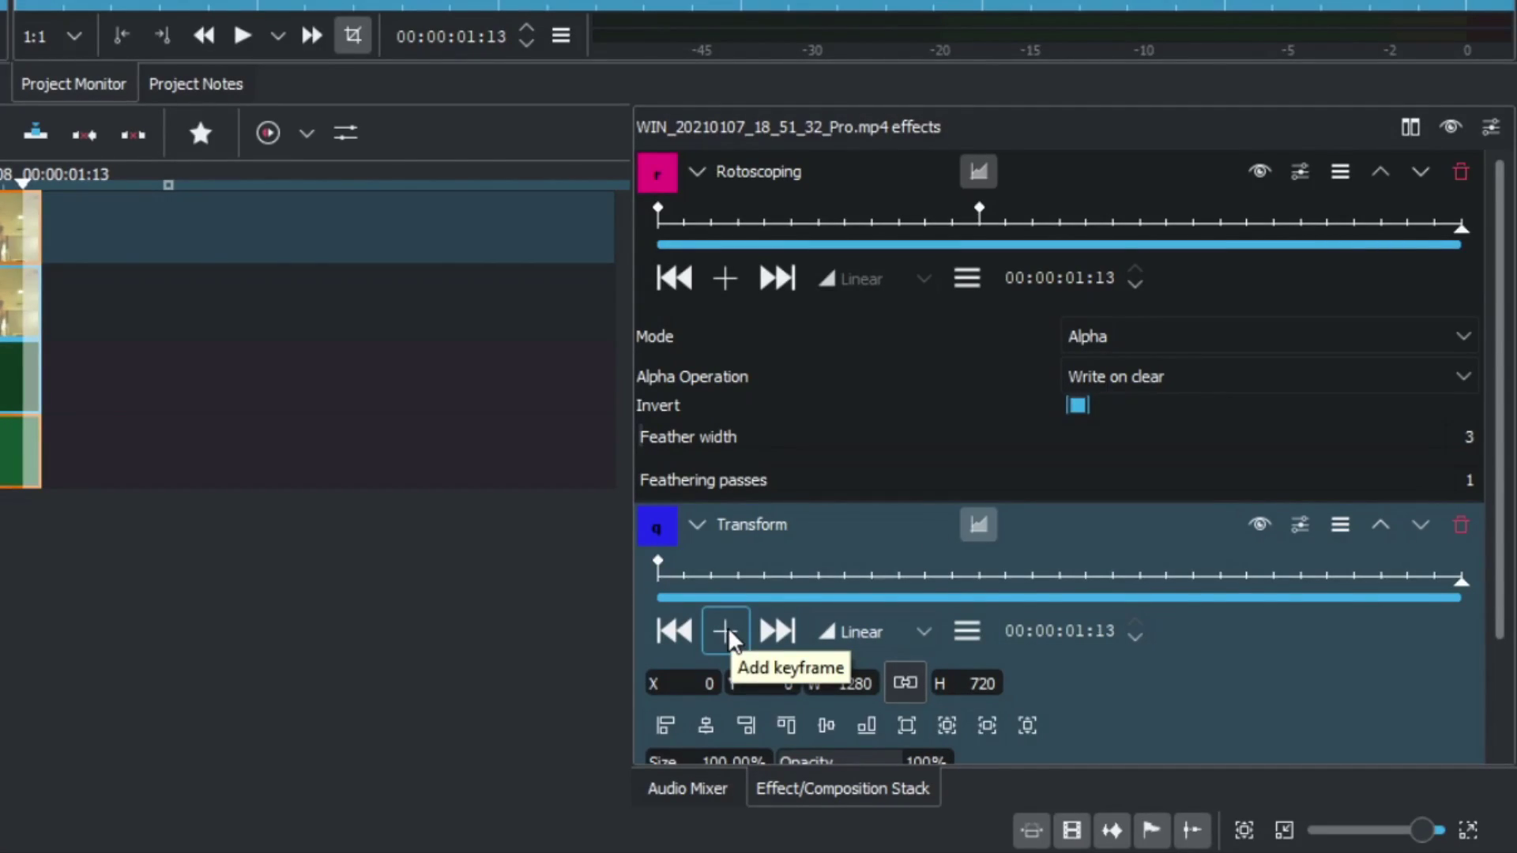
{"action": "left_click", "coordinate": [725, 632]}
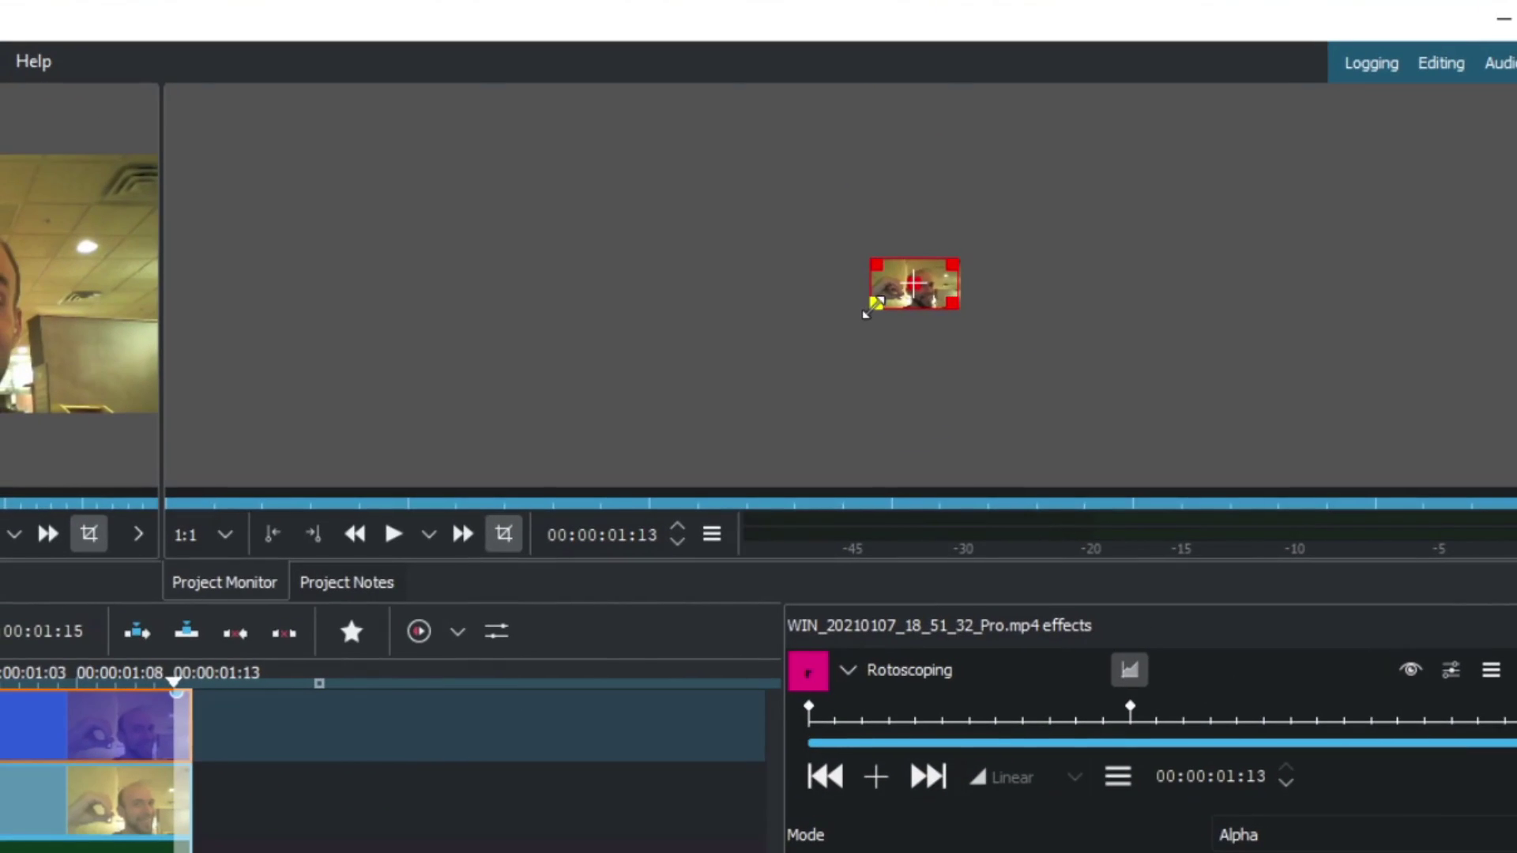
- Enlarge the end keyframe's frame to 16212×9118 at X −3480, Y −5342, then rewind to 0
{"action": "left_click_drag", "start_coordinate": [854, 242], "coordinate": [556, 344]}
{"action": "left_click_drag", "start_coordinate": [952, 264], "coordinate": [1264, 89]}
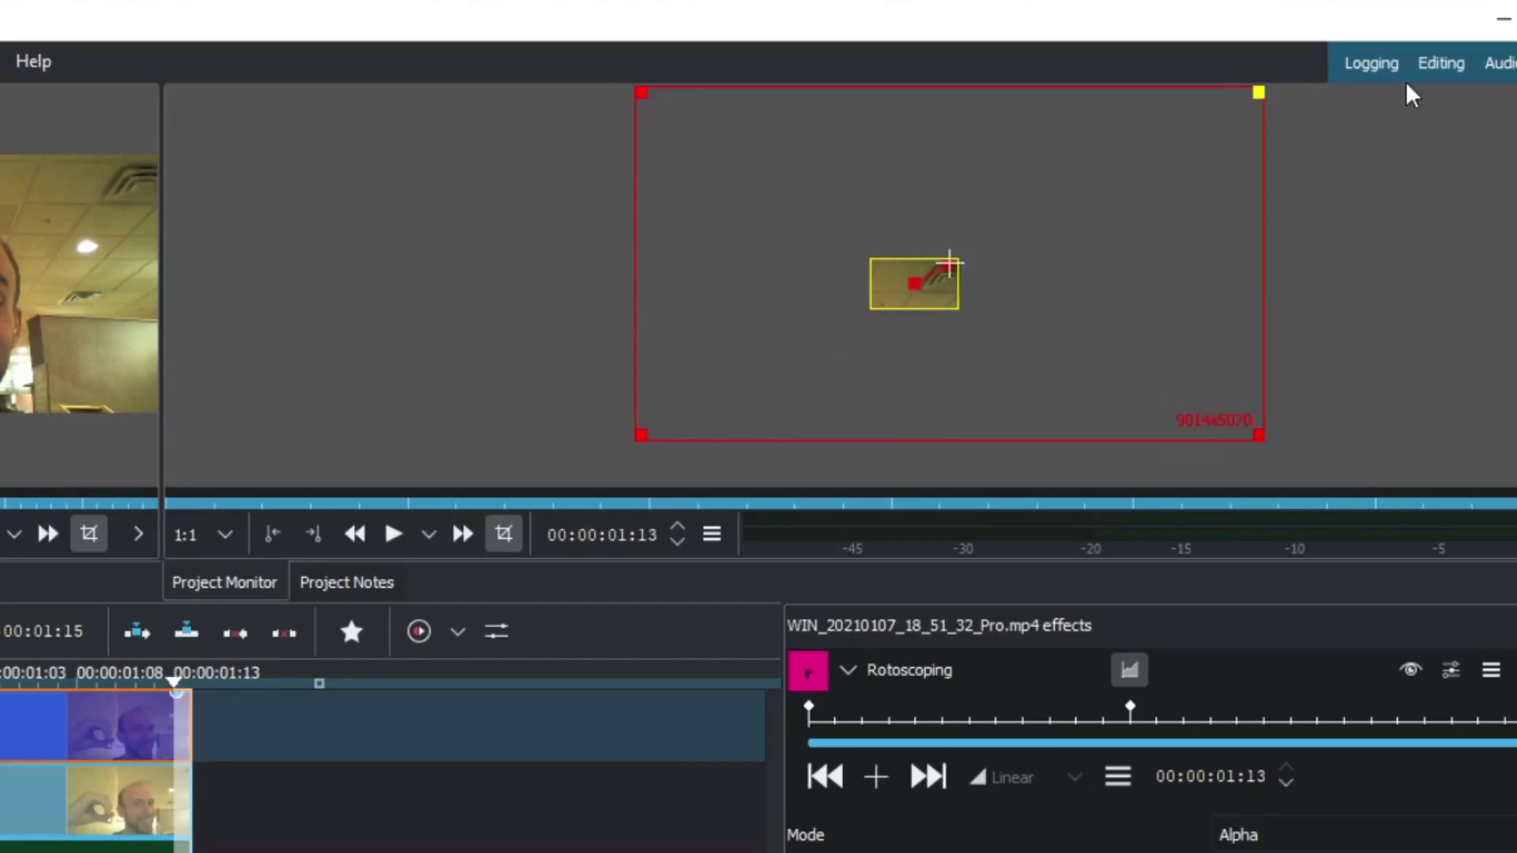
{"action": "left_click_drag", "start_coordinate": [957, 264], "coordinate": [1080, 241]}
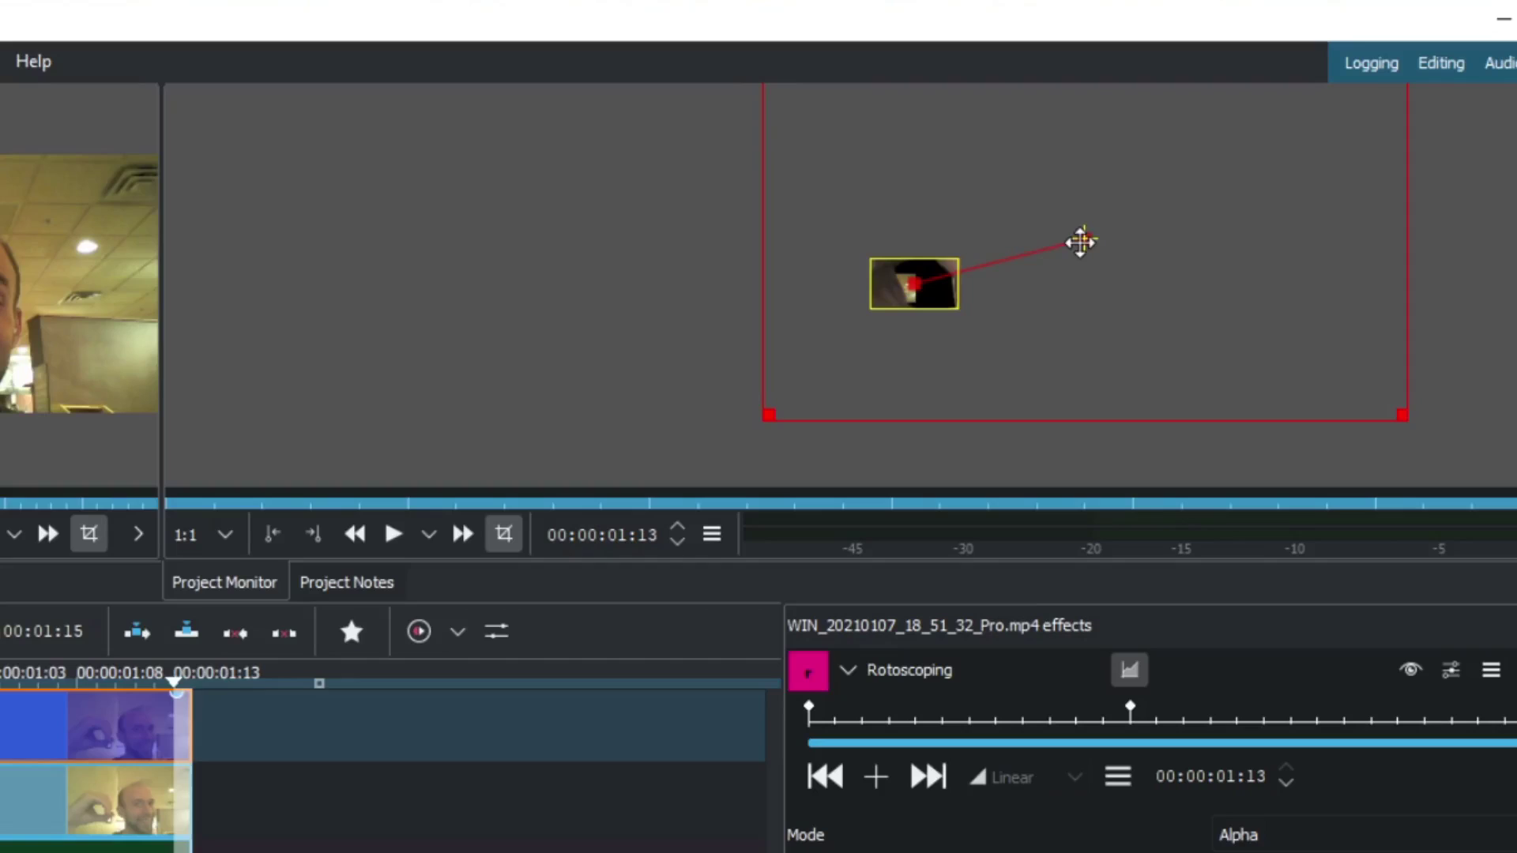
{"action": "left_click_drag", "start_coordinate": [770, 416], "coordinate": [395, 583]}
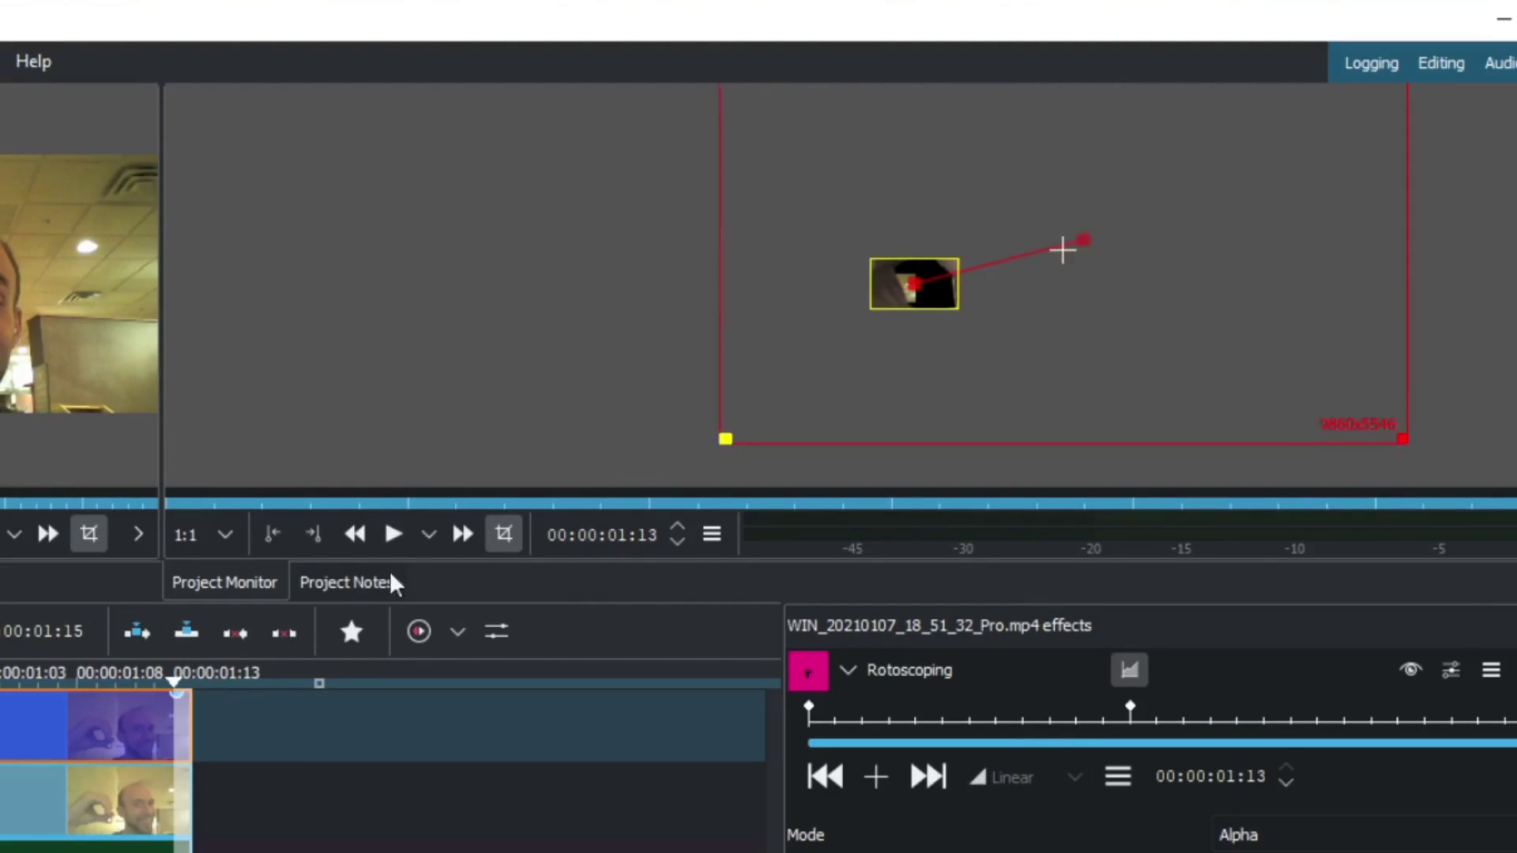
{"action": "left_click_drag", "start_coordinate": [834, 373], "coordinate": [1222, 133]}
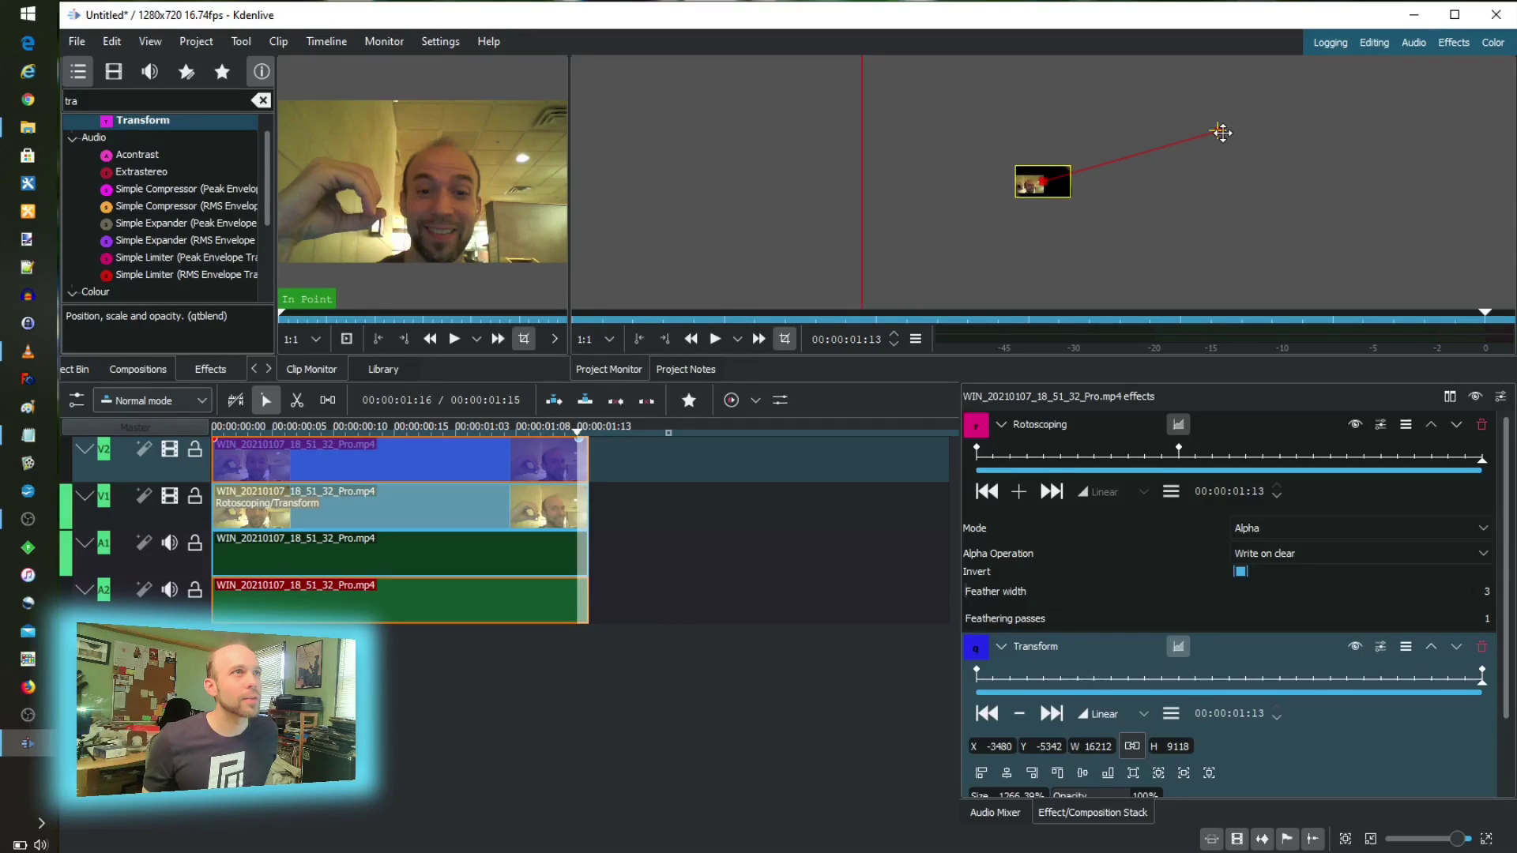
{"action": "left_click_drag", "start_coordinate": [560, 431], "coordinate": [131, 429]}
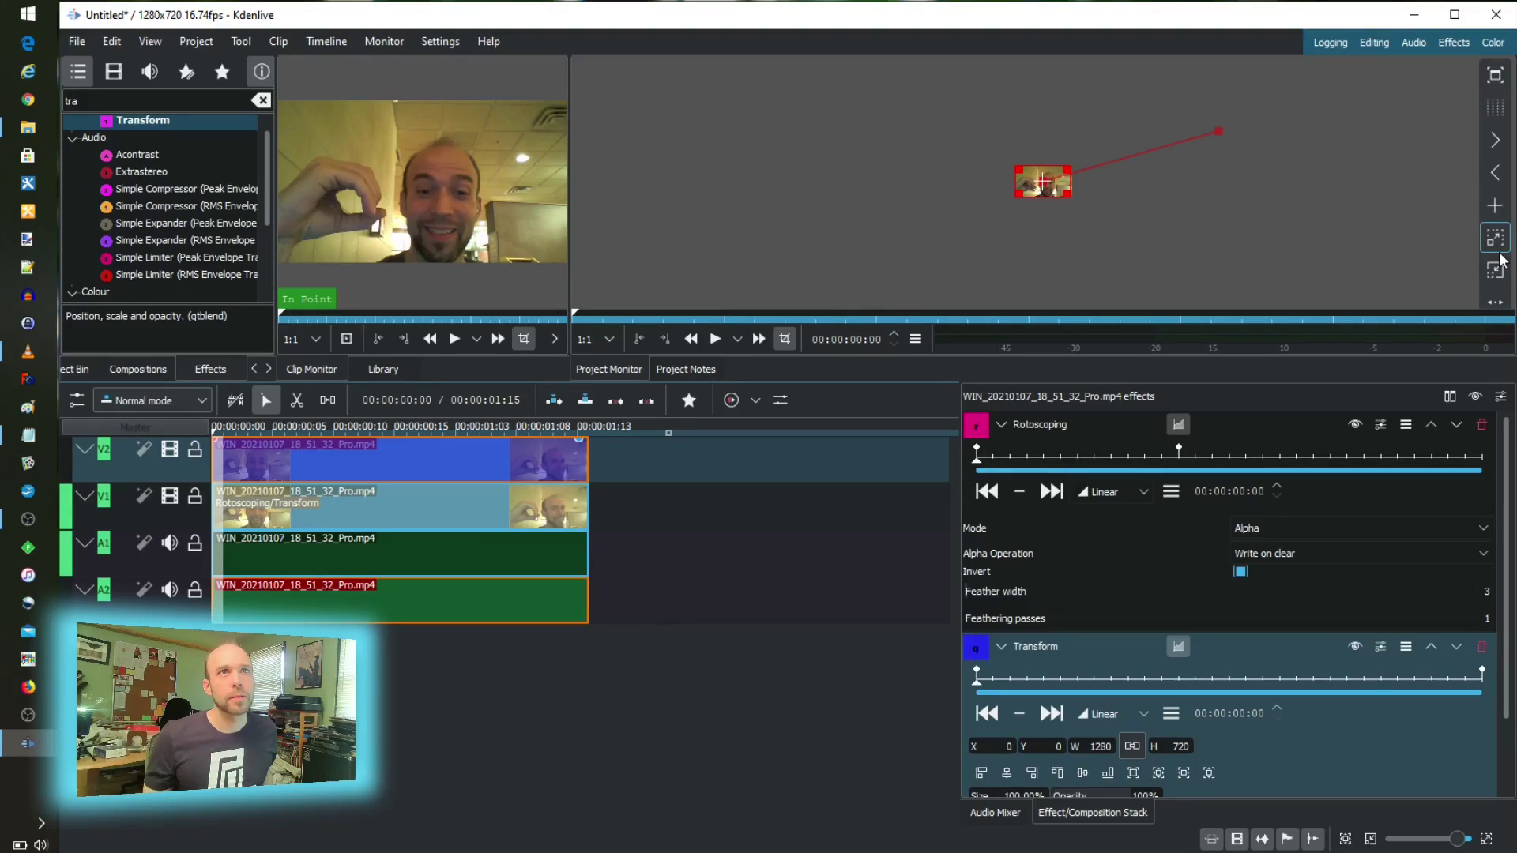
{"action": "left_click", "coordinate": [1496, 241]}
{"action": "left_click", "coordinate": [1495, 240]}
{"action": "left_click", "coordinate": [1496, 241]}
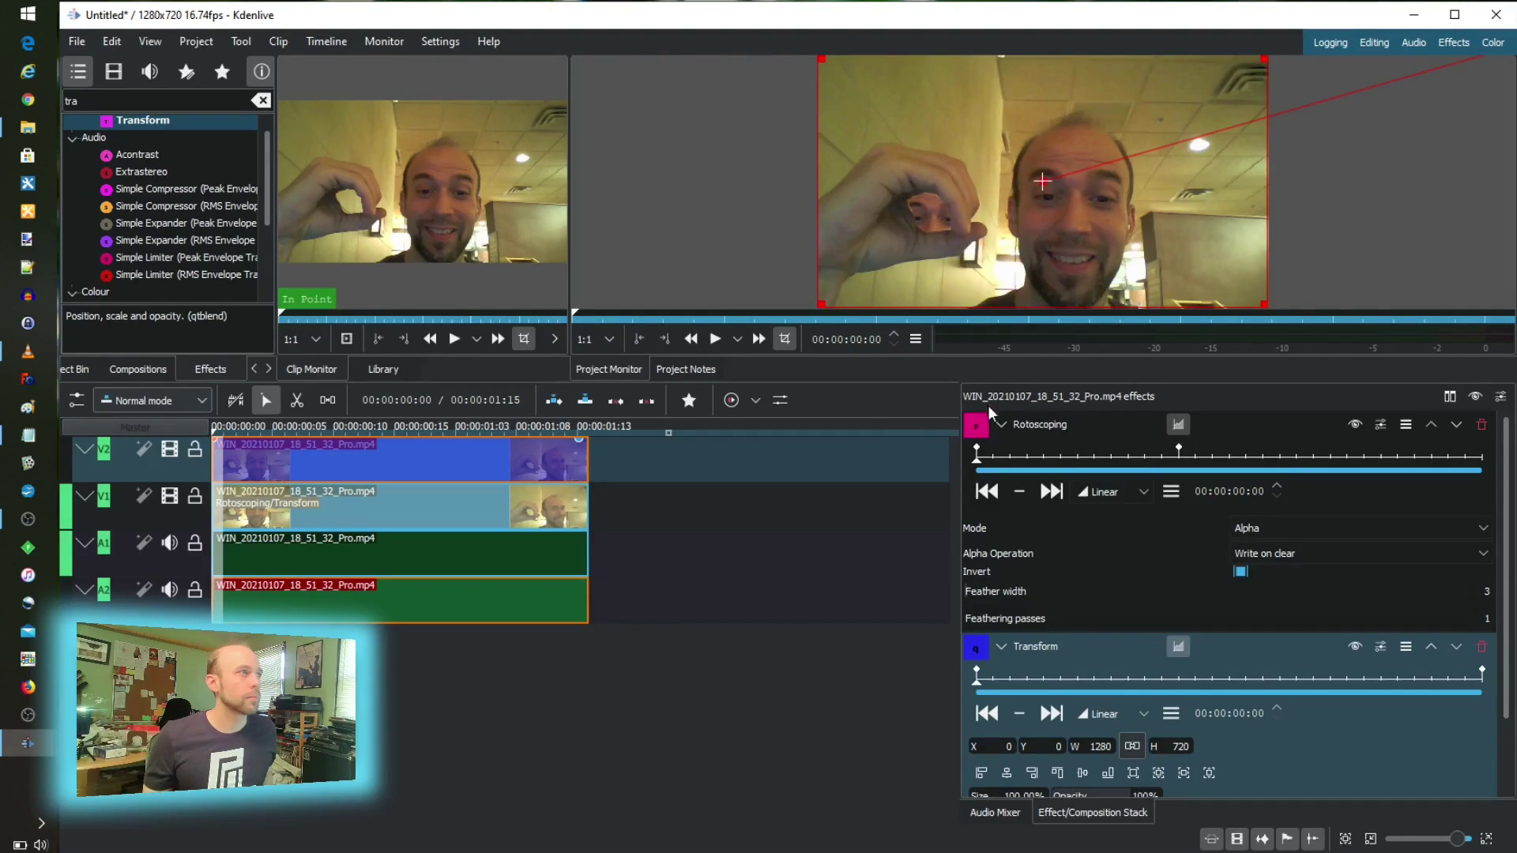
{"action": "key", "text": "space"}
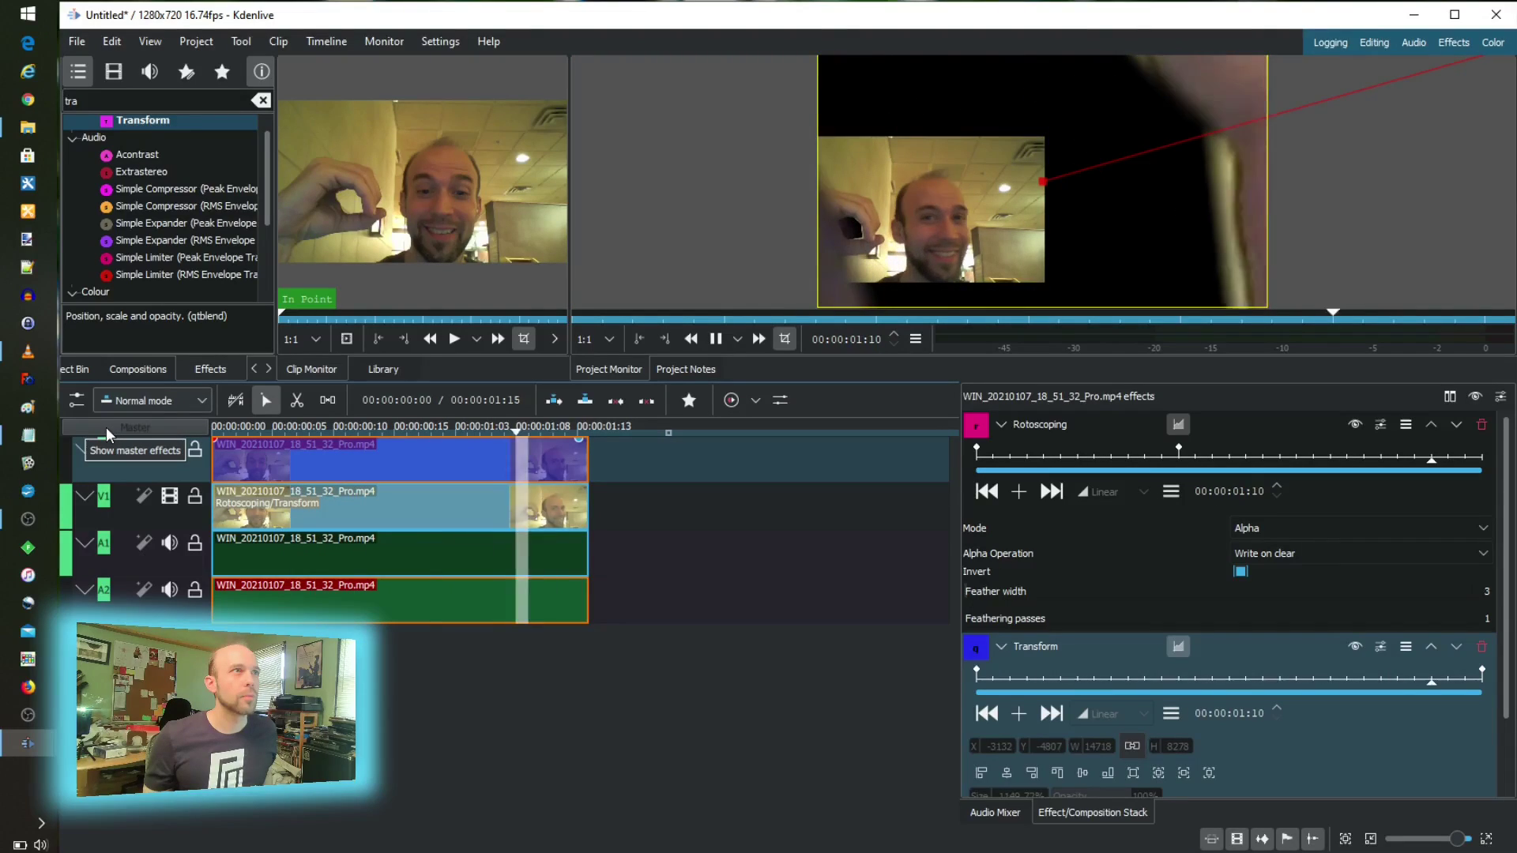
{"action": "key", "text": "space"}
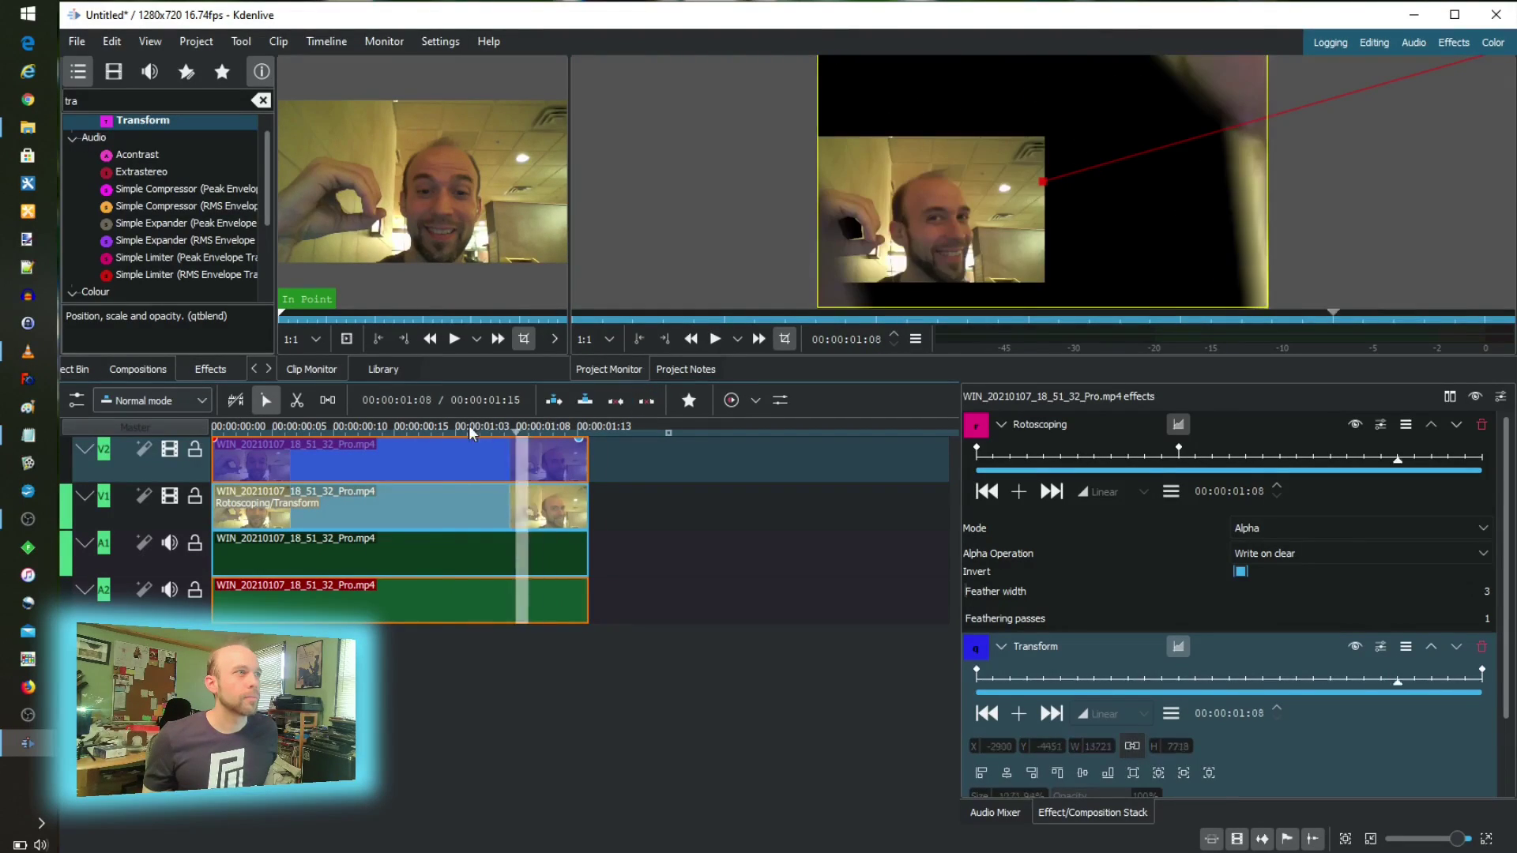
{"action": "mouse_move", "coordinate": [468, 425]}
{"action": "left_mouse_down"}
{"action": "mouse_move", "coordinate": [315, 425]}
{"action": "mouse_move", "coordinate": [605, 430]}
{"action": "mouse_move", "coordinate": [307, 434]}
{"action": "mouse_move", "coordinate": [467, 430]}
{"action": "left_mouse_up"}
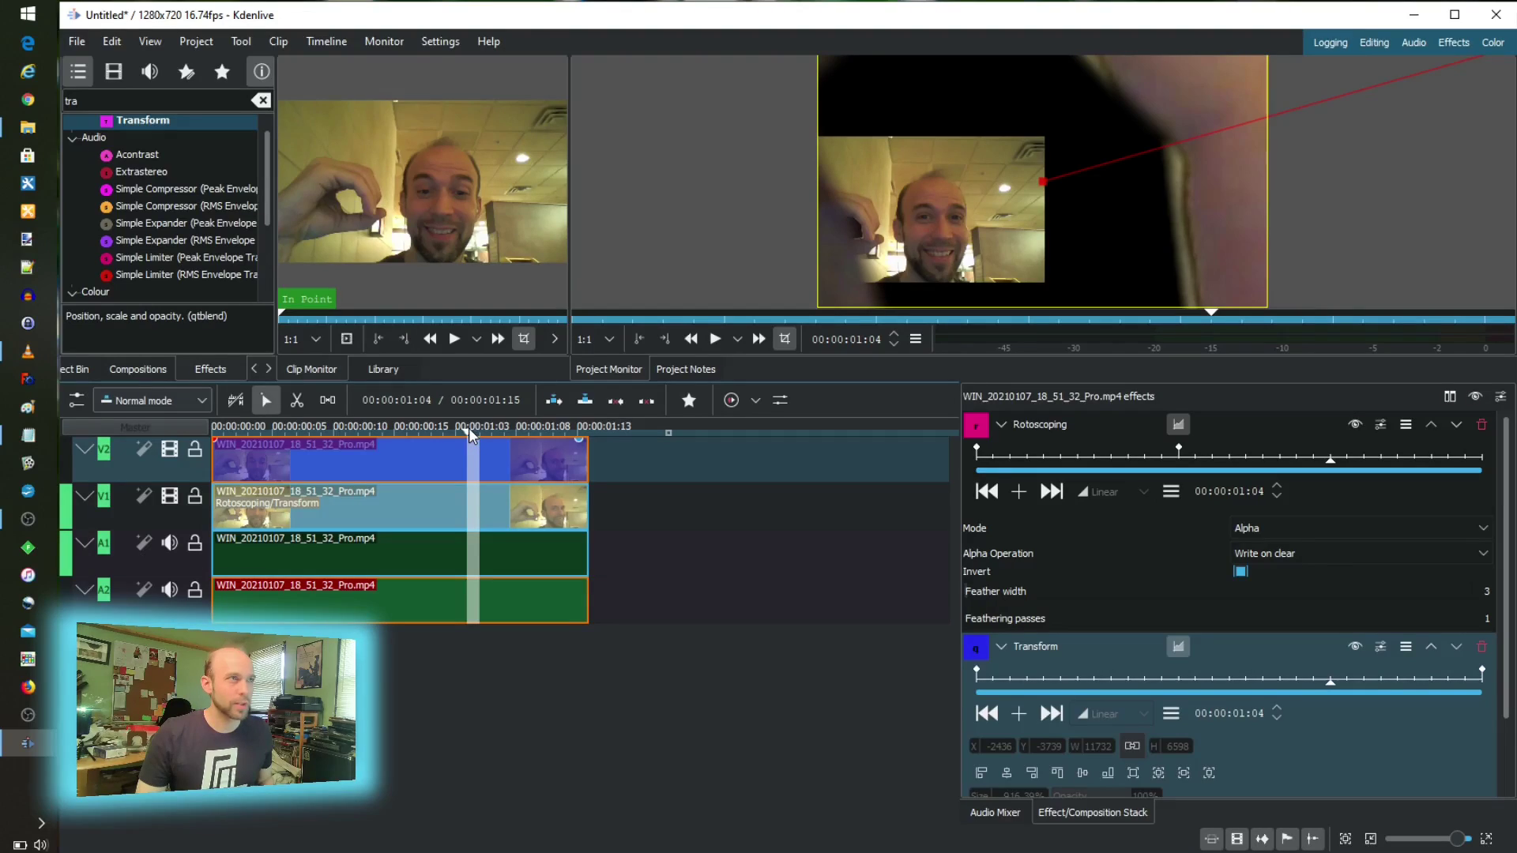
{"action": "left_click_drag", "start_coordinate": [468, 428], "coordinate": [101, 426]}
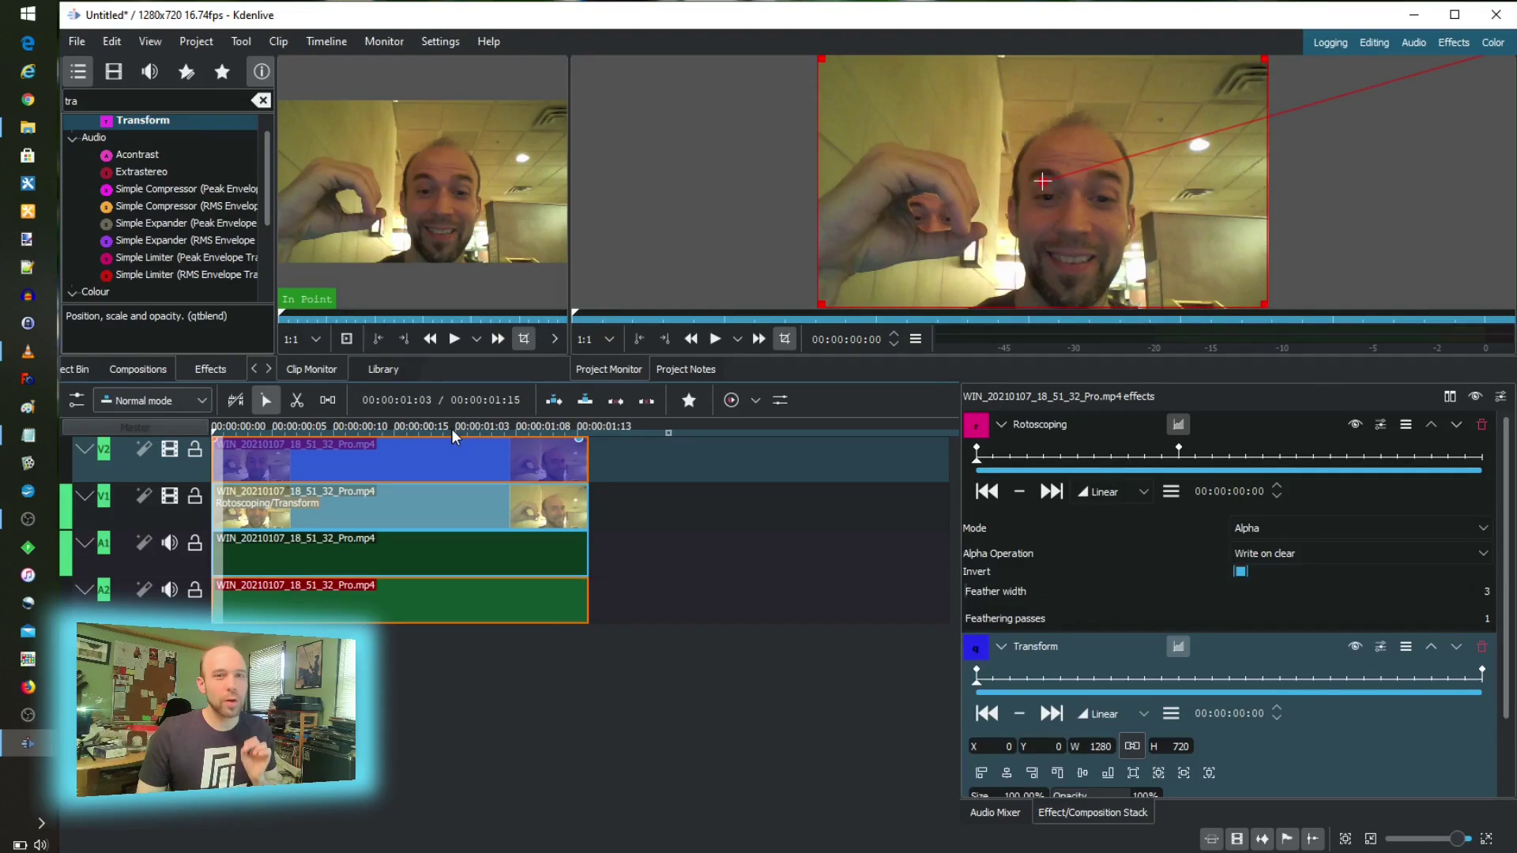
{"action": "mouse_move", "coordinate": [28, 742]}
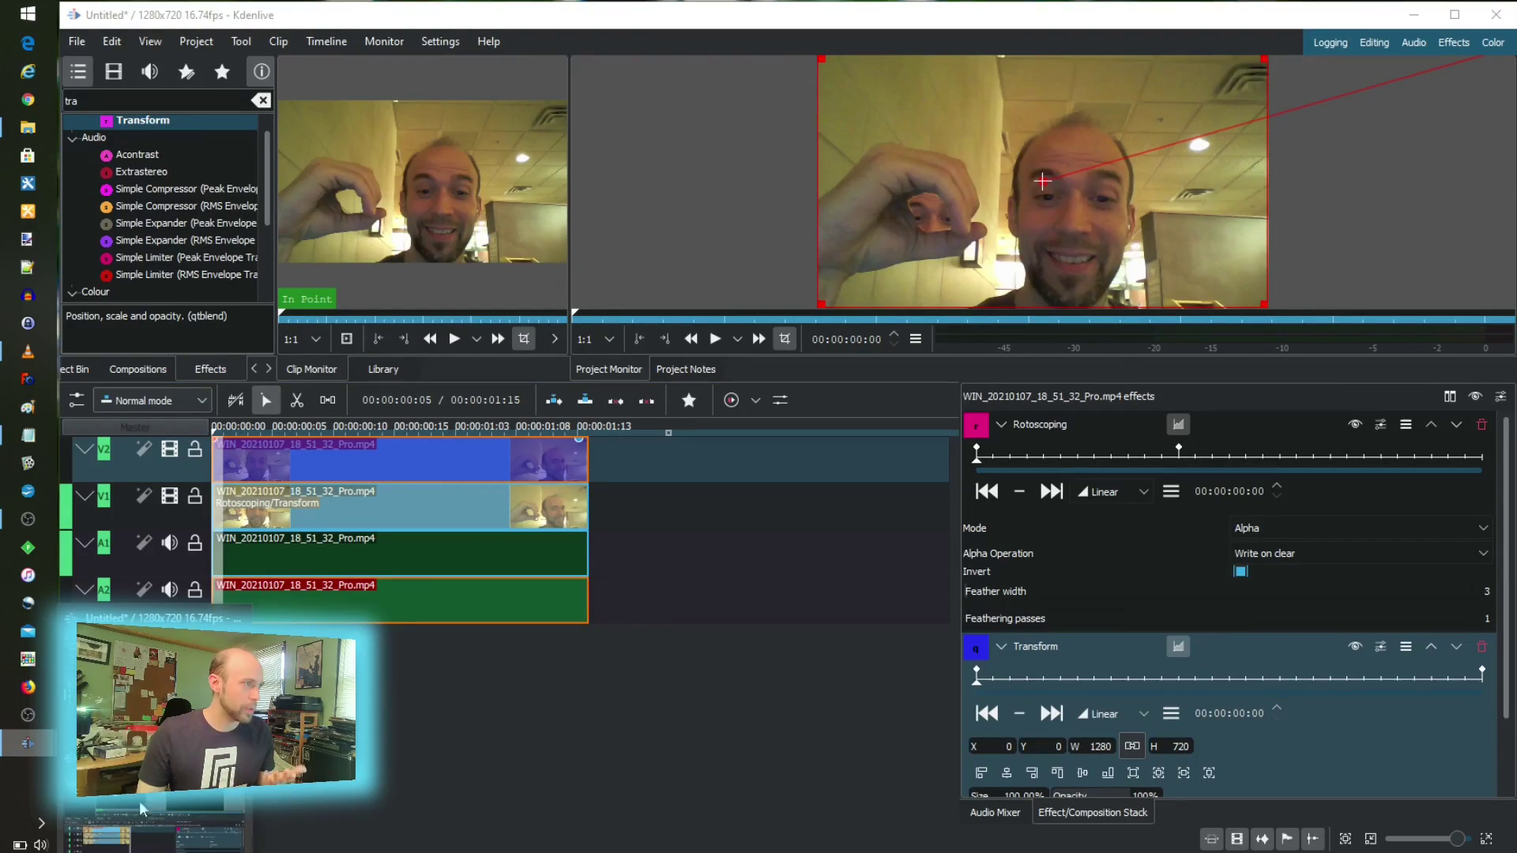
- Bring FlyThroughTest1_PROJ to the front and play its fly-through twice from frame 0
{"action": "left_click", "coordinate": [143, 809]}
{"action": "left_click", "coordinate": [180, 822]}
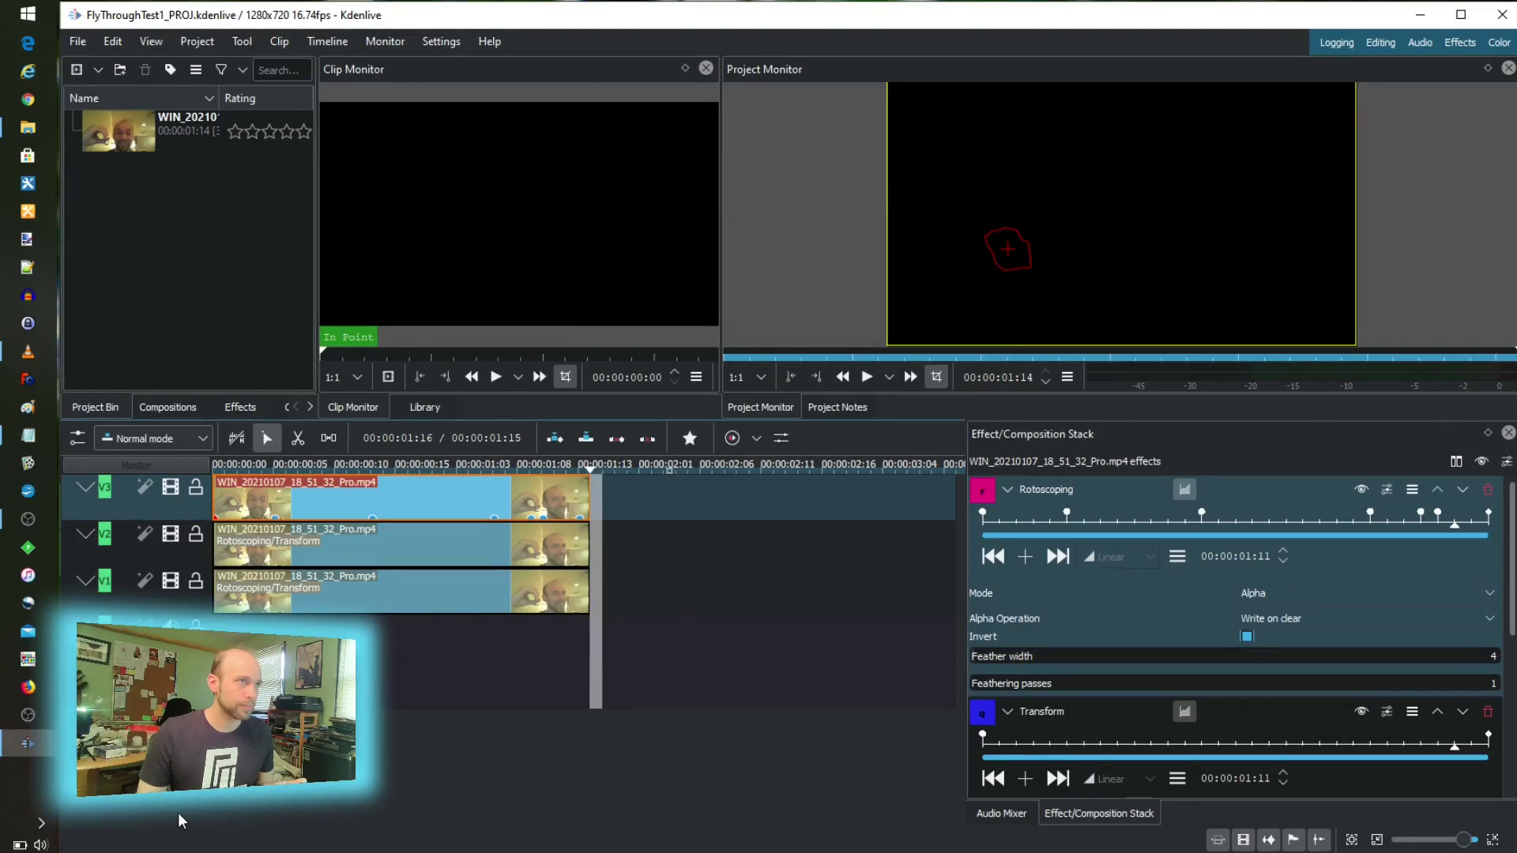
{"action": "left_click_drag", "start_coordinate": [537, 467], "coordinate": [103, 468]}
{"action": "key", "text": "space"}
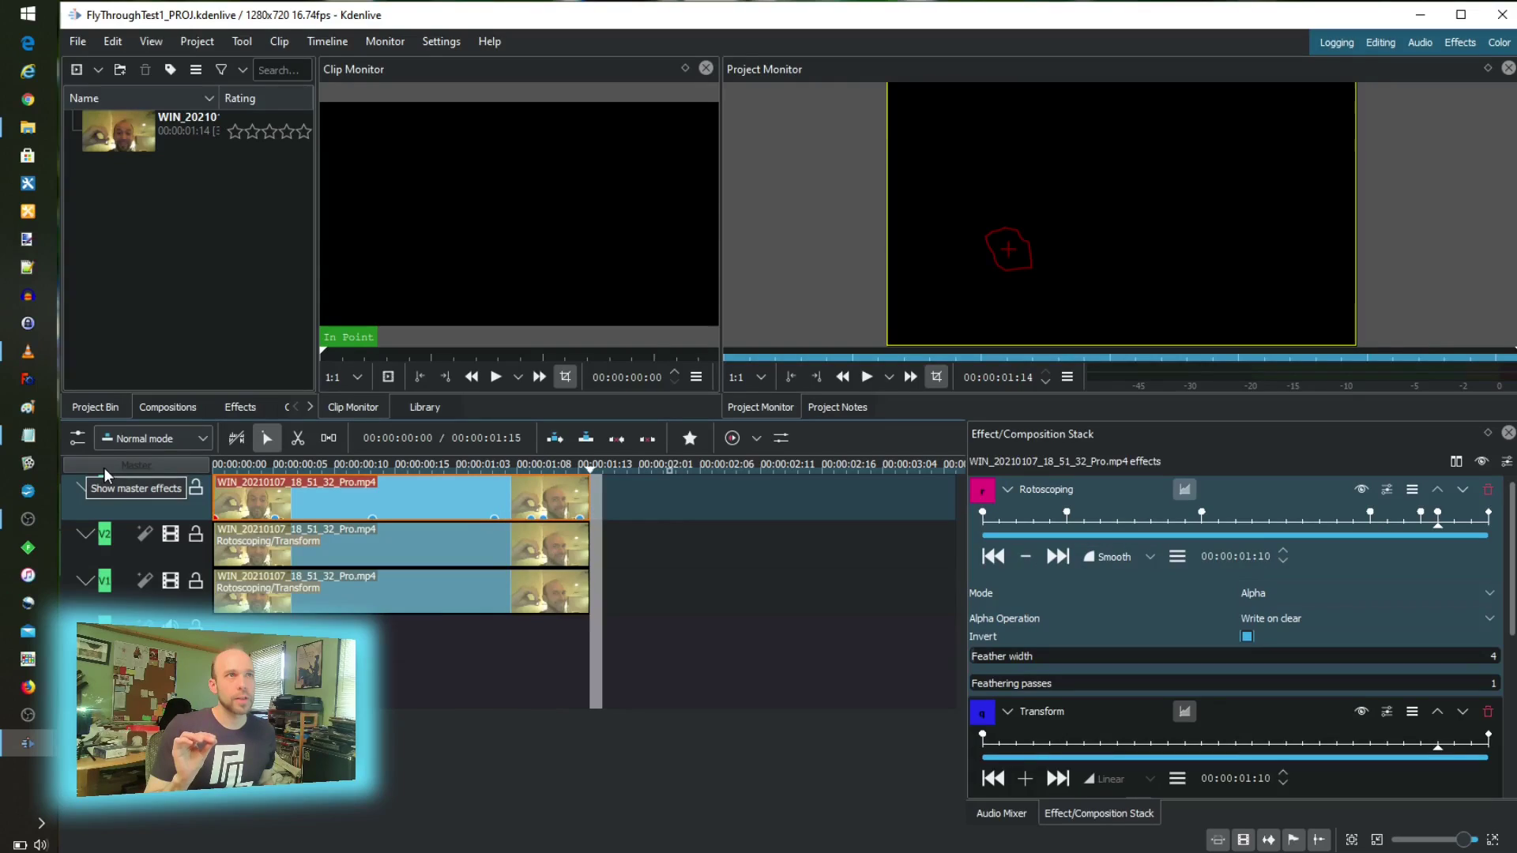
{"action": "left_click_drag", "start_coordinate": [494, 468], "coordinate": [145, 470]}
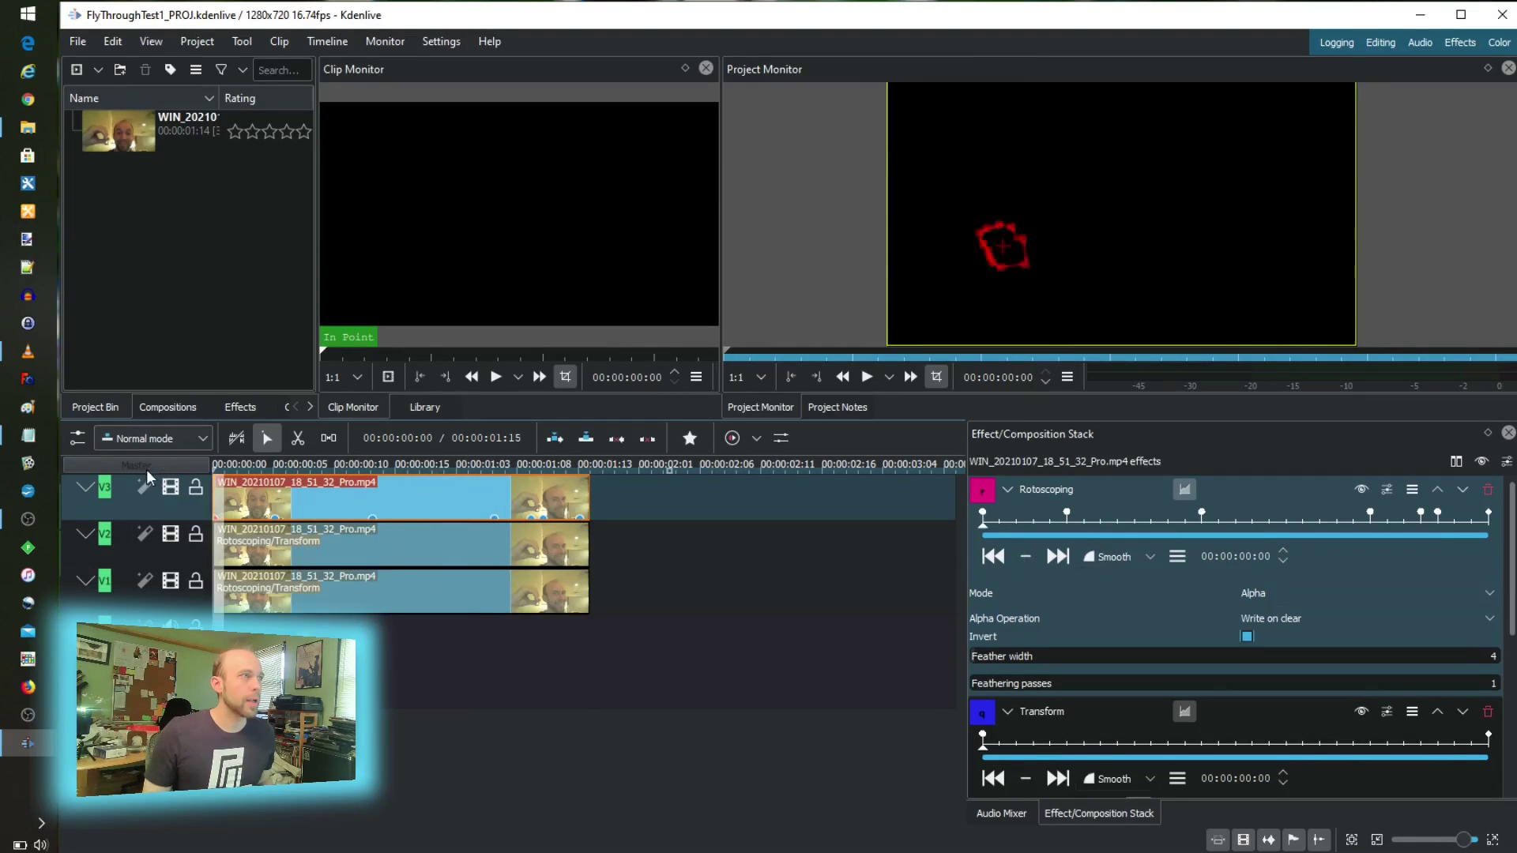
{"action": "key", "text": "space"}
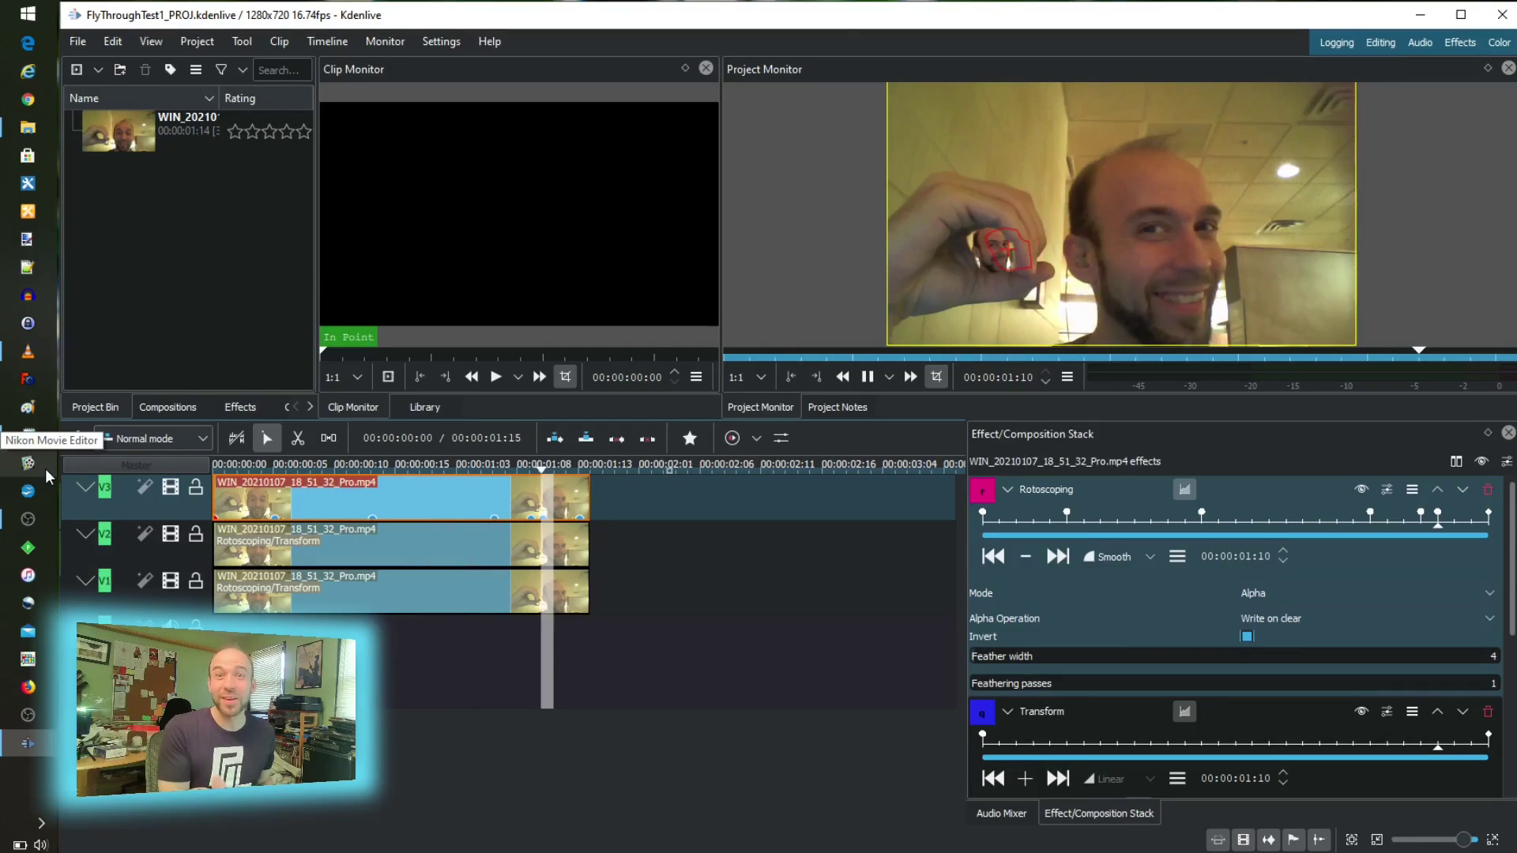
- Inspect the zoom around 00:00:00:13 and 00:00:01:05, then bring up VLC media player
{"action": "mouse_move", "coordinate": [440, 469]}
{"action": "left_mouse_down"}
{"action": "mouse_move", "coordinate": [360, 471]}
{"action": "mouse_move", "coordinate": [416, 474]}
{"action": "left_mouse_up"}
{"action": "mouse_move", "coordinate": [418, 468]}
{"action": "left_mouse_down"}
{"action": "mouse_move", "coordinate": [524, 472]}
{"action": "mouse_move", "coordinate": [430, 482]}
{"action": "left_mouse_up"}
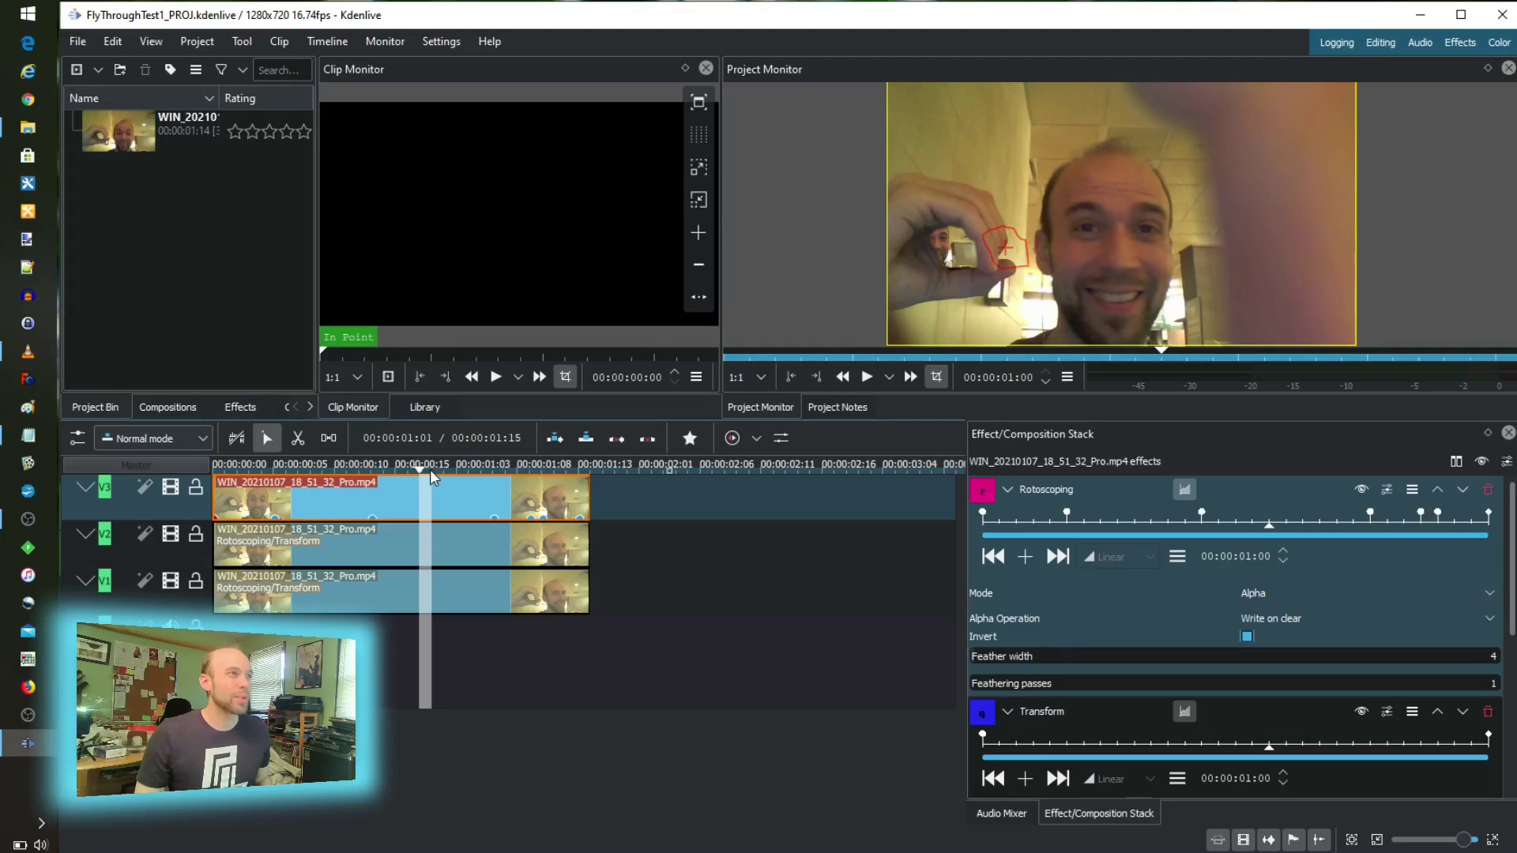
{"action": "left_click_drag", "start_coordinate": [425, 471], "coordinate": [486, 469]}
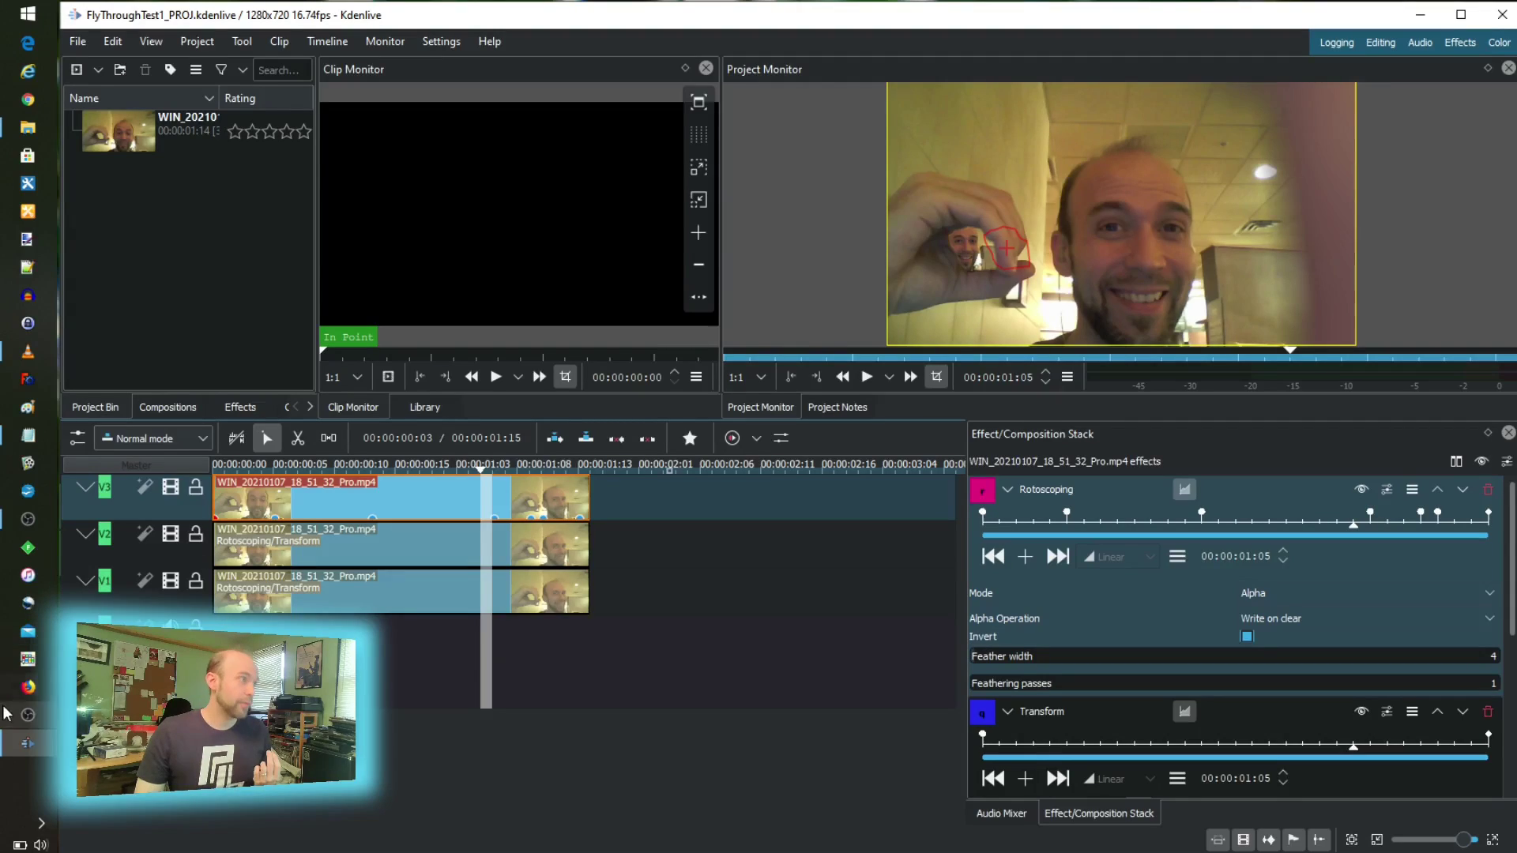
{"action": "left_click", "coordinate": [28, 352]}
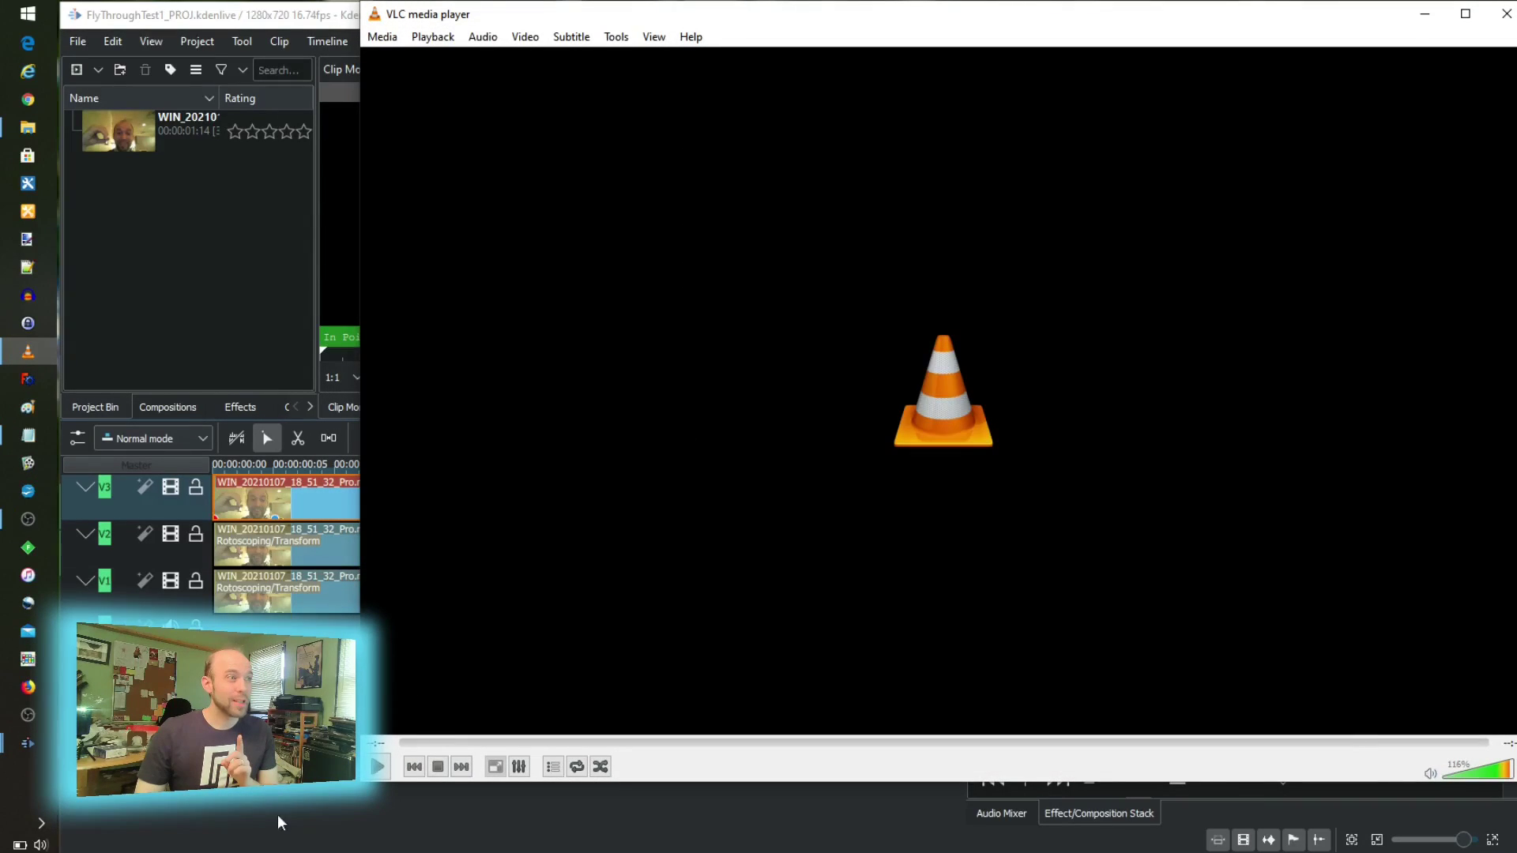
- Play FlyThroughTest1.mp4 in VLC, then return to the Kdenlive project window
{"action": "left_click", "coordinate": [379, 766]}
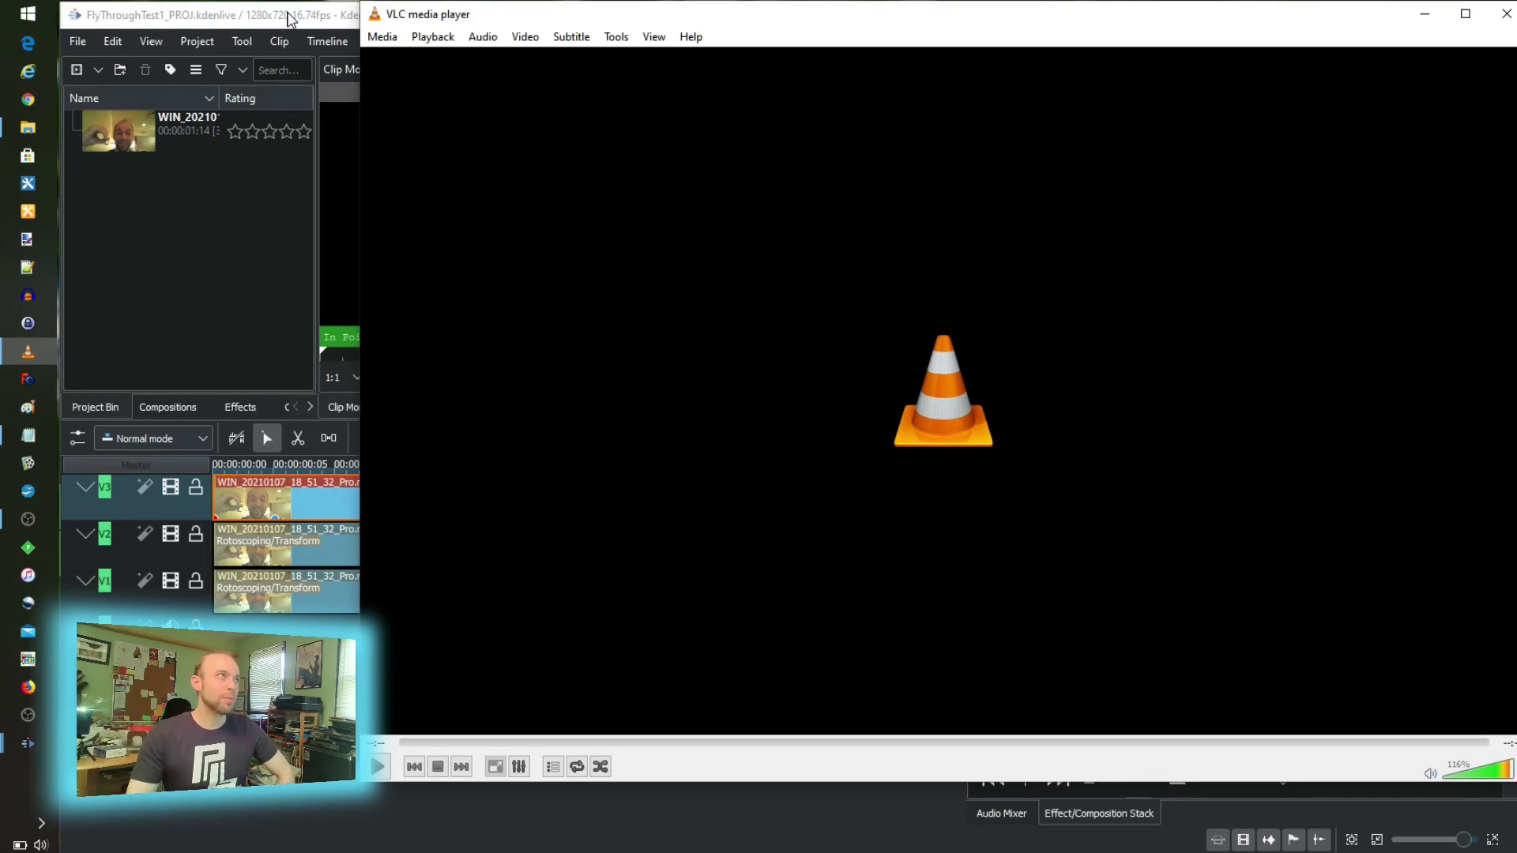
{"action": "left_click", "coordinate": [288, 17]}
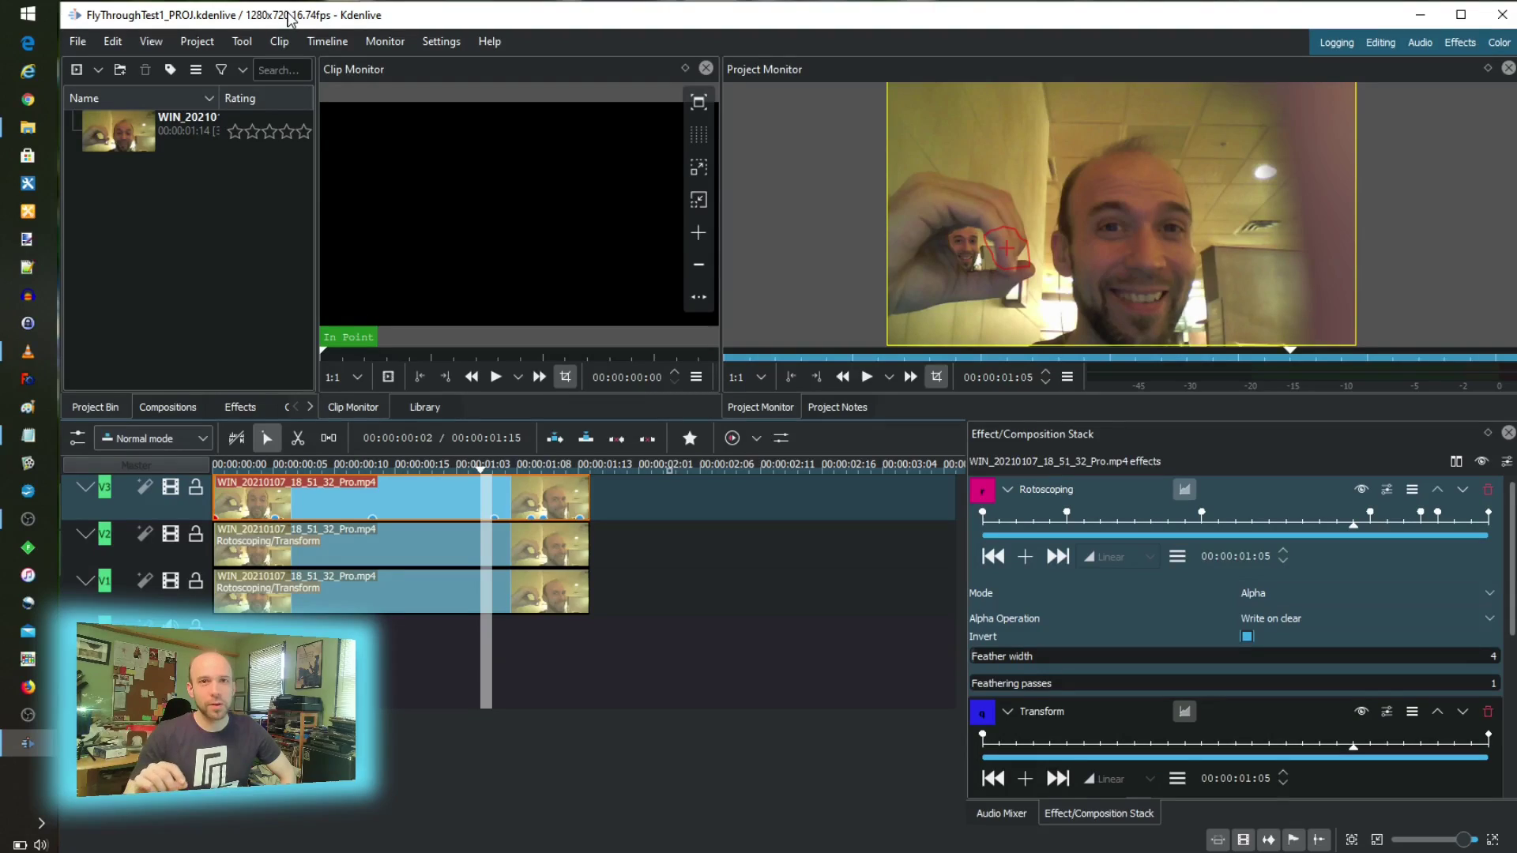